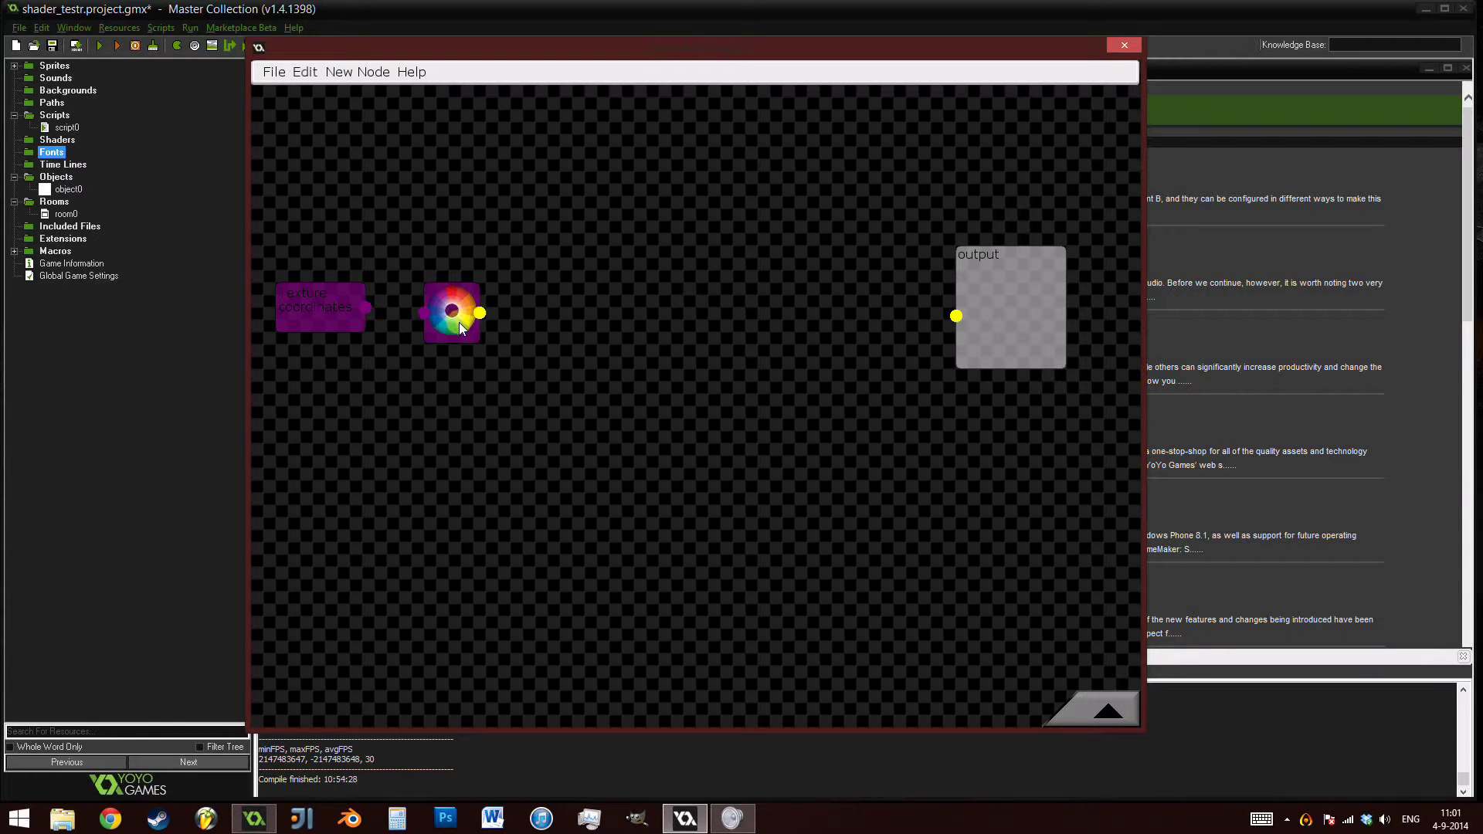
Move the color wheel texture node to the middle of the canvas, between the texture coordinates and output nodes.
left_click_drag(459, 327, 714, 351)
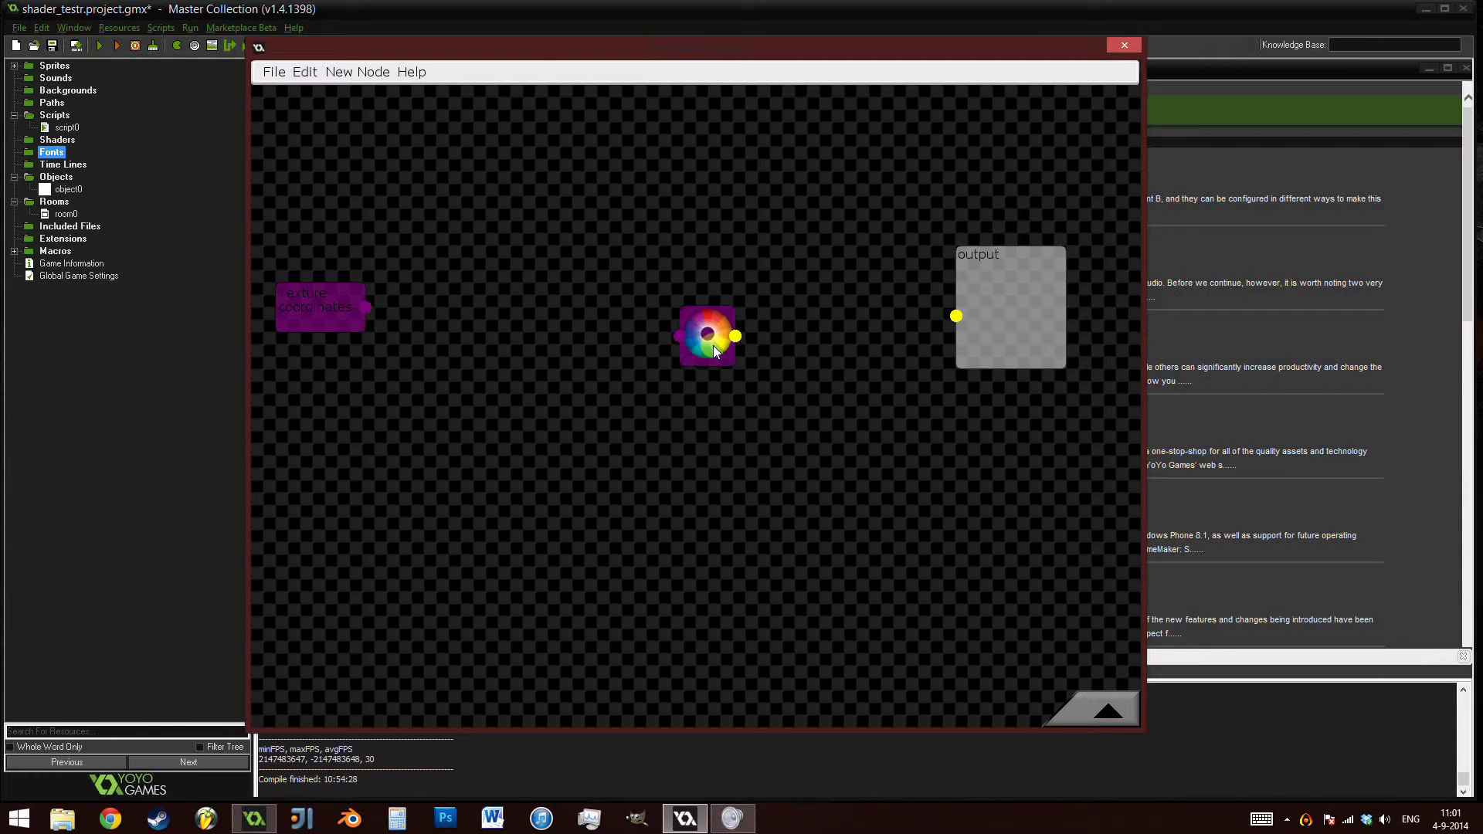
left_click(273, 72)
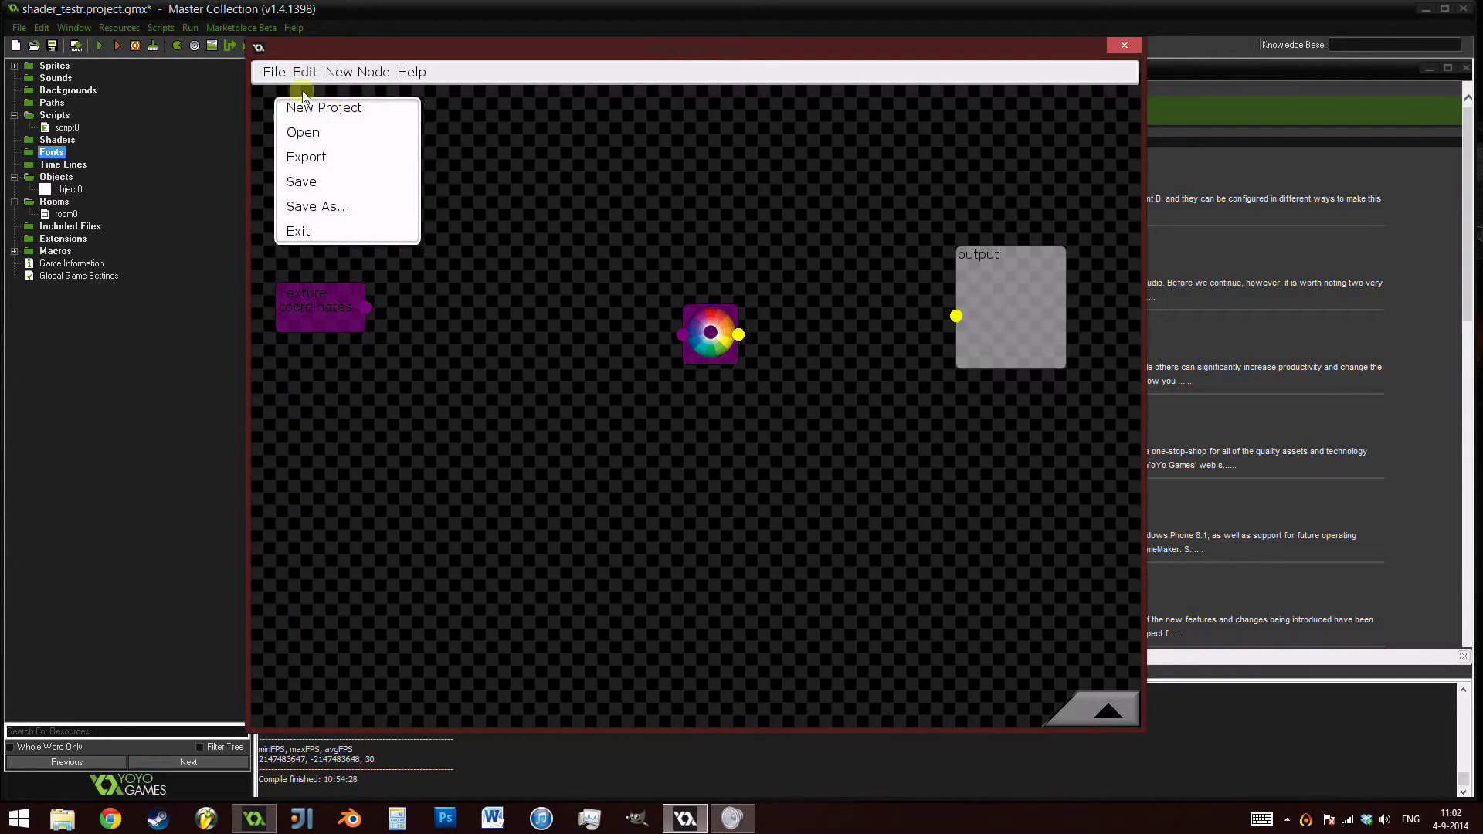
left_click(357, 72)
left_click(427, 75)
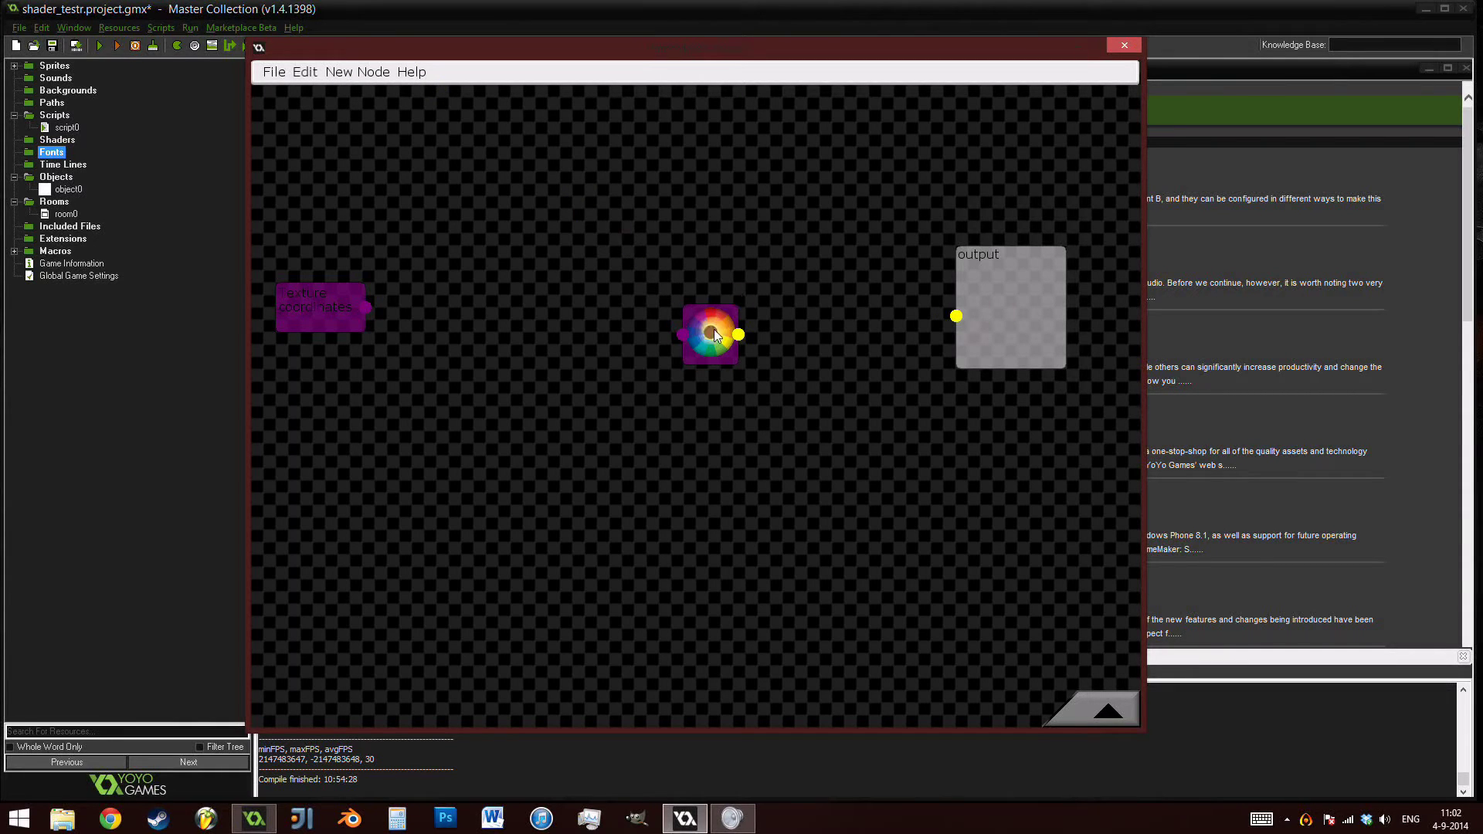
left_click_drag(714, 329, 682, 271)
right_click(647, 222)
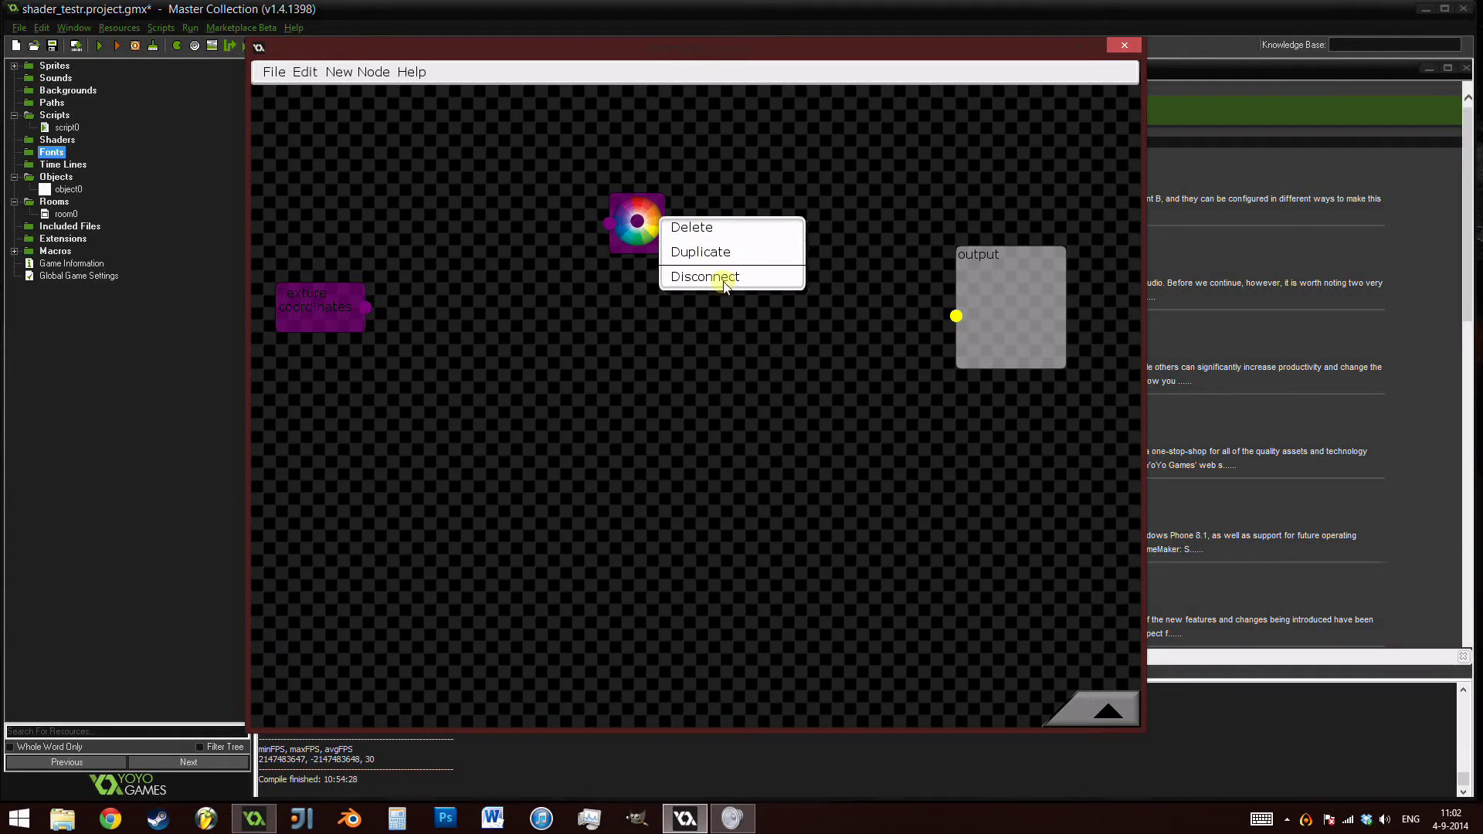
left_click(730, 331)
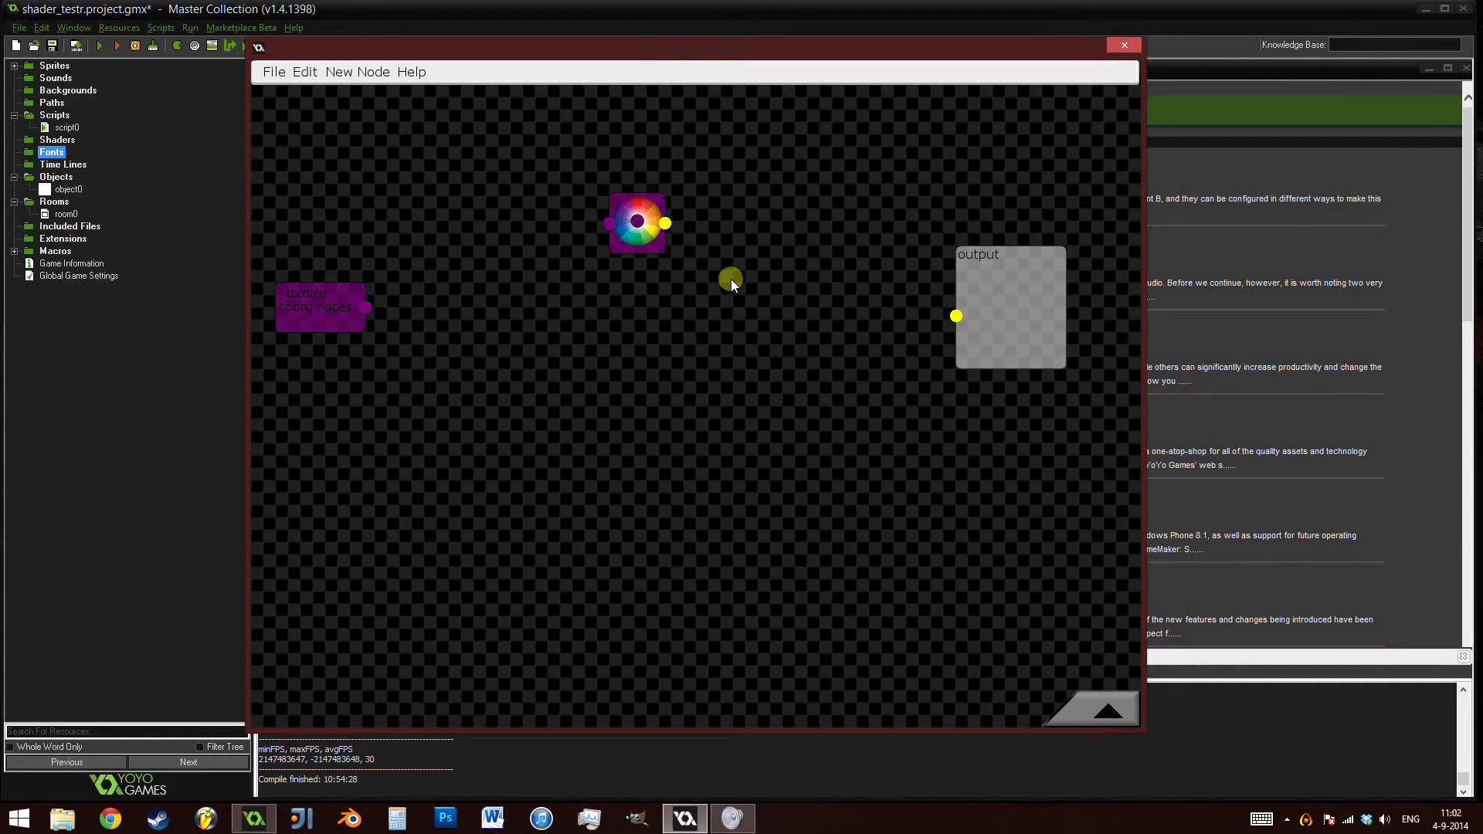
left_click_drag(639, 248, 618, 319)
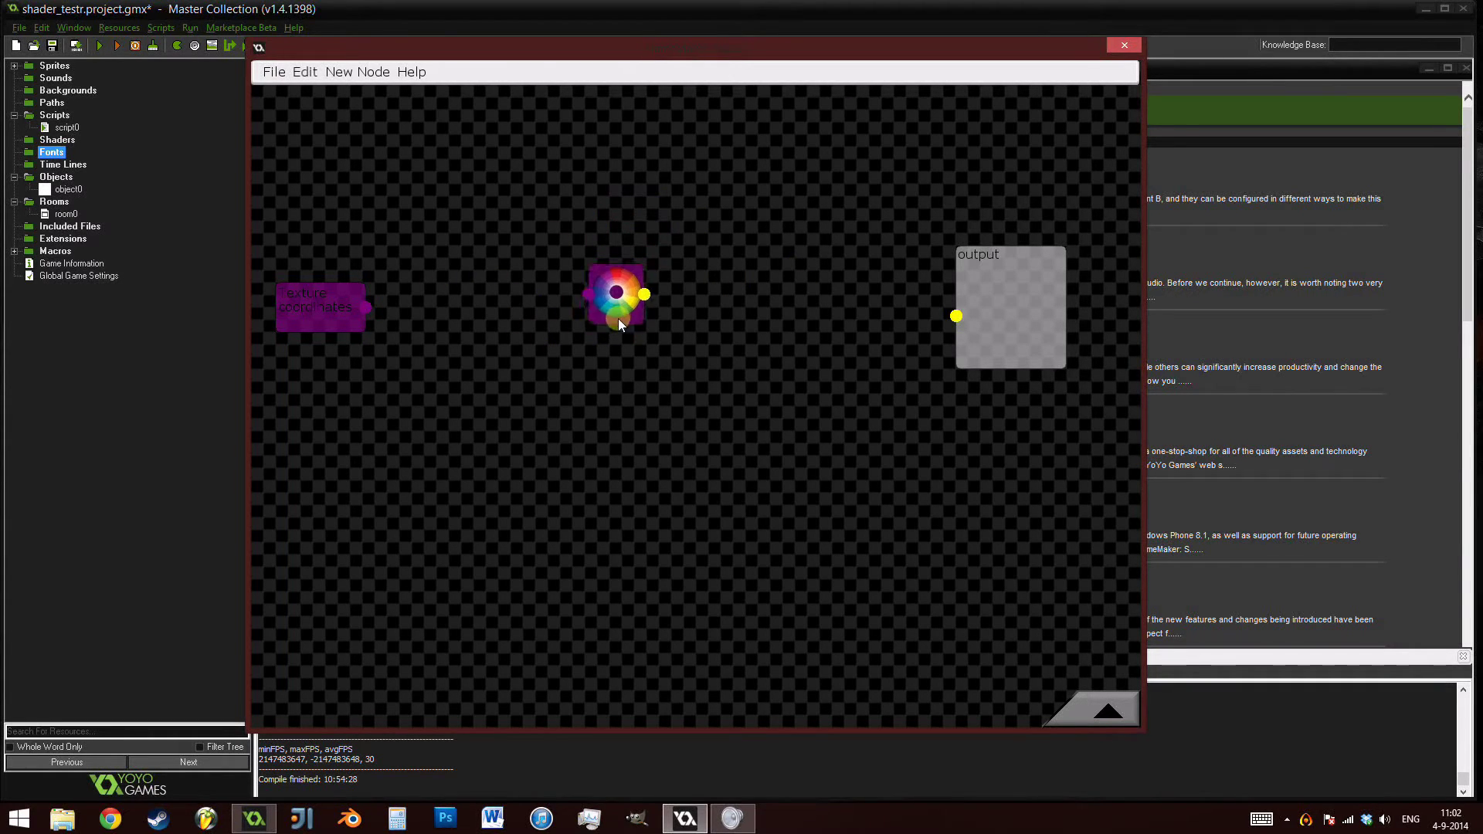
Export the shader to view its generated fragment code, and close the code view.
left_click(275, 72)
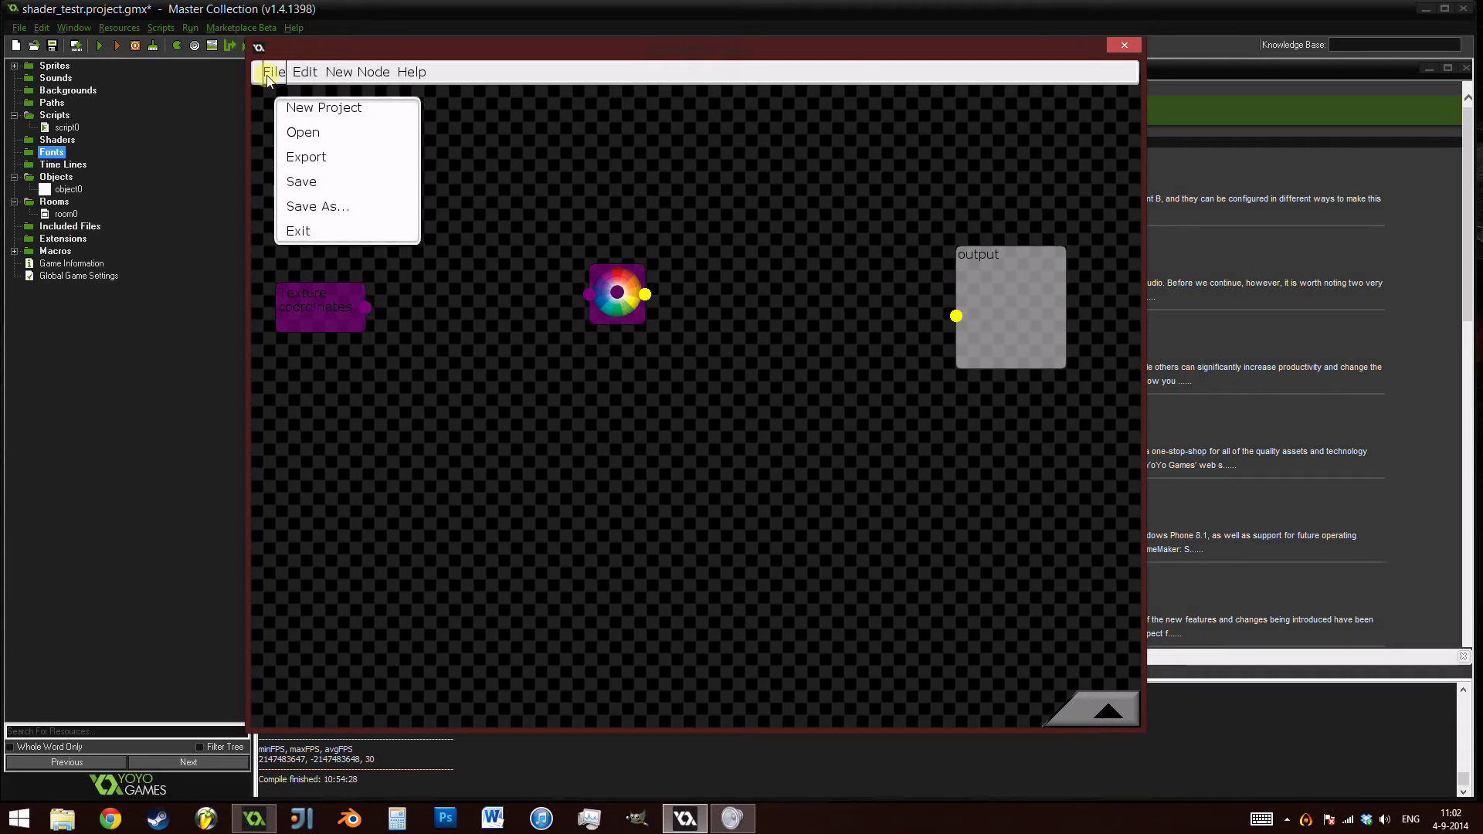
left_click(324, 163)
left_click(776, 455)
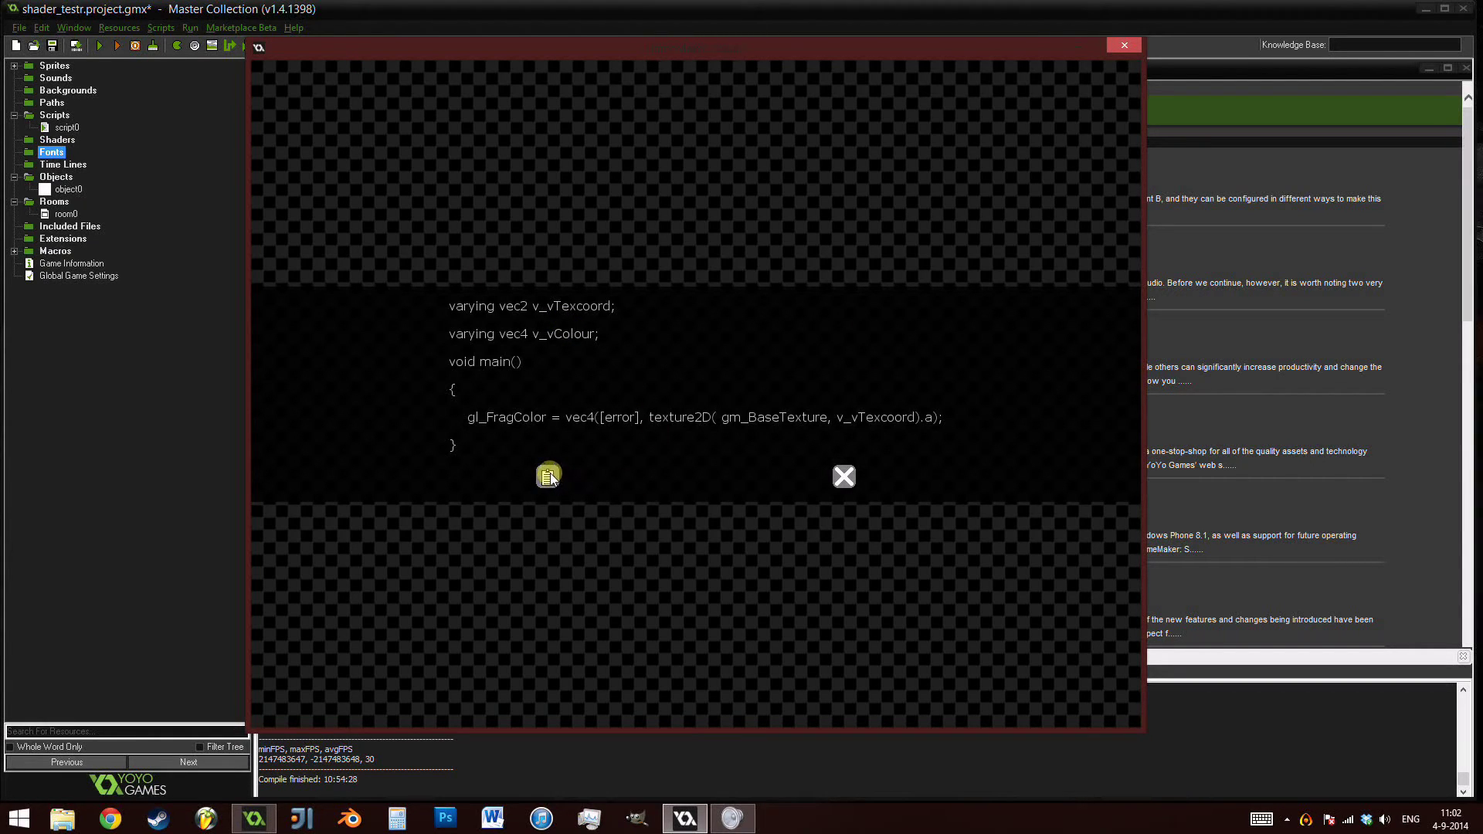
left_click(844, 477)
Move the texture coordinates node and the color wheel node lower on the canvas, lined up side by side.
left_click_drag(612, 315, 612, 327)
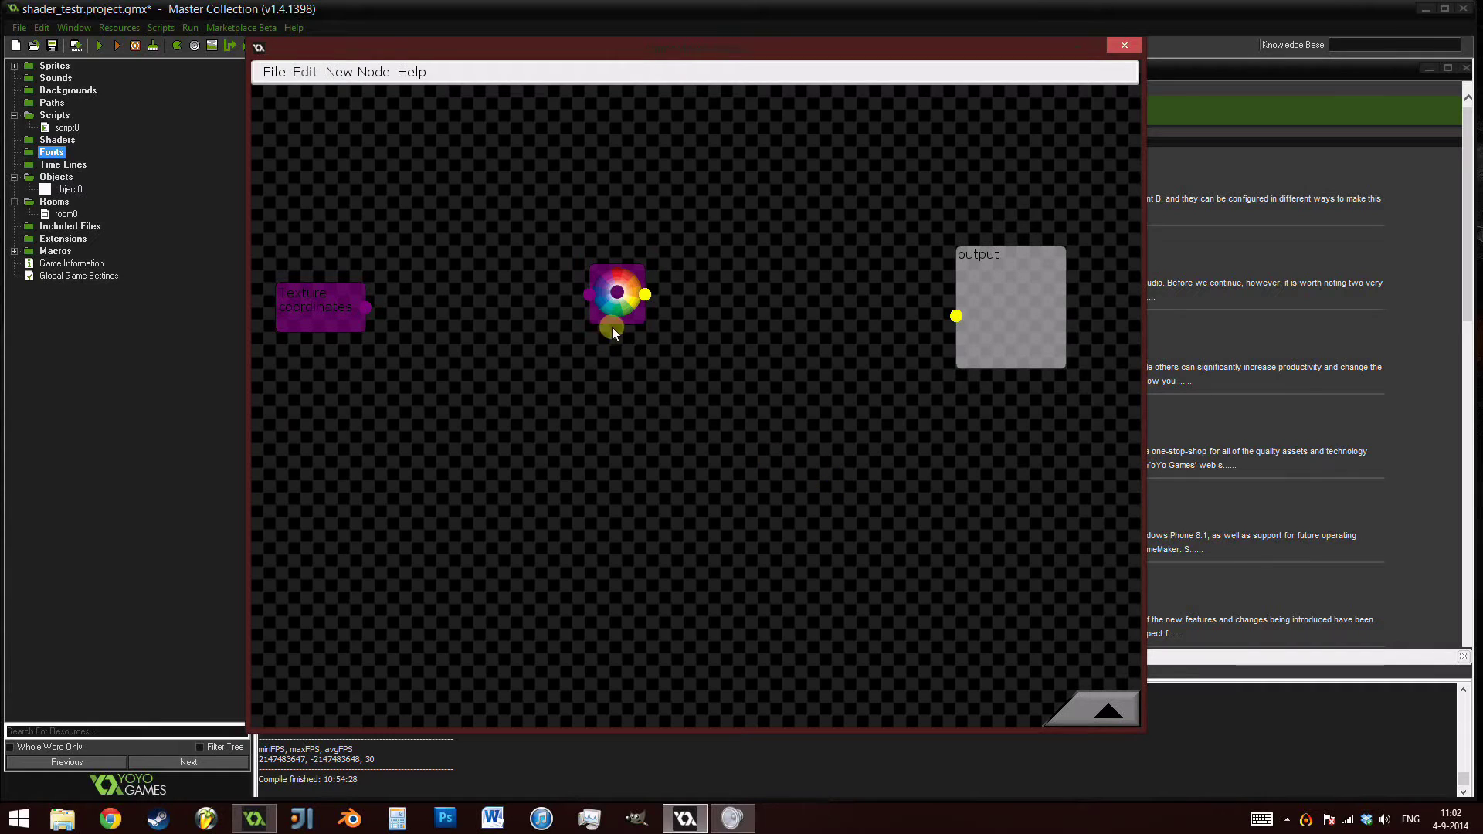
left_click_drag(326, 307, 326, 322)
left_click_drag(632, 324, 629, 380)
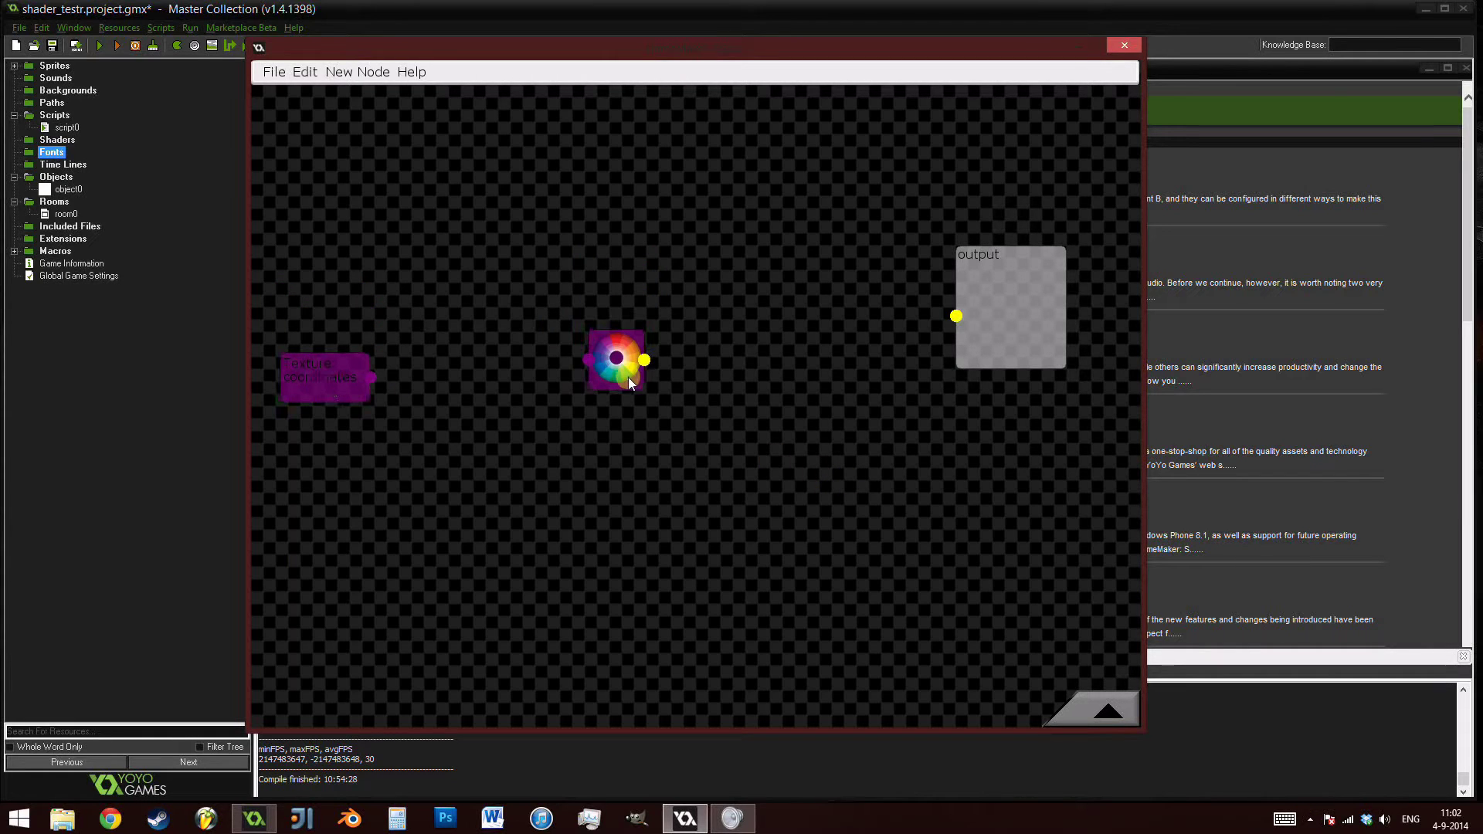
left_click_drag(347, 381, 471, 380)
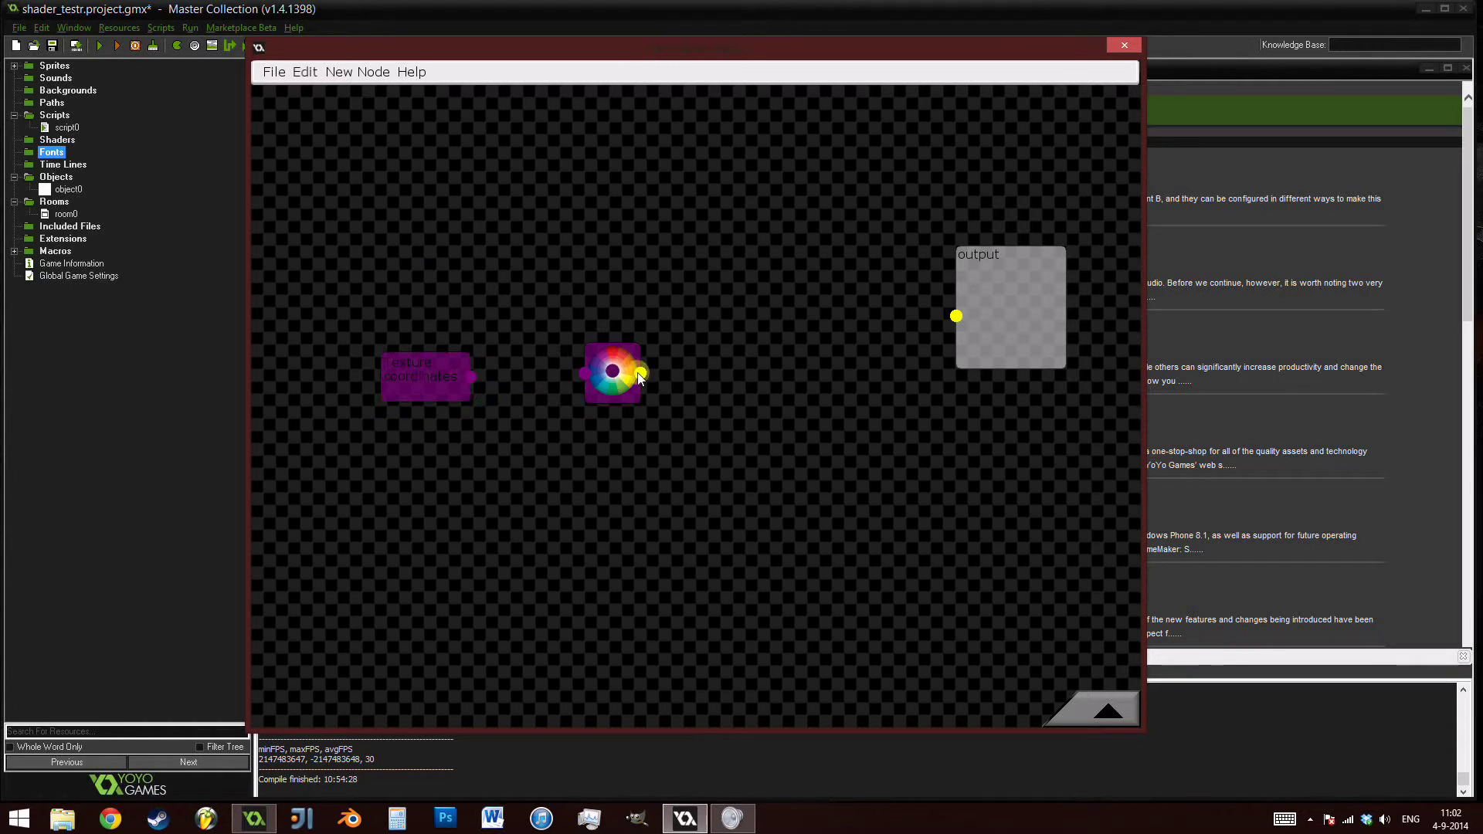
Connect the color wheel node to the output node and the texture coordinates to the color wheel's input.
left_click_drag(659, 376, 957, 322)
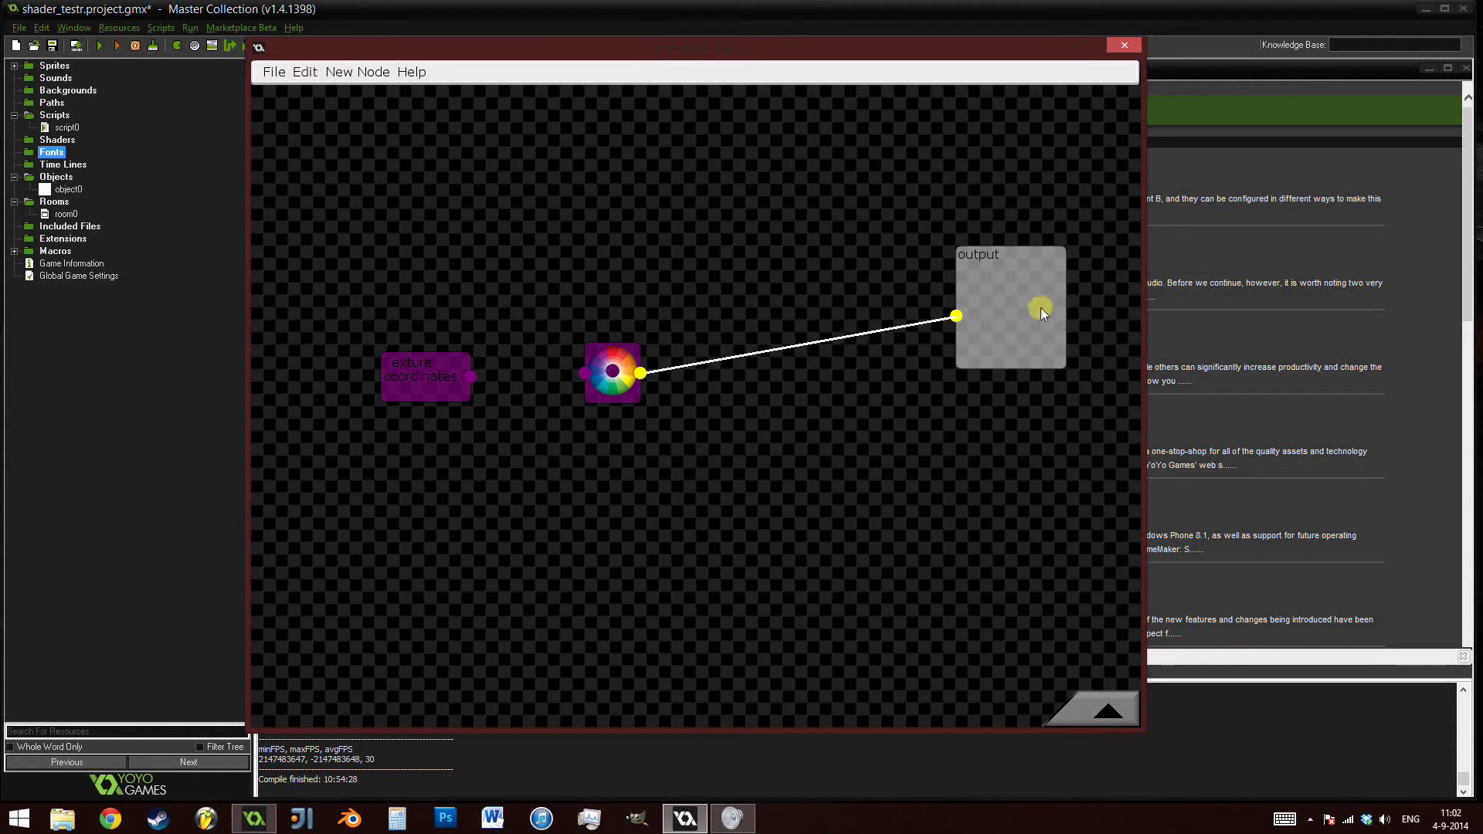
left_click_drag(470, 374, 781, 377)
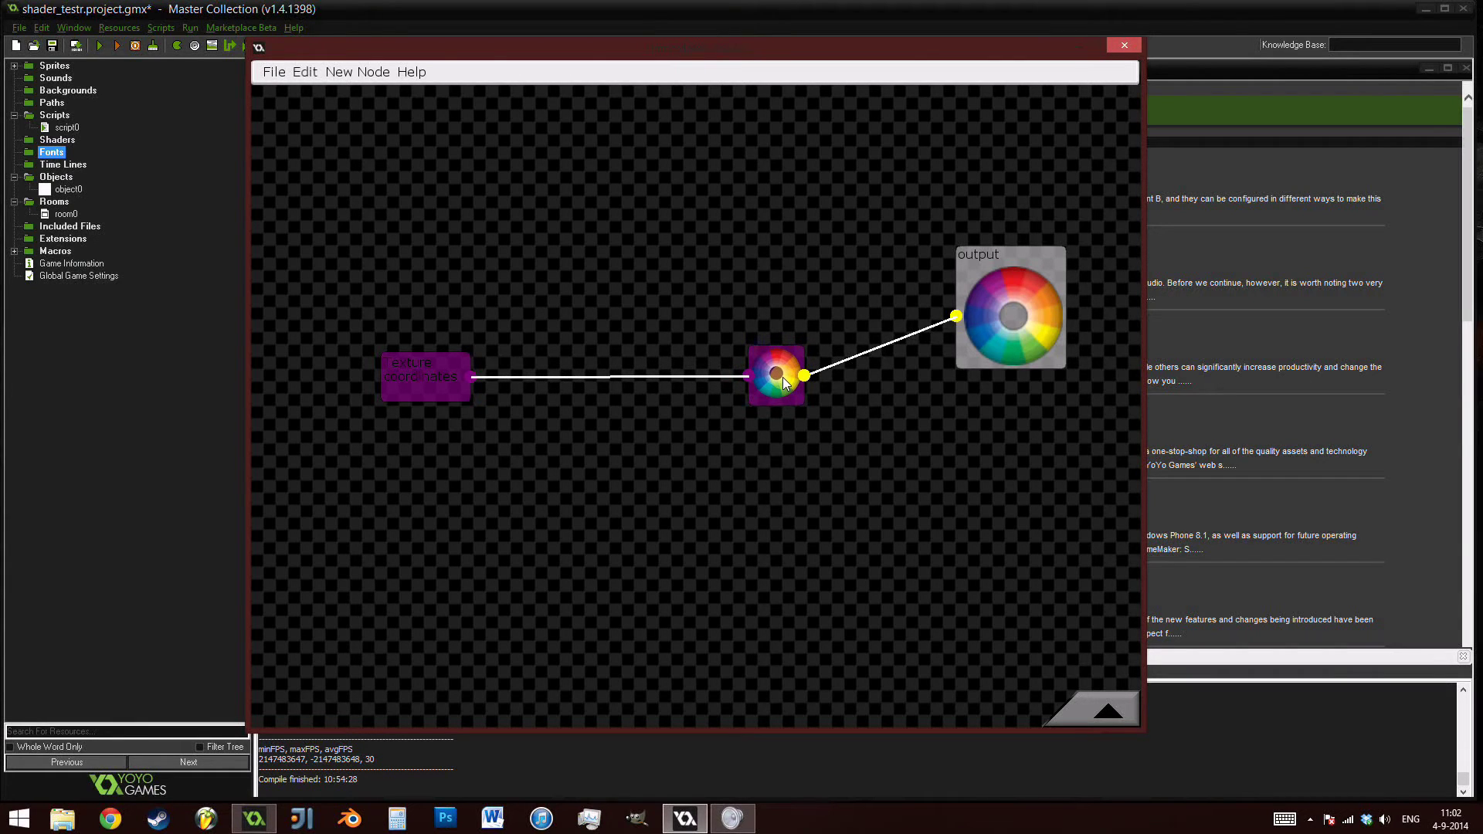
Add a Vec2 make XY node and place it in the upper-left corner of the canvas.
left_click(337, 72)
left_click(435, 156)
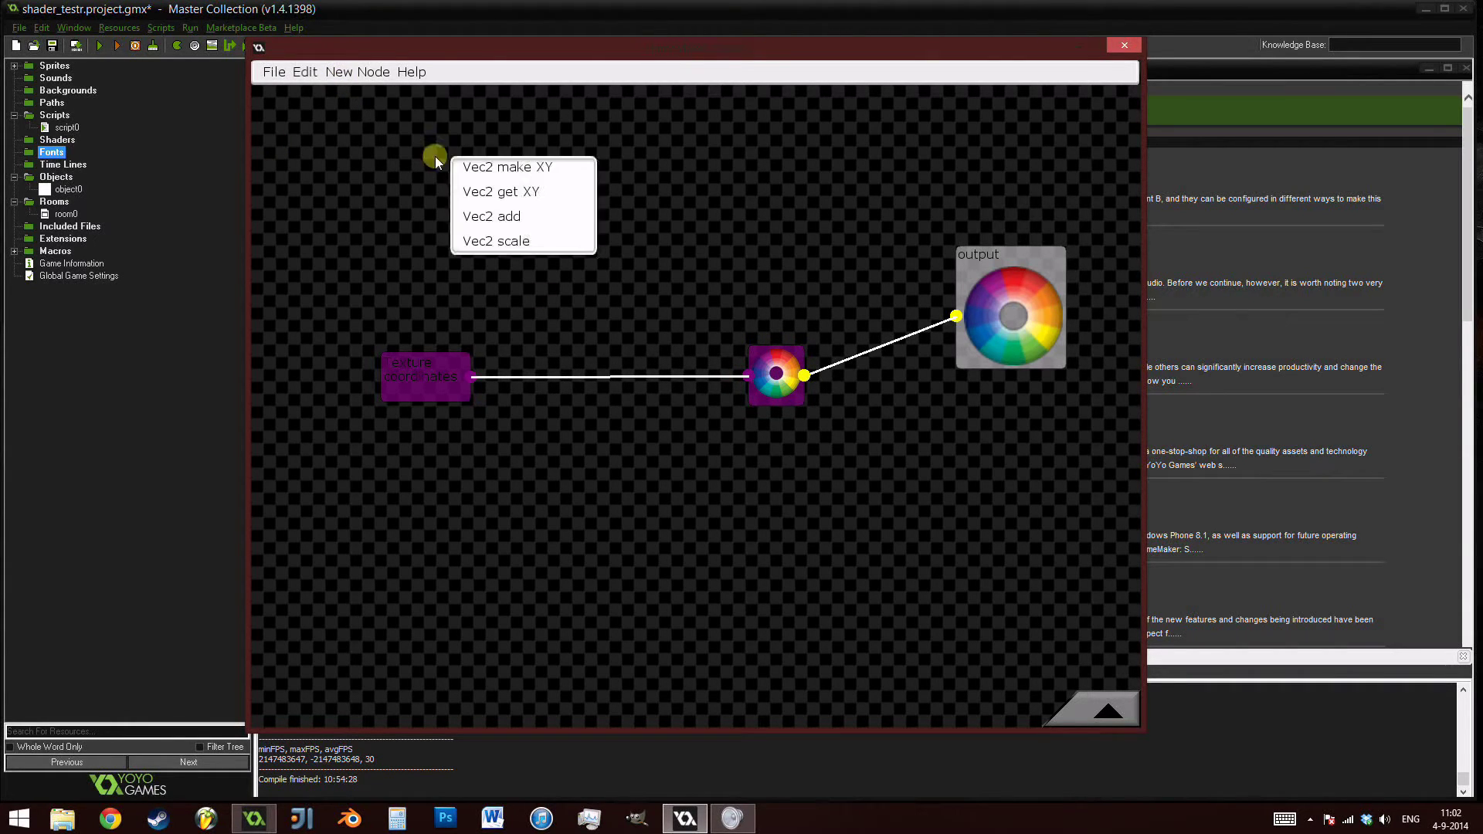
left_click(473, 167)
left_click_drag(495, 187, 392, 165)
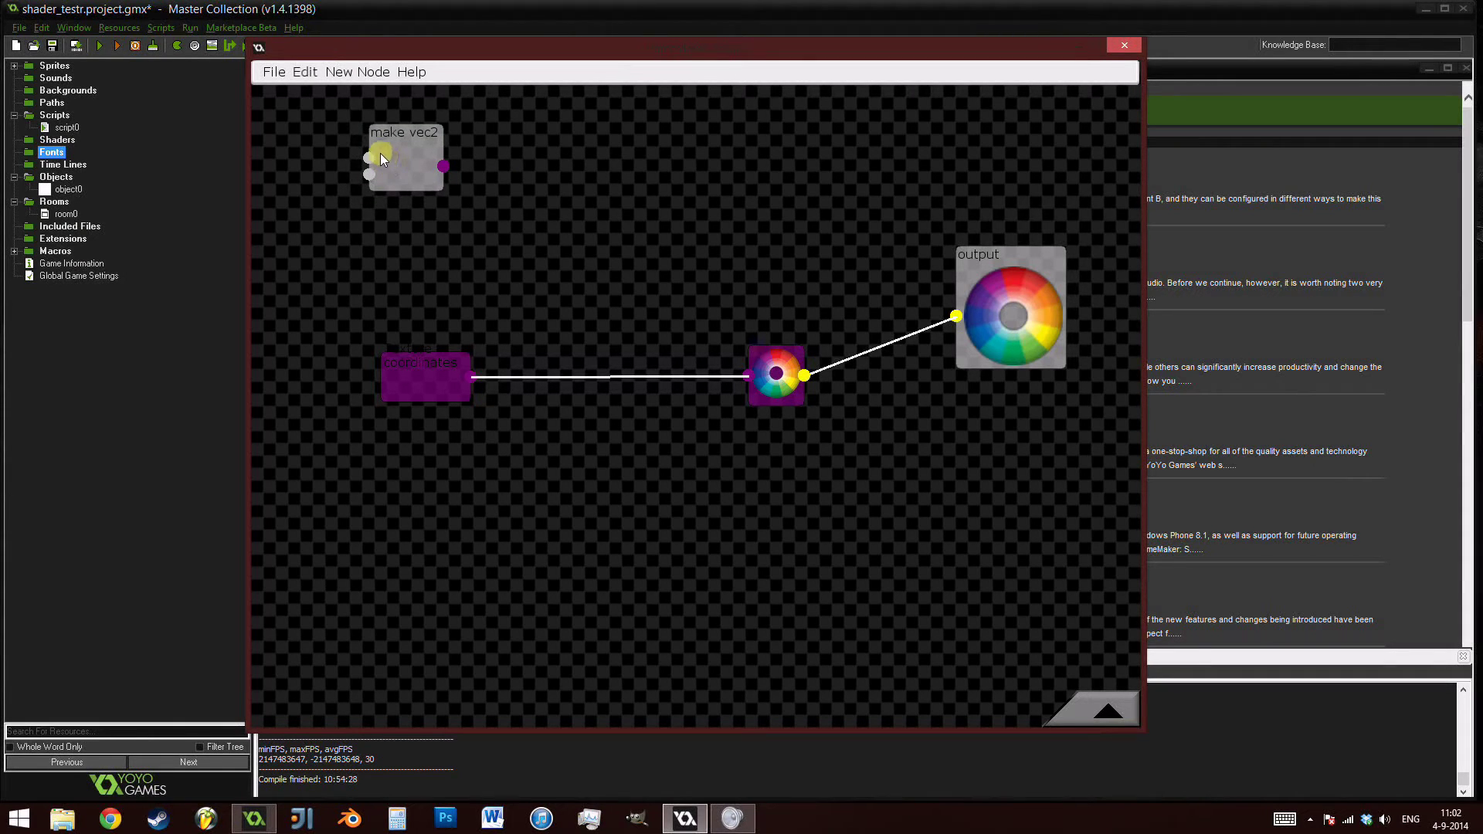
Add a Vec2 get XY node and place it beside the make vec2 node.
left_click(340, 73)
left_click(383, 157)
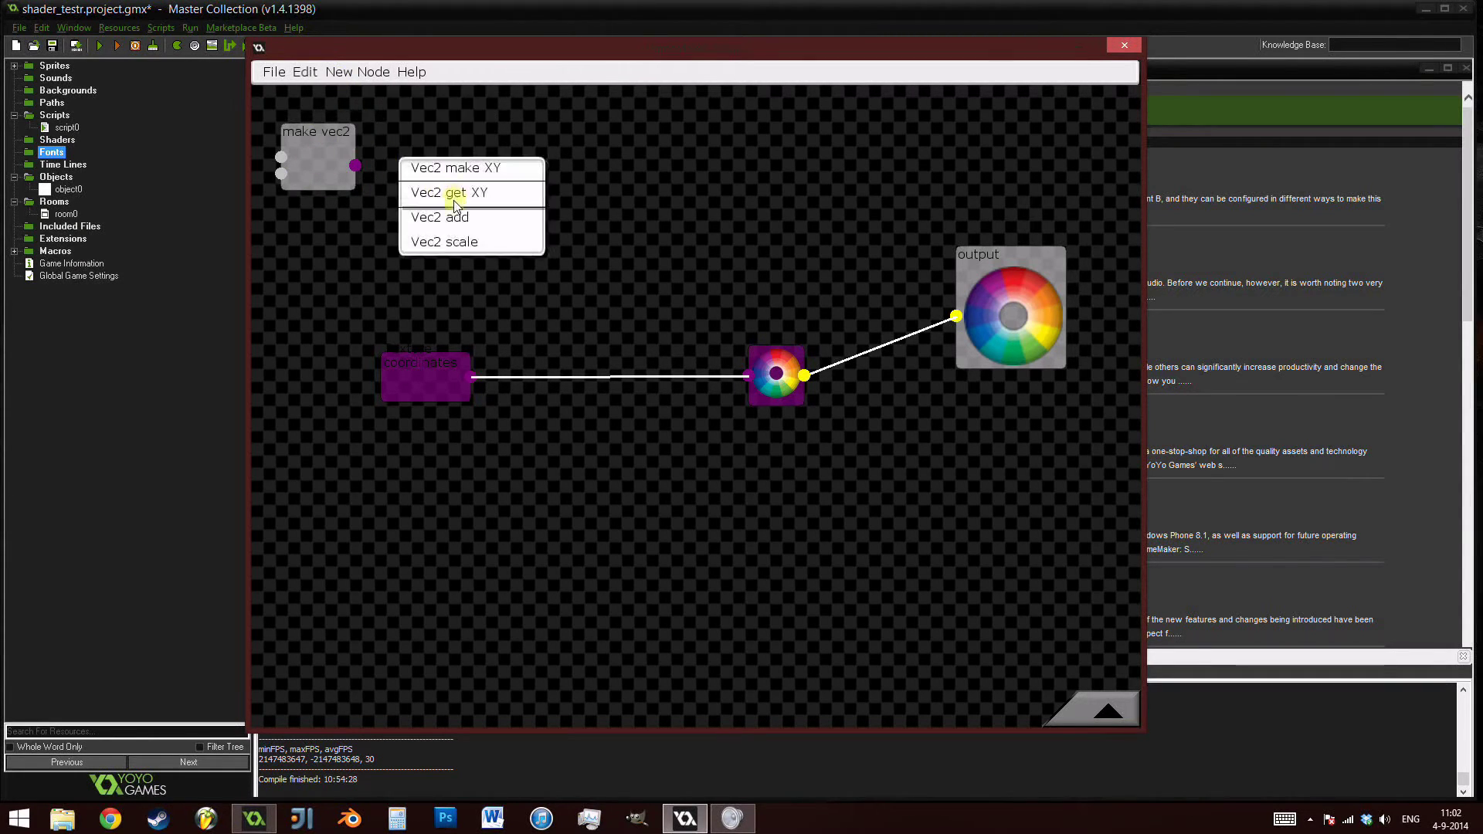
left_click(464, 202)
left_click_drag(489, 211, 429, 149)
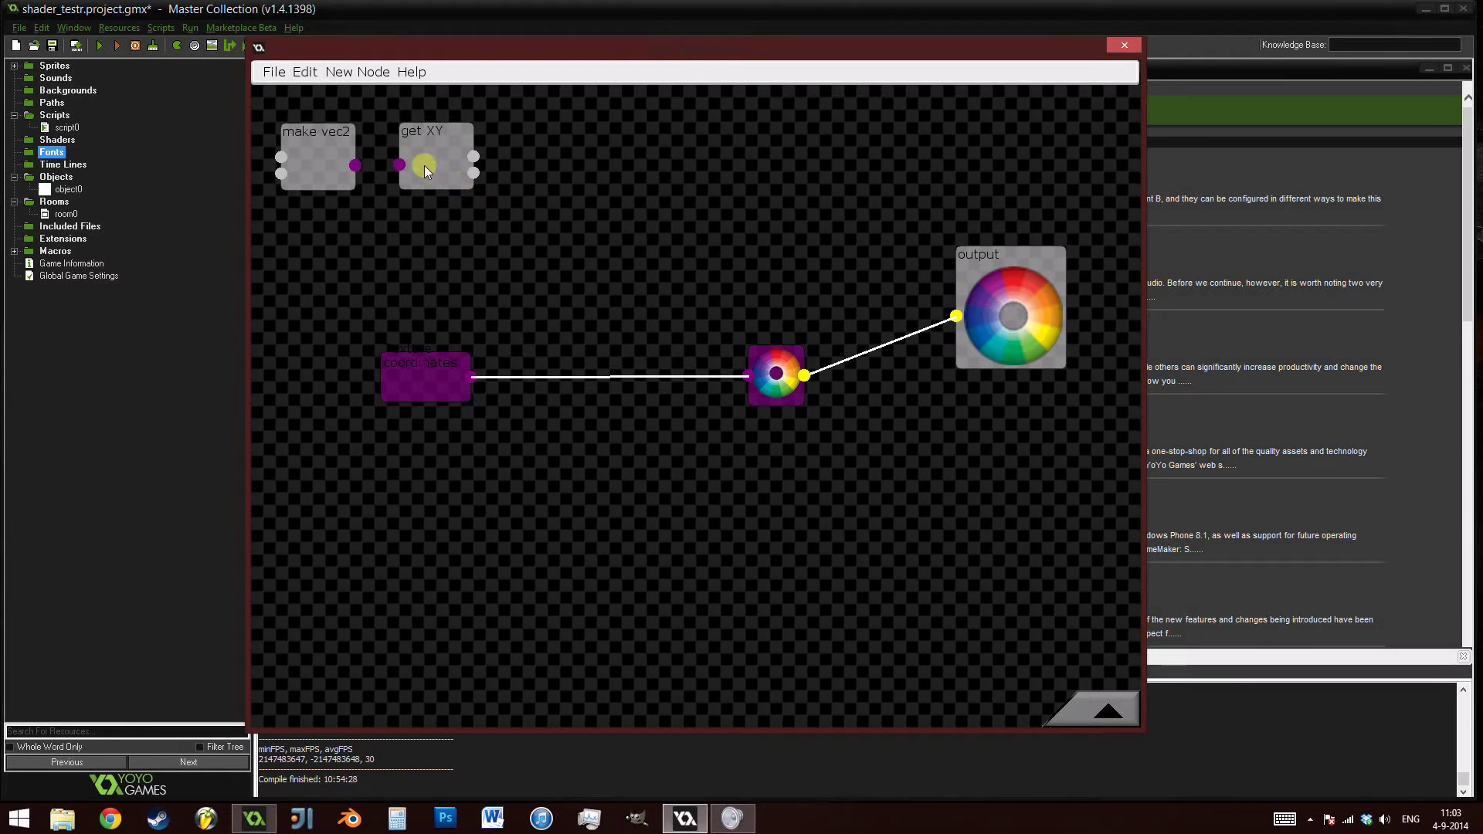
Add a Vec2 add node and place it in the same row, beside the get XY node.
left_click(344, 77)
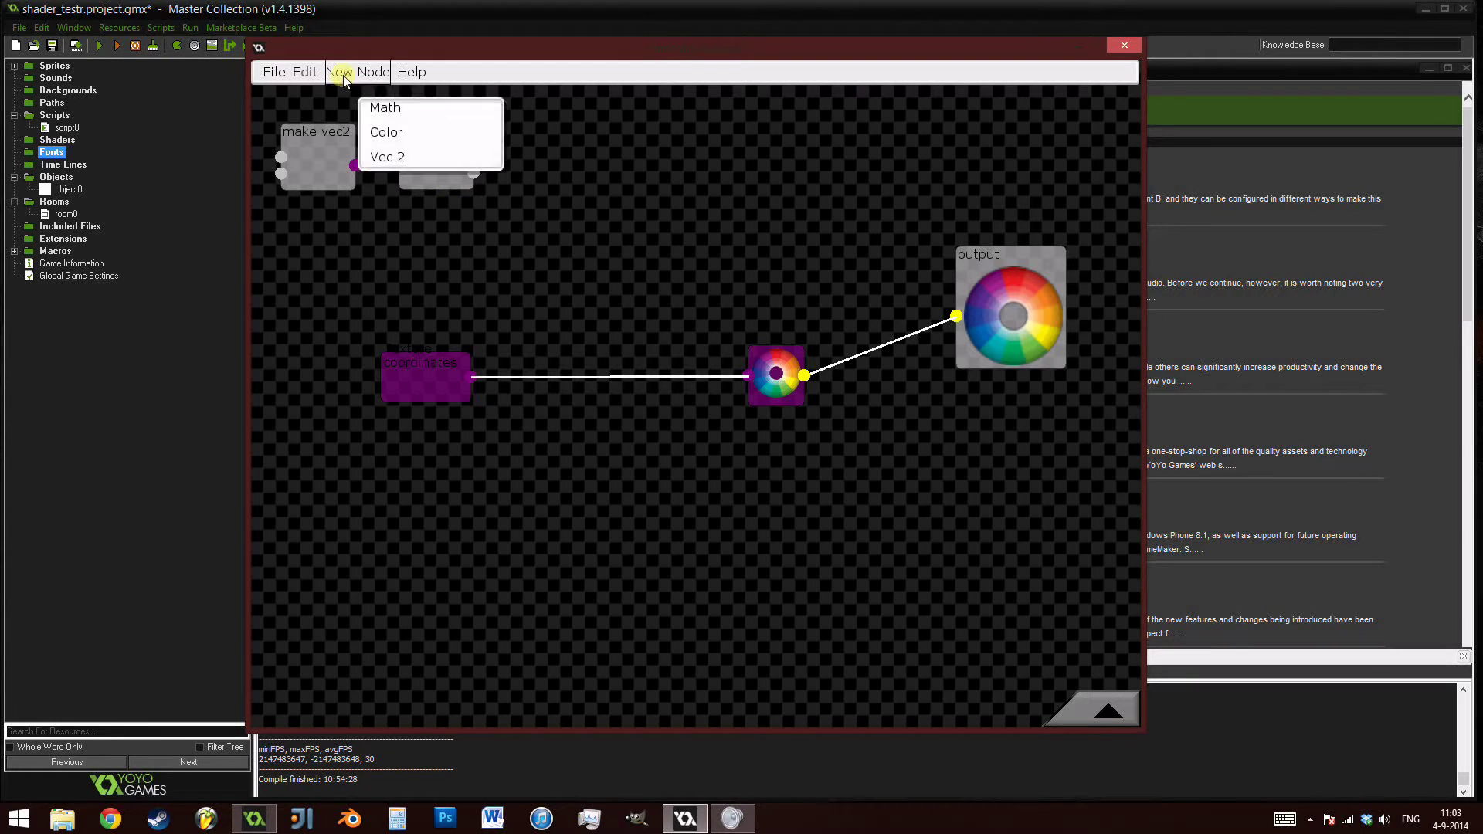
mouse_move(386, 157)
left_click(457, 212)
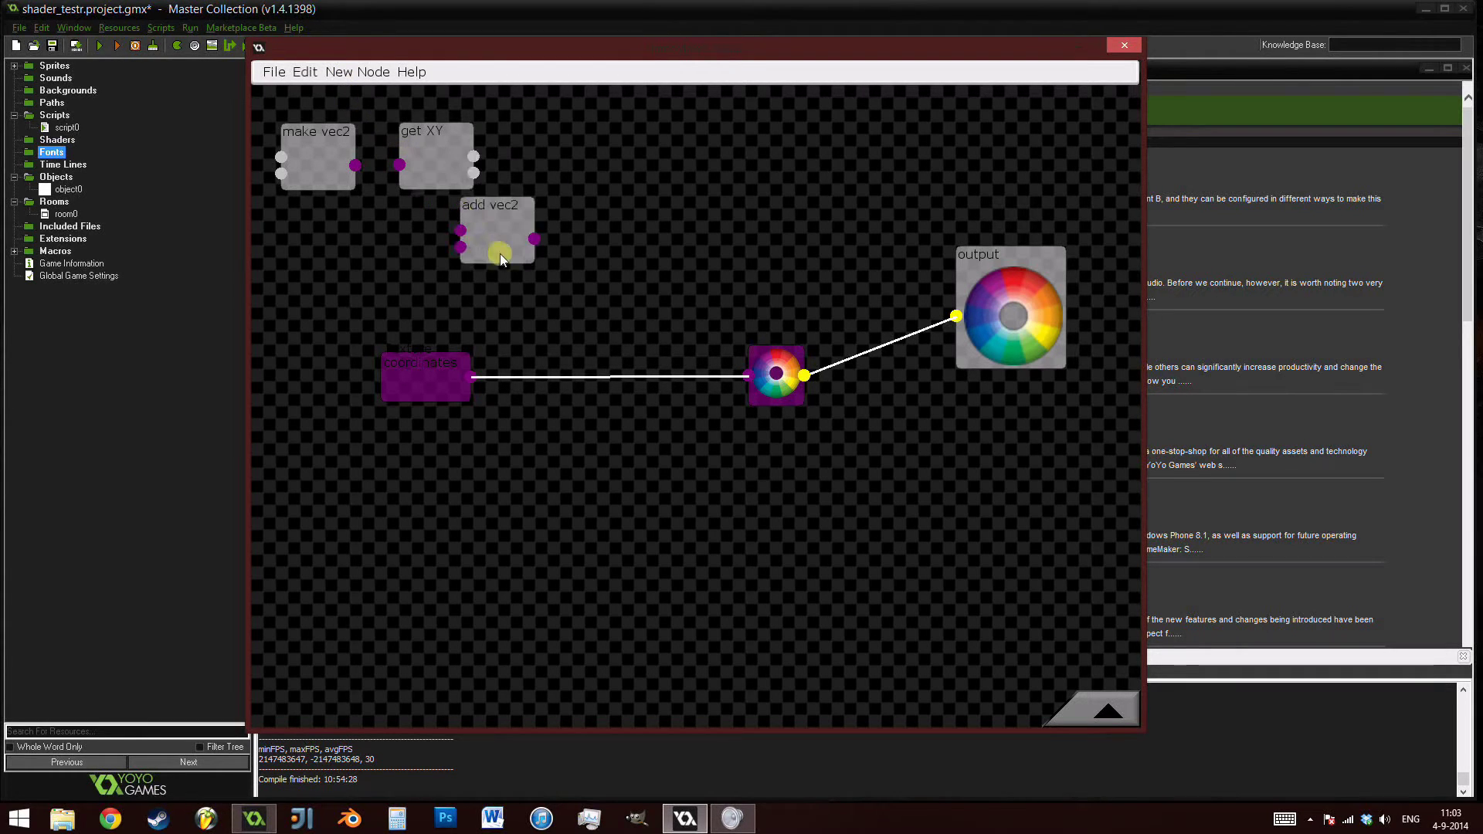
left_click_drag(499, 252, 555, 165)
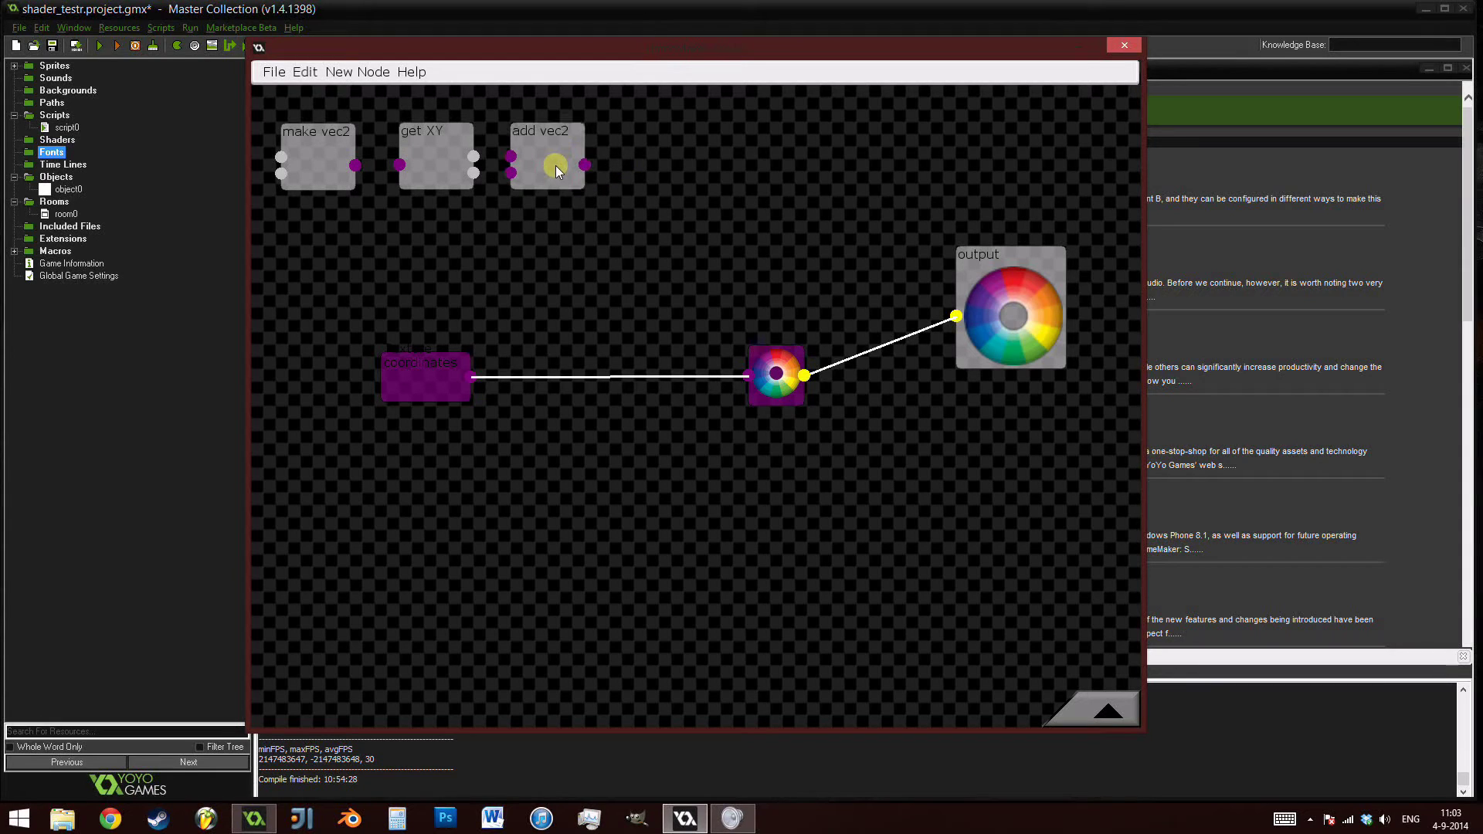
Add a Vec2 scale node and place it at the end of the row, beside the add vec2 node.
left_click(357, 71)
mouse_move(388, 169)
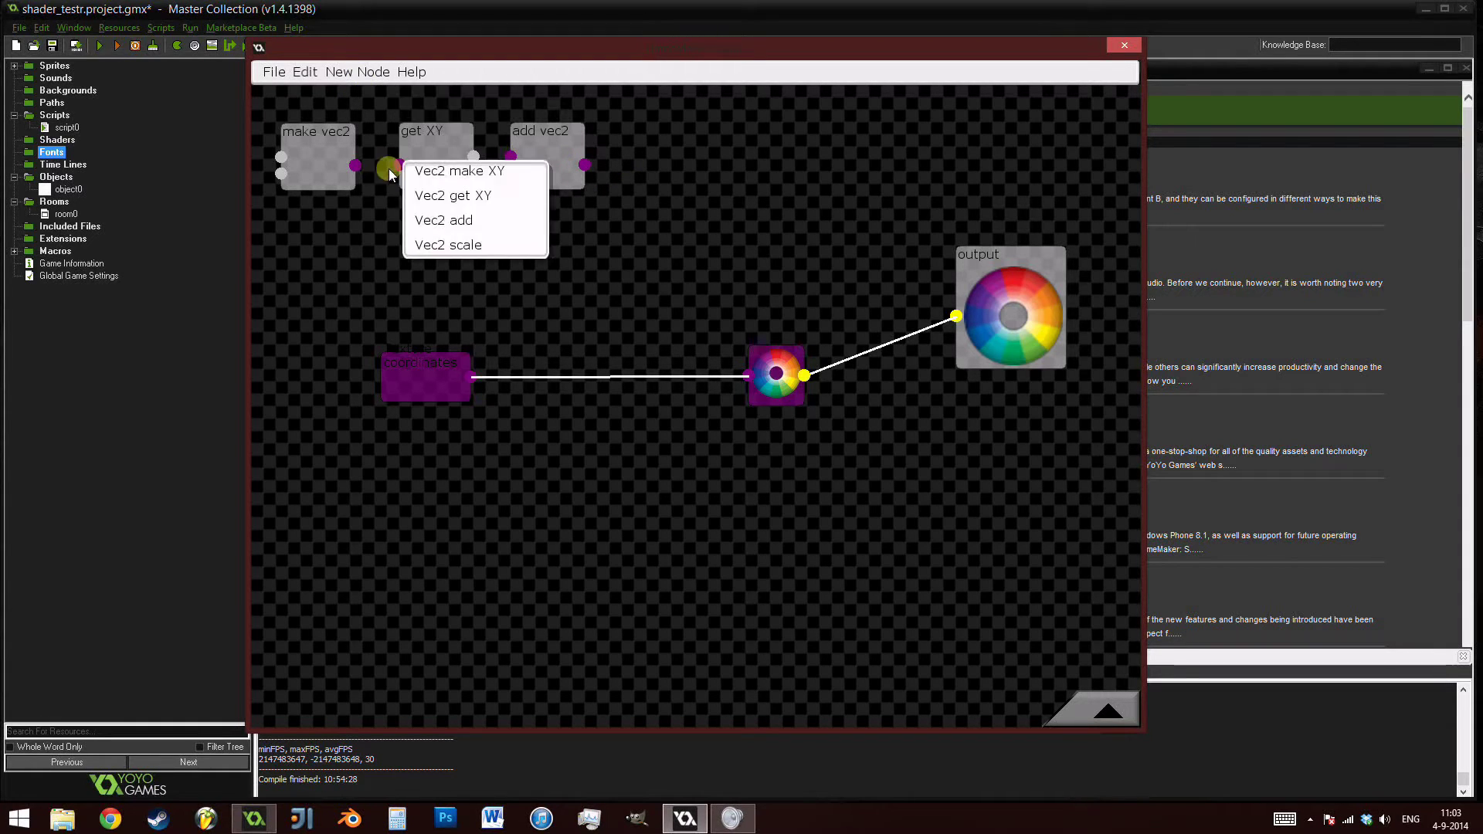
left_click(441, 244)
mouse_move(530, 272)
left_mouse_down()
mouse_move(738, 193)
mouse_move(677, 164)
mouse_move(596, 159)
mouse_move(648, 162)
left_mouse_up()
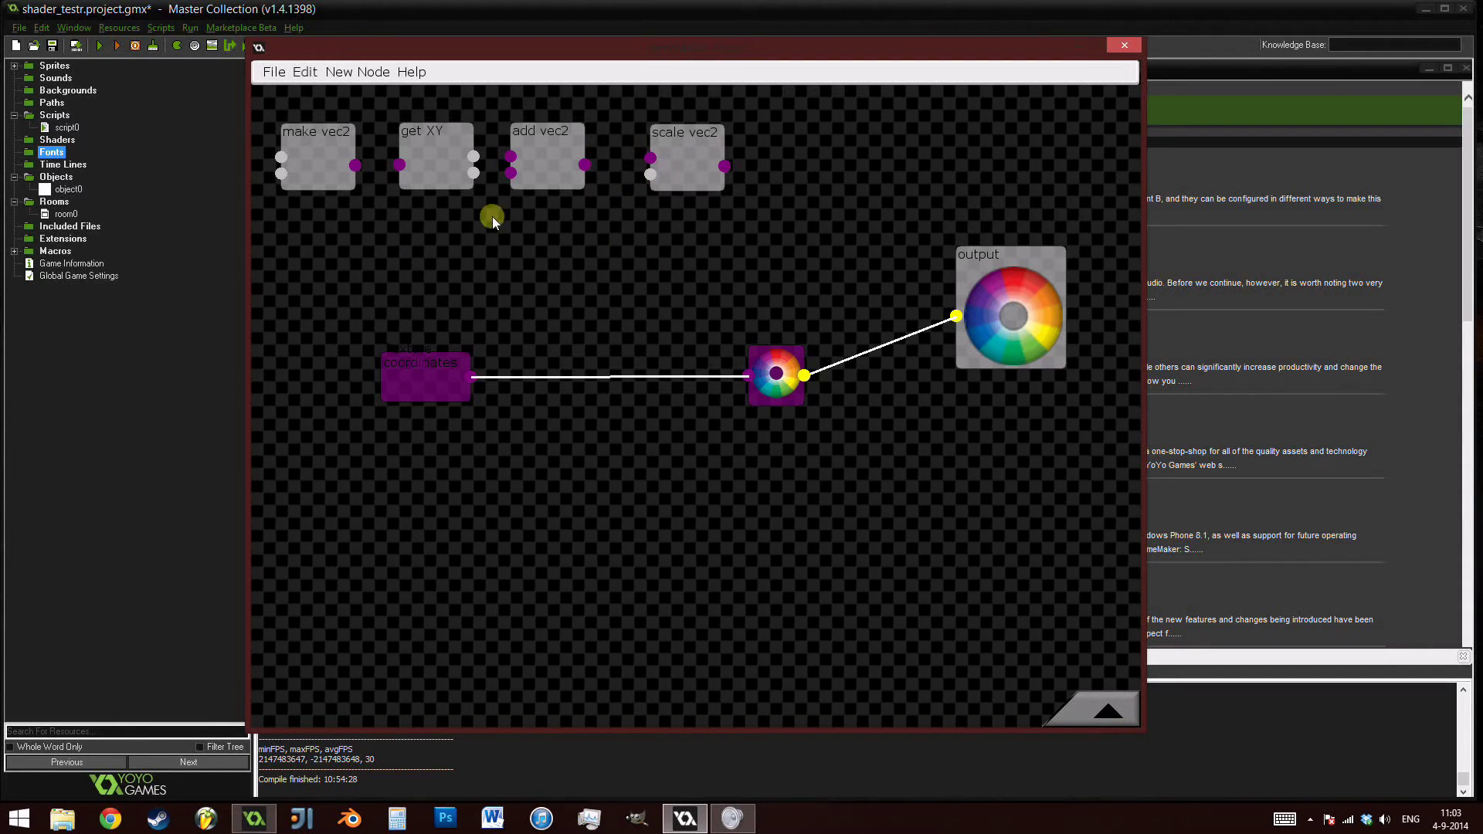
Insert the scale vec2 node into the chain between the texture coordinates and the color wheel node.
left_click_drag(661, 163, 749, 374)
left_click_drag(634, 366, 651, 402)
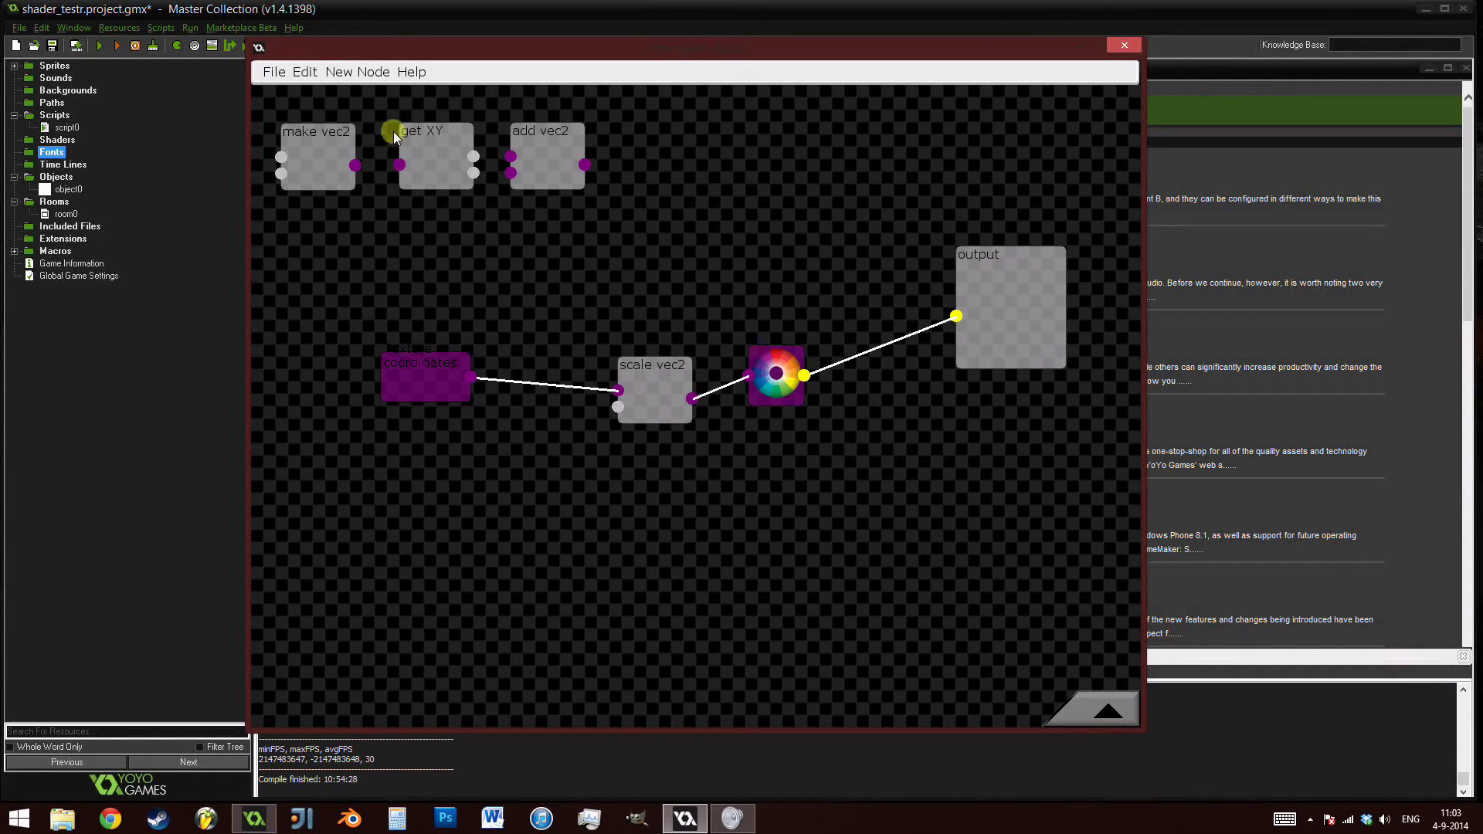
Add a math value node set to 2, connect it to the scale vec2 node's second input, and place it below the texture coordinates.
left_click(371, 72)
left_click(422, 105)
left_click(474, 116)
left_click_drag(513, 107, 510, 448)
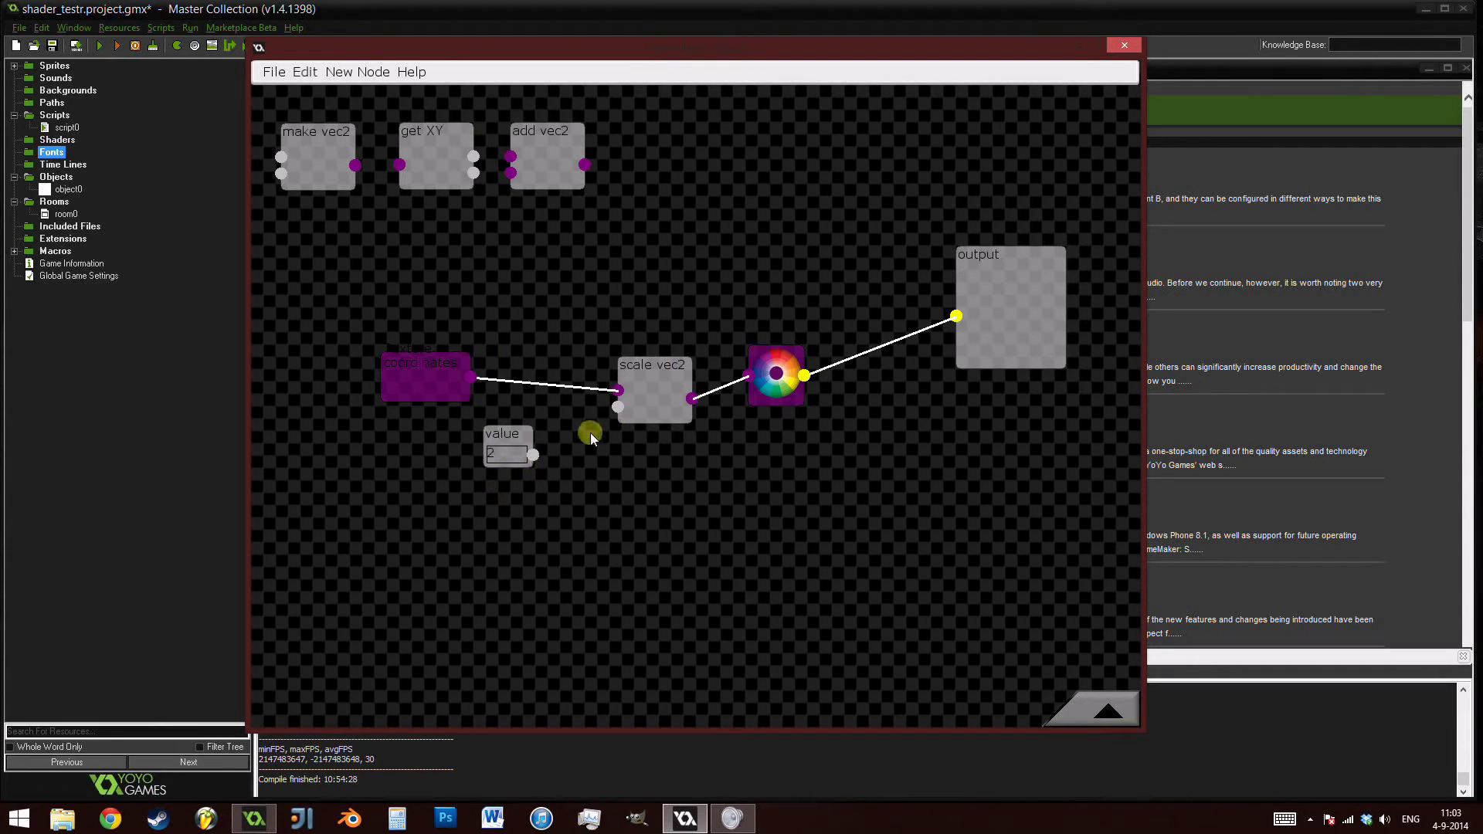
left_click_drag(531, 456, 618, 407)
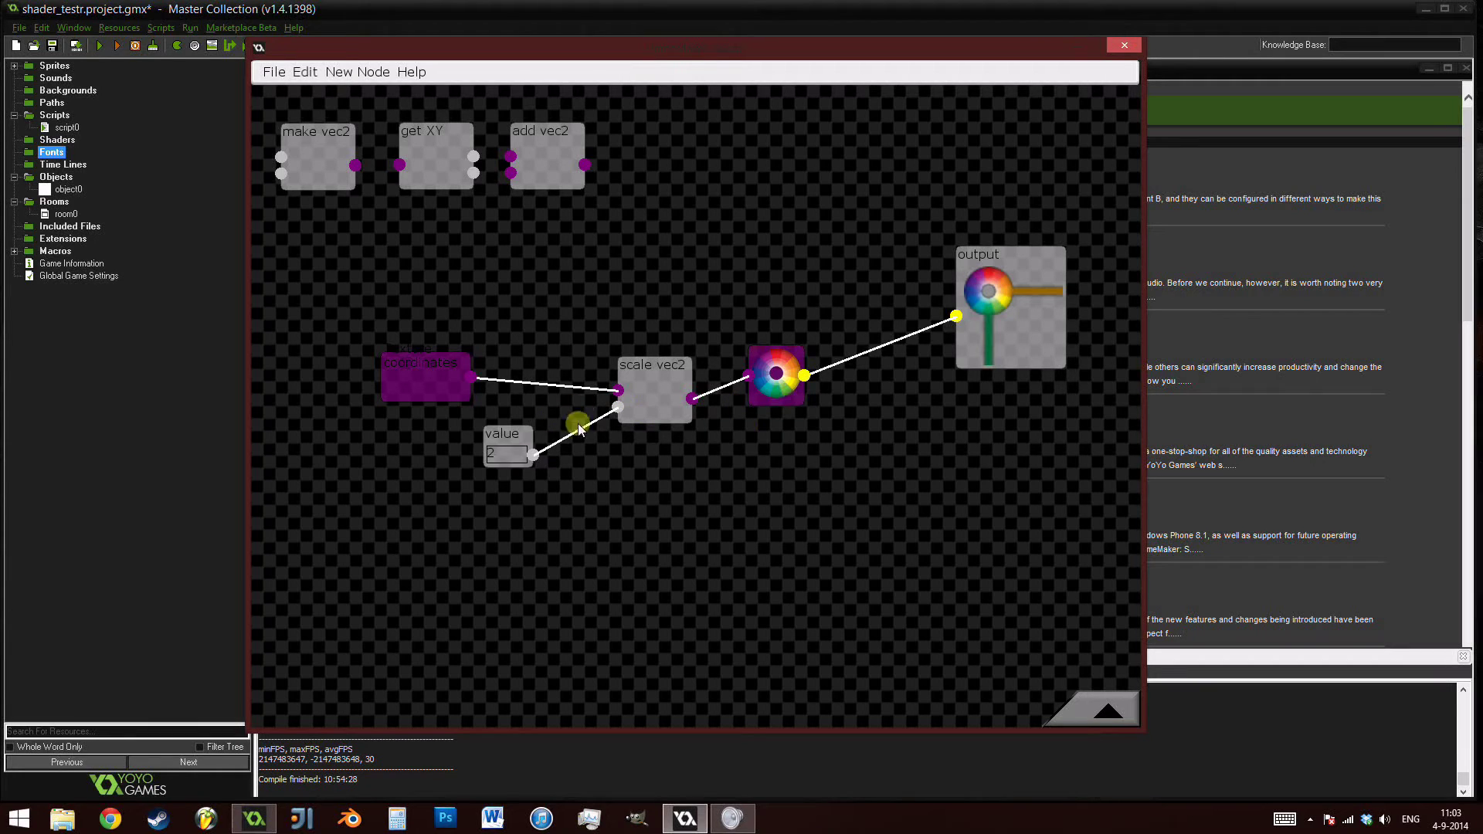
left_click_drag(513, 434, 441, 440)
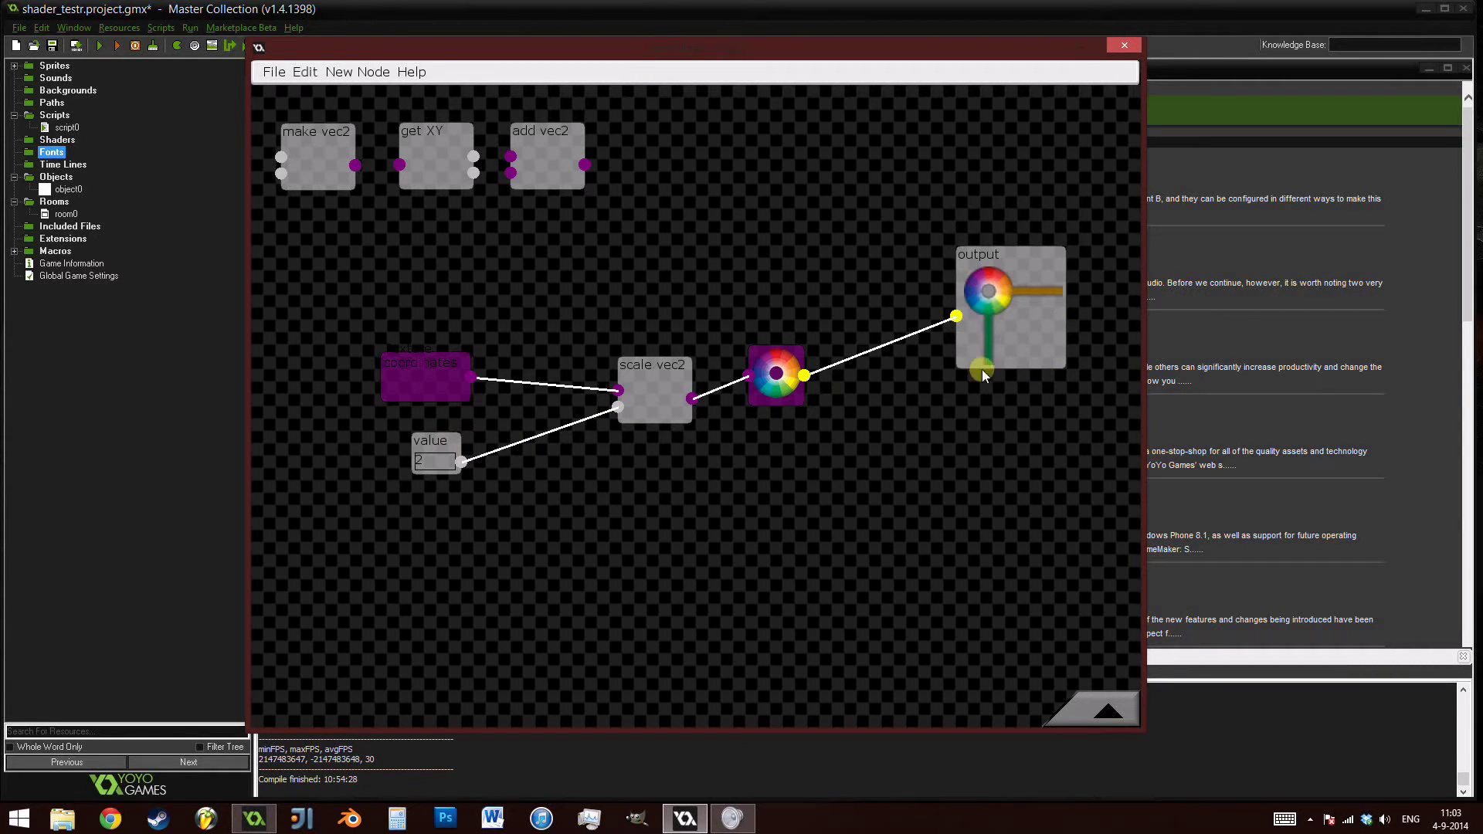
Try a scale value of 0.5 in the value node and settle on 0.8.
left_click(444, 460)
key("BackSpace")
type("0.5")
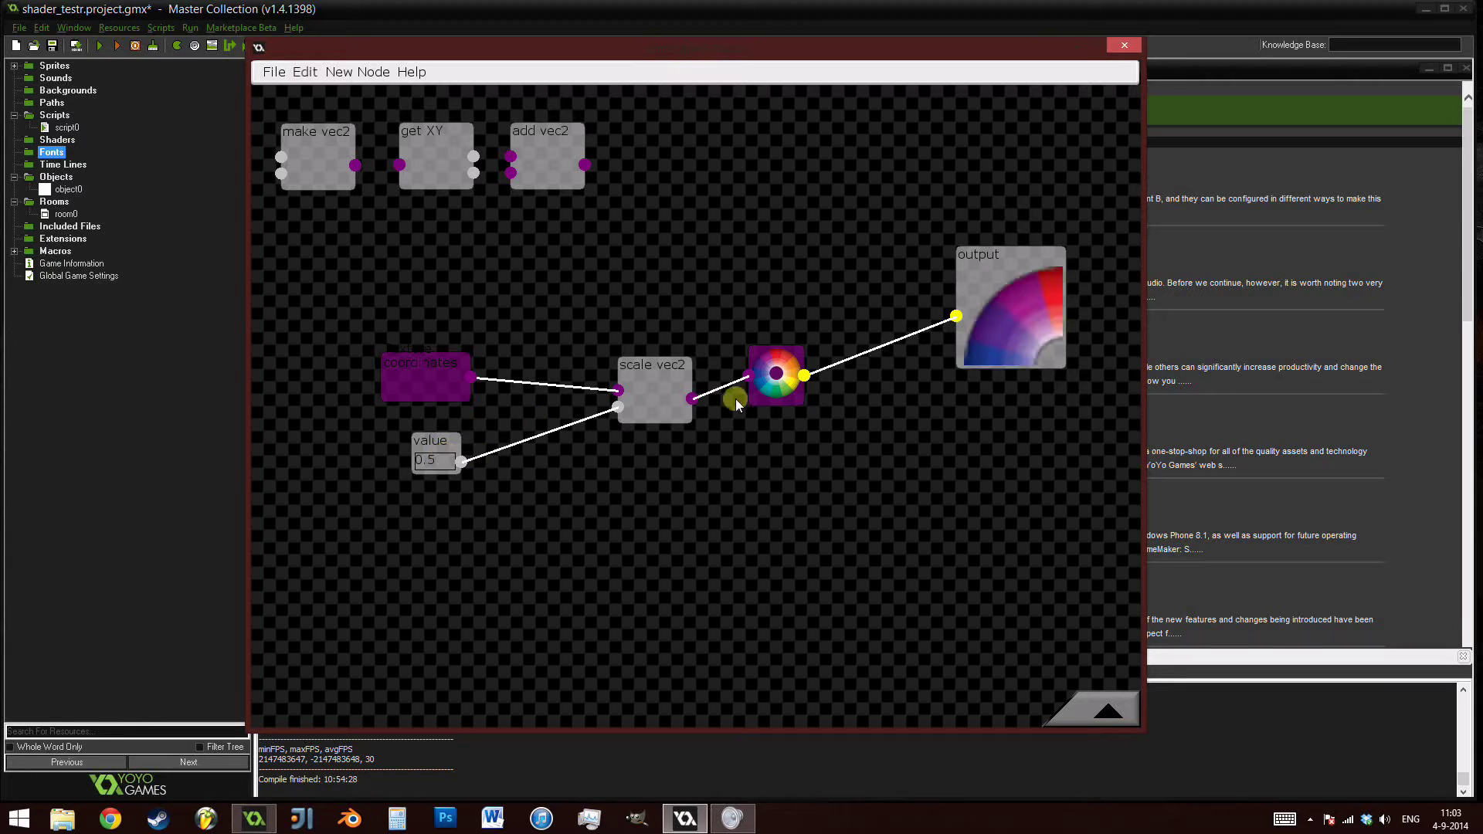
key("BackSpace")
type("8")
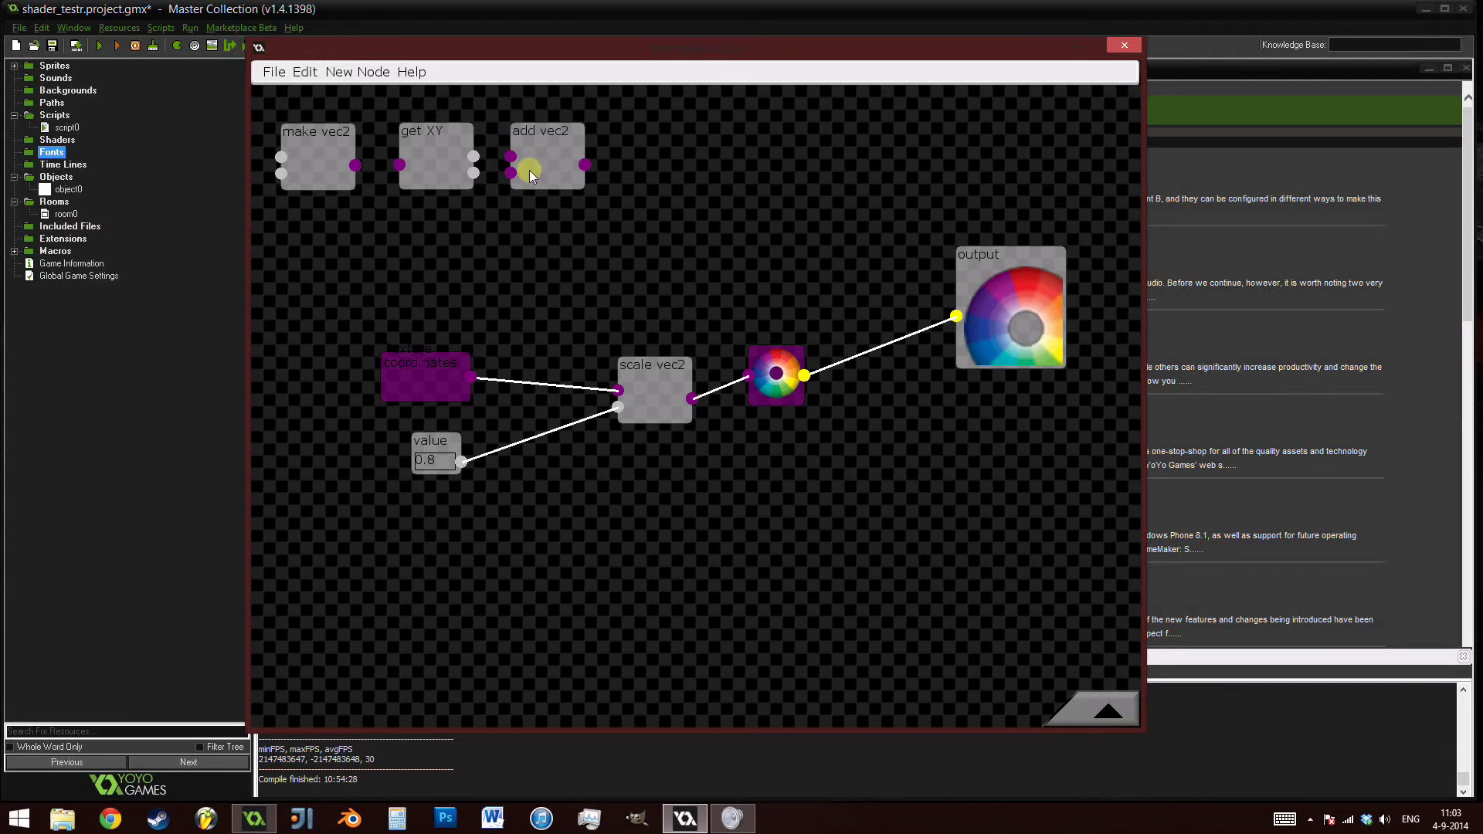
Feed the texture coordinates and the scale vec2 result into the add vec2 node, and connect its result to the color wheel node.
left_click_drag(521, 141, 514, 291)
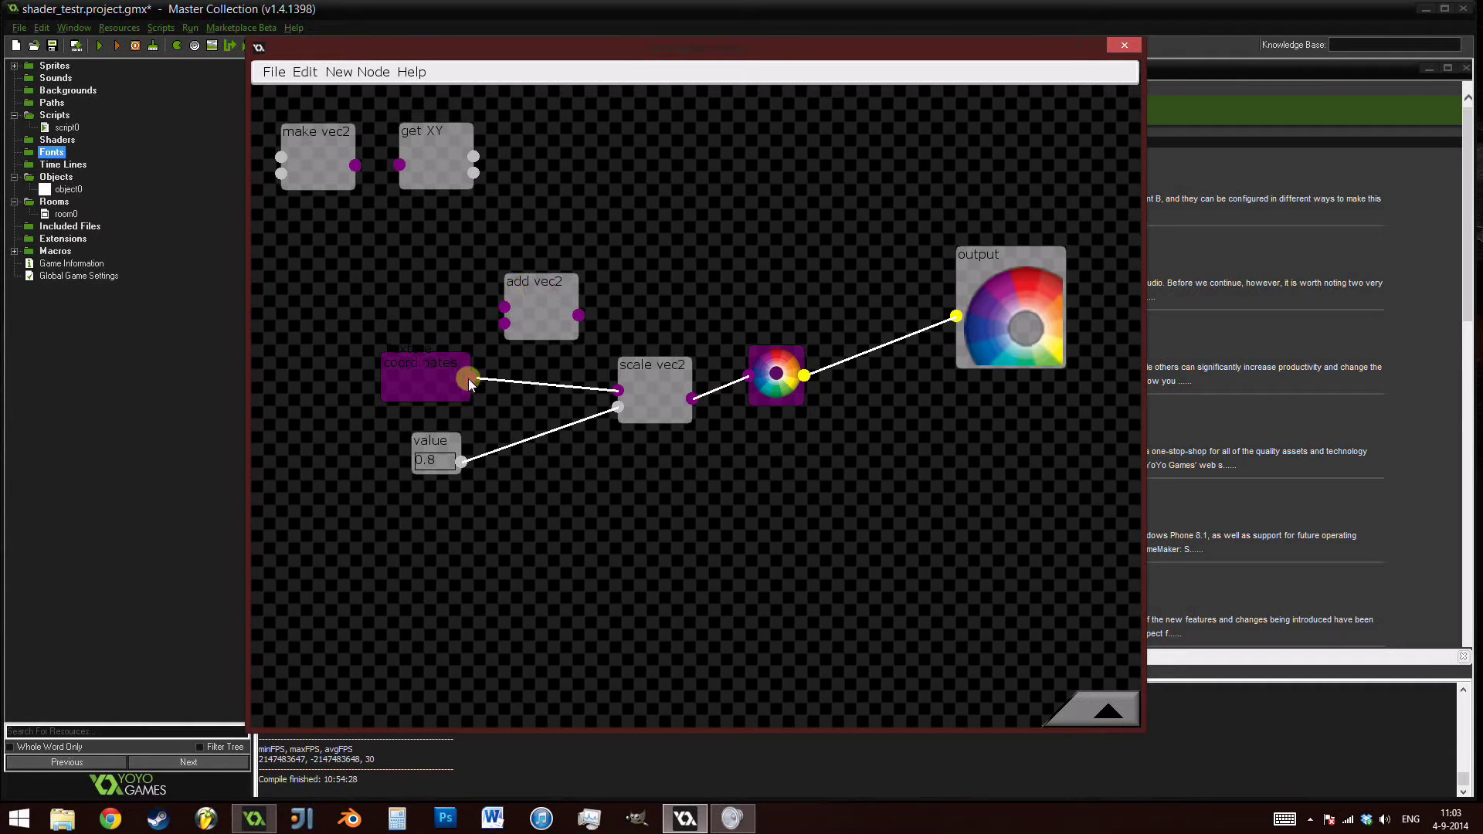
left_click_drag(472, 378, 506, 306)
left_click_drag(475, 376, 664, 283)
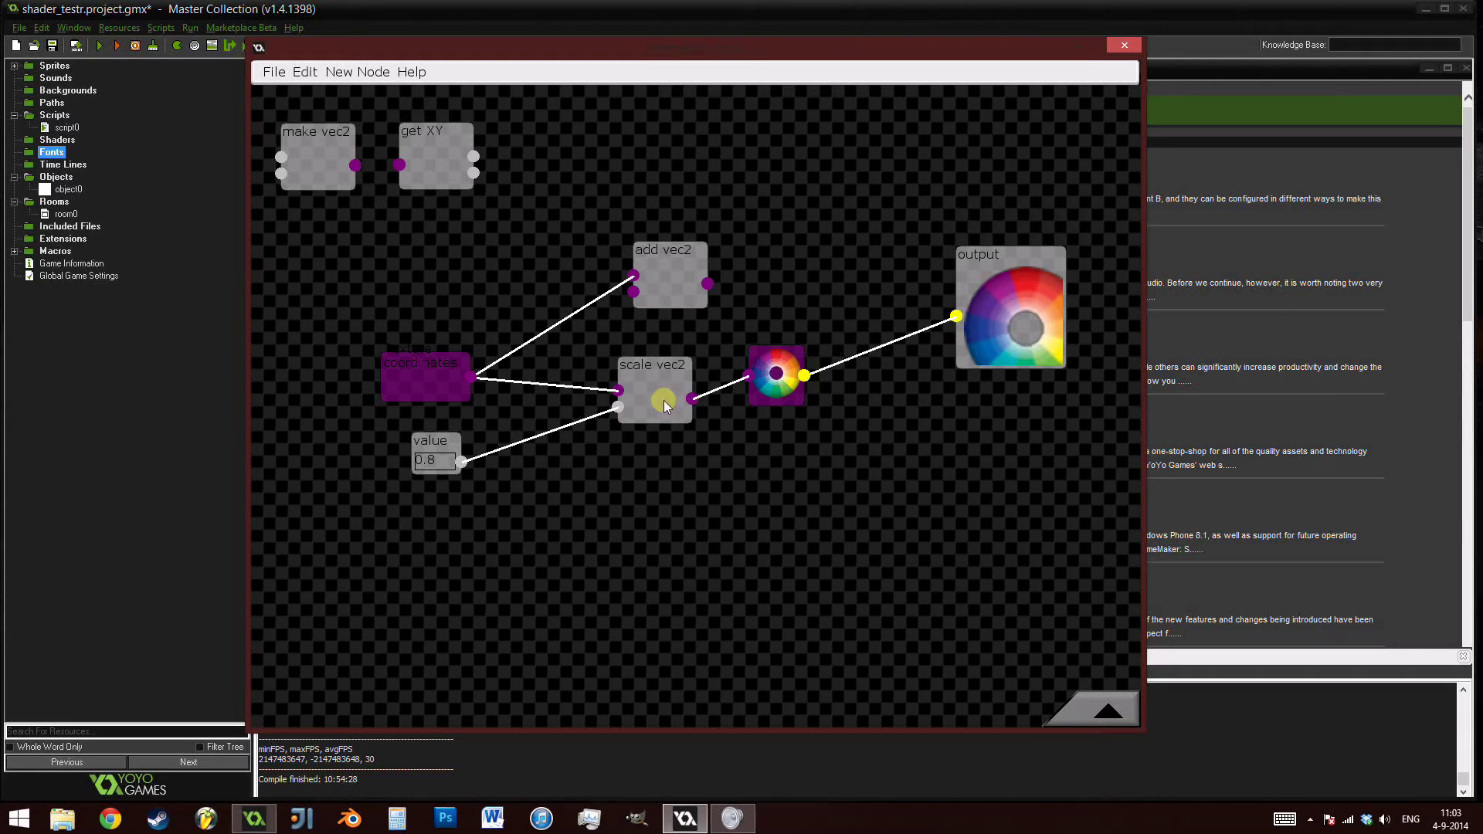
left_click_drag(692, 399, 891, 310)
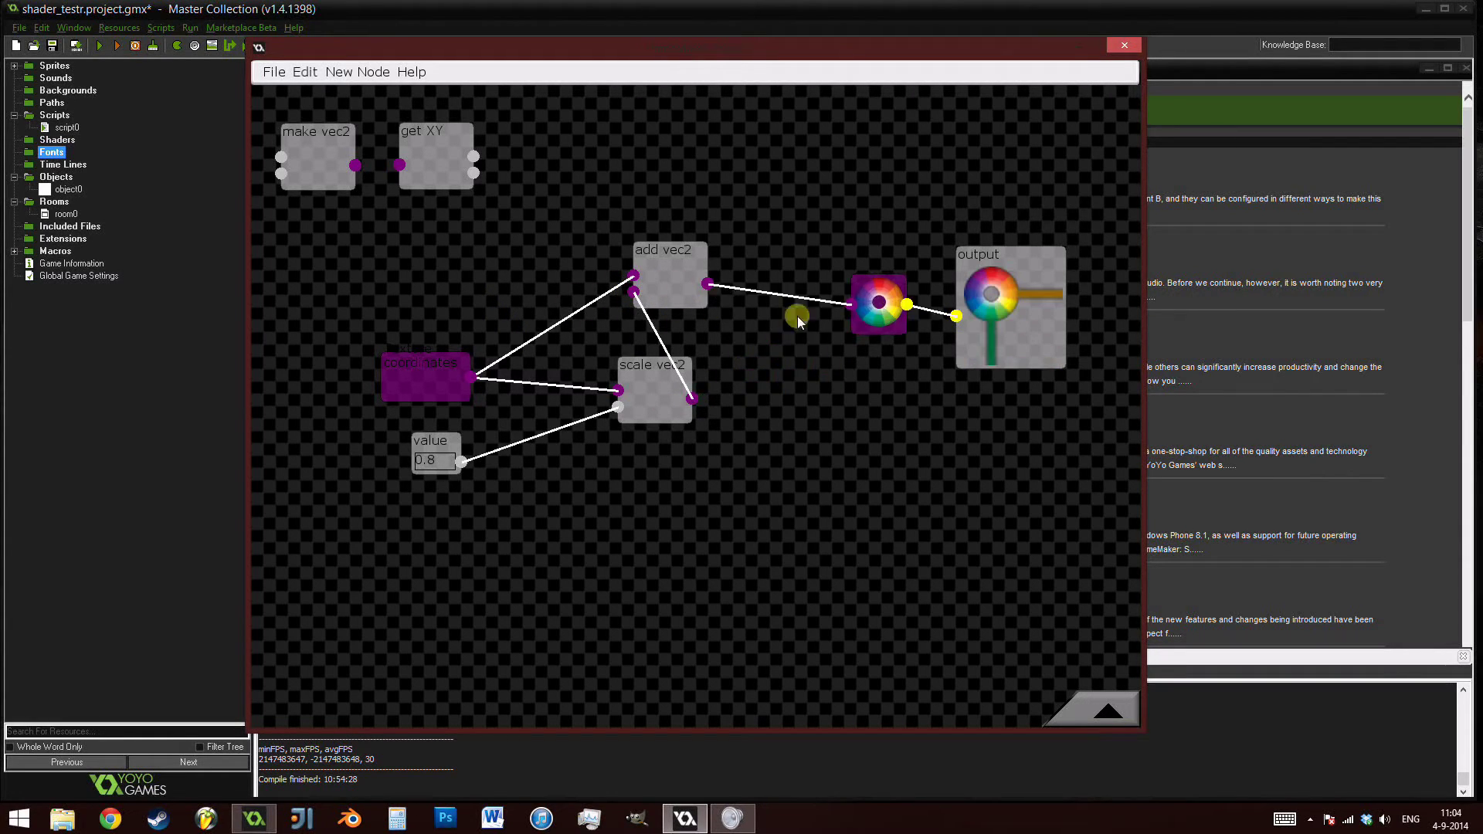
Rearrange the add vec2, scale vec2 and color wheel nodes so the chain runs clearly towards the output.
left_click_drag(682, 279, 772, 292)
left_click_drag(669, 373, 609, 377)
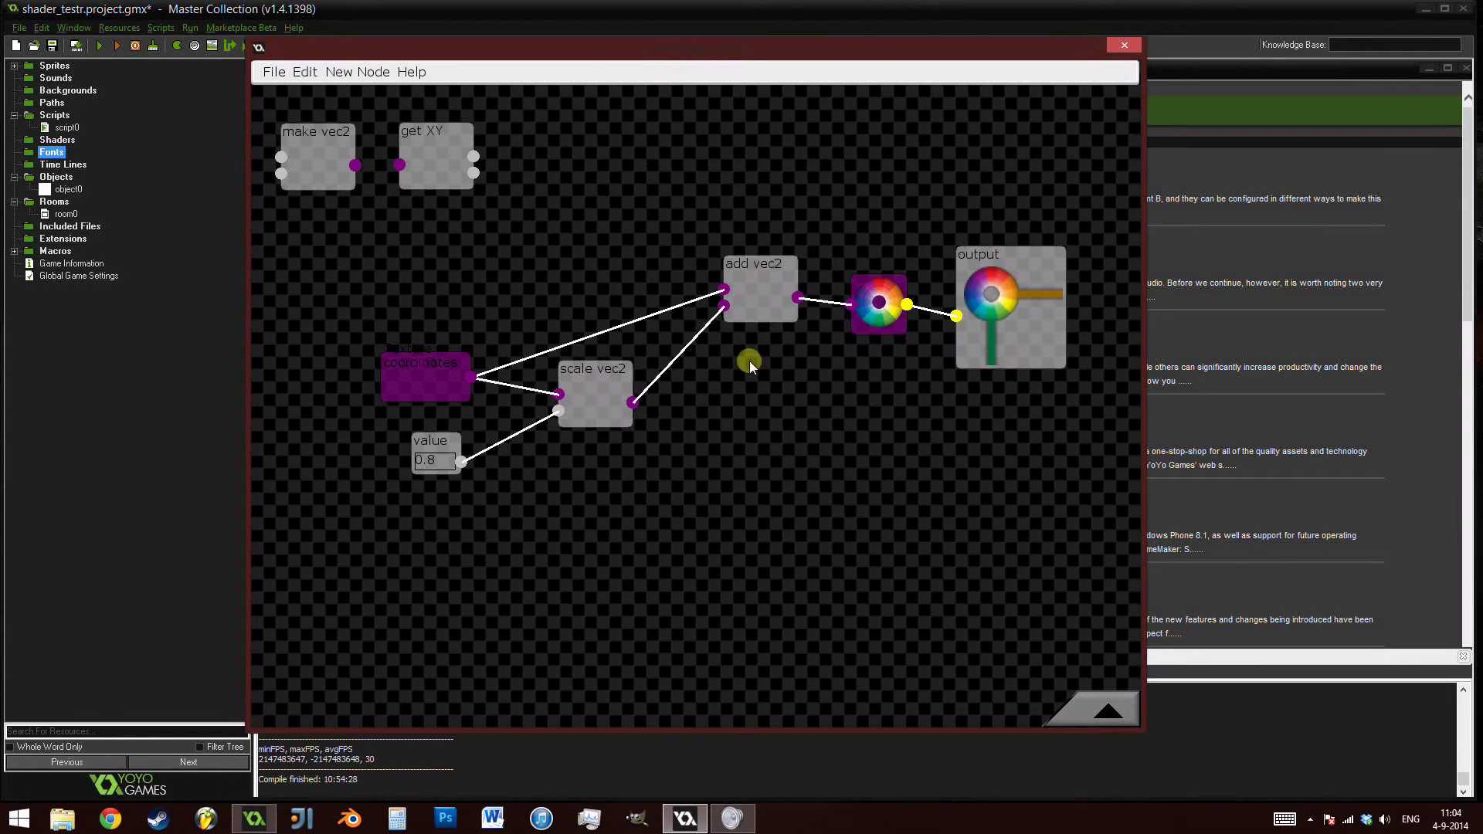
left_click_drag(767, 304, 698, 304)
left_click_drag(886, 298, 829, 272)
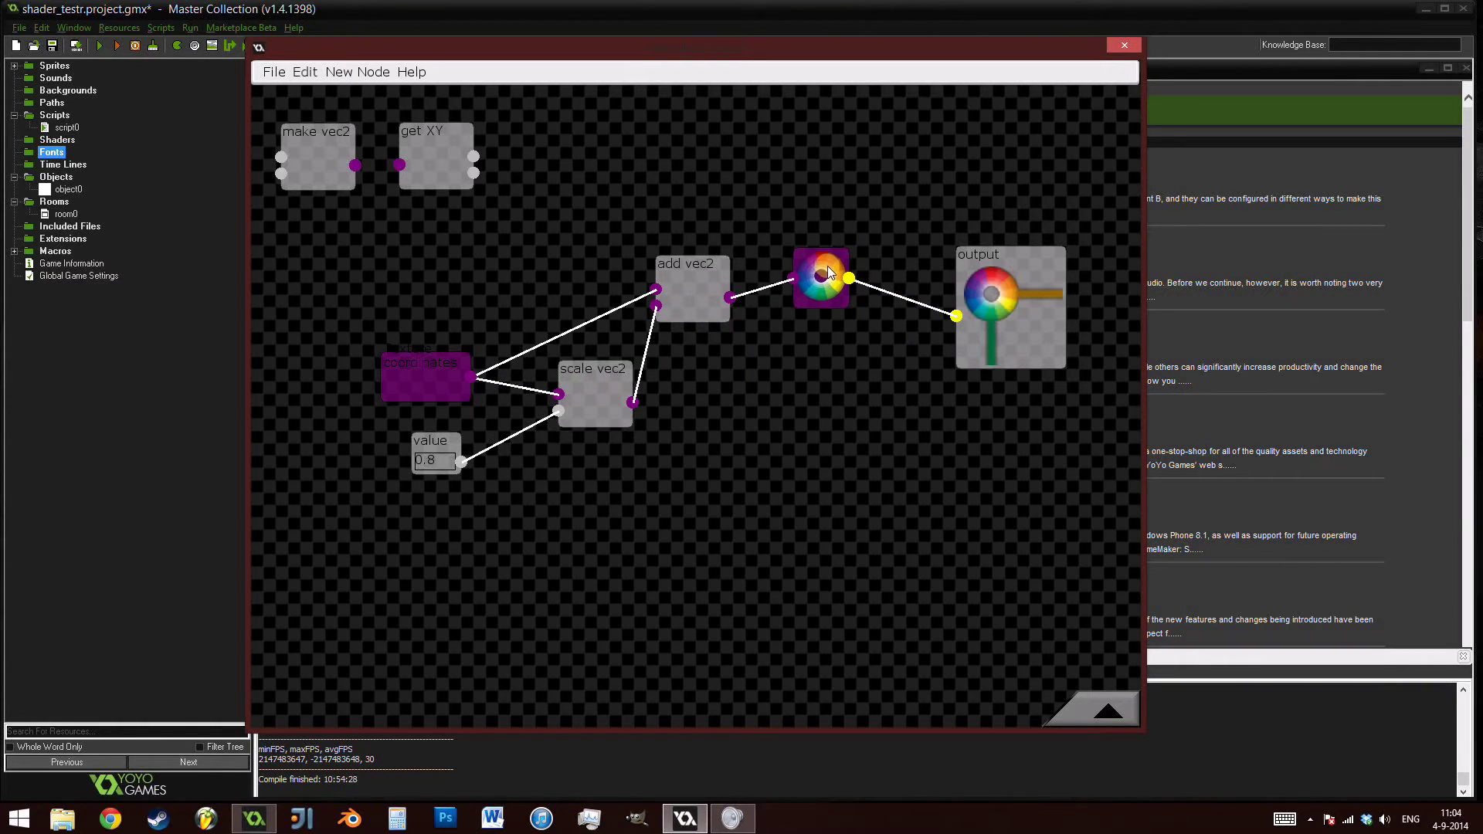
Start a new project and move the output node farther to the right of the color wheel node.
left_click(274, 71)
left_click(322, 114)
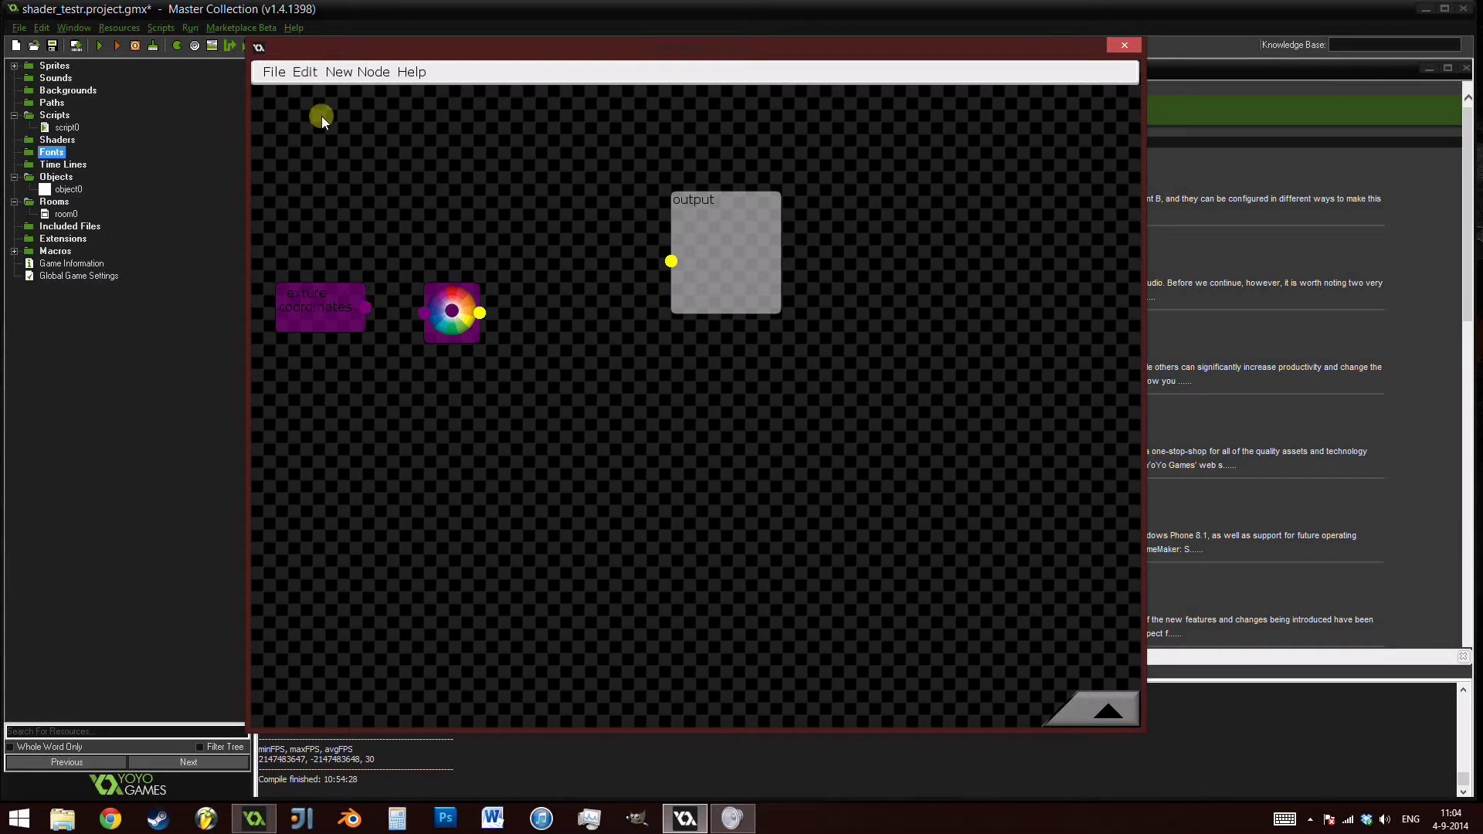
left_click_drag(717, 265, 911, 317)
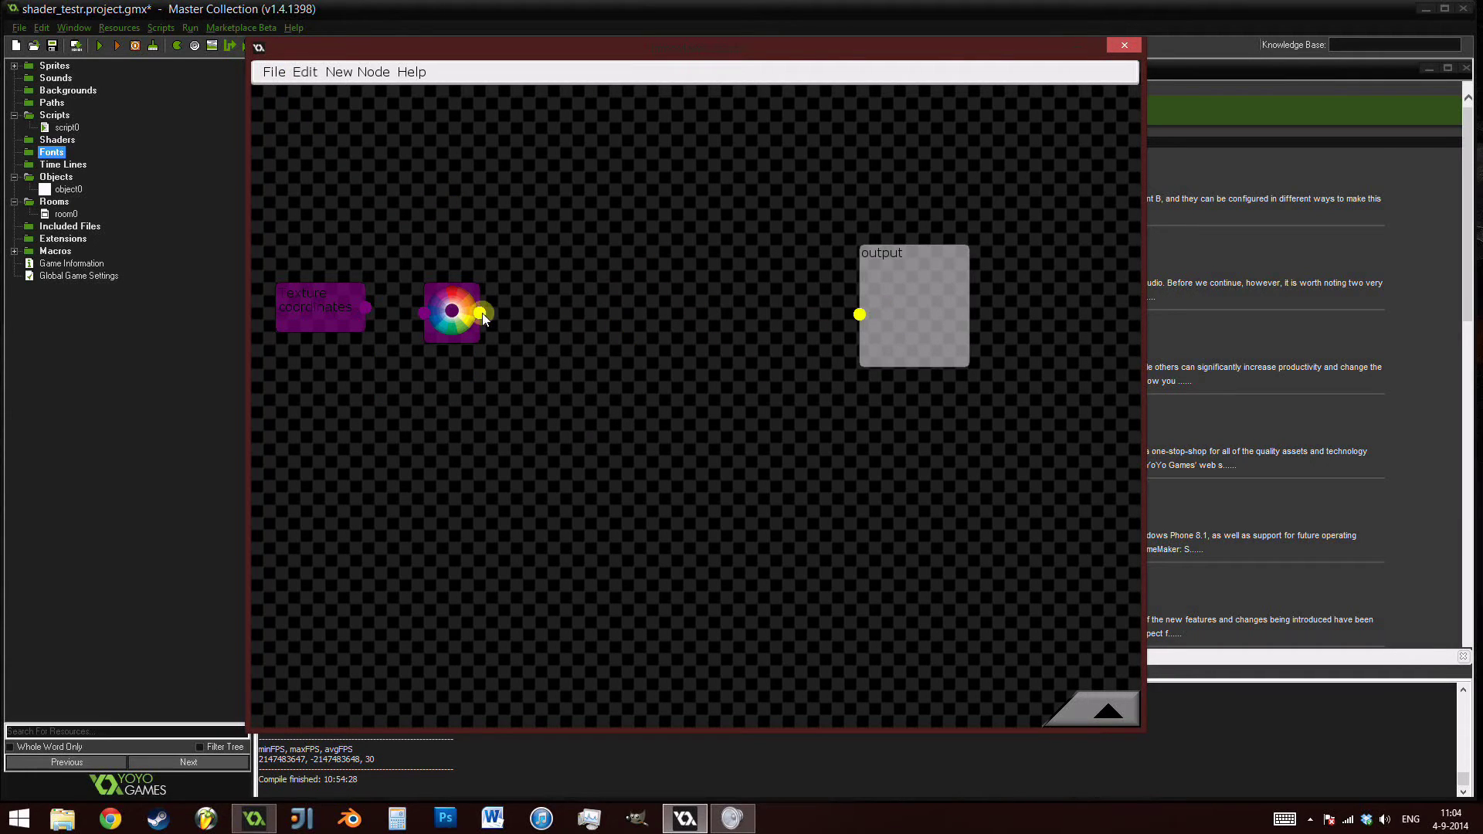
Move the color wheel node towards the middle, add a color in node above it, and connect the color node to the output node.
left_click_drag(455, 324, 650, 345)
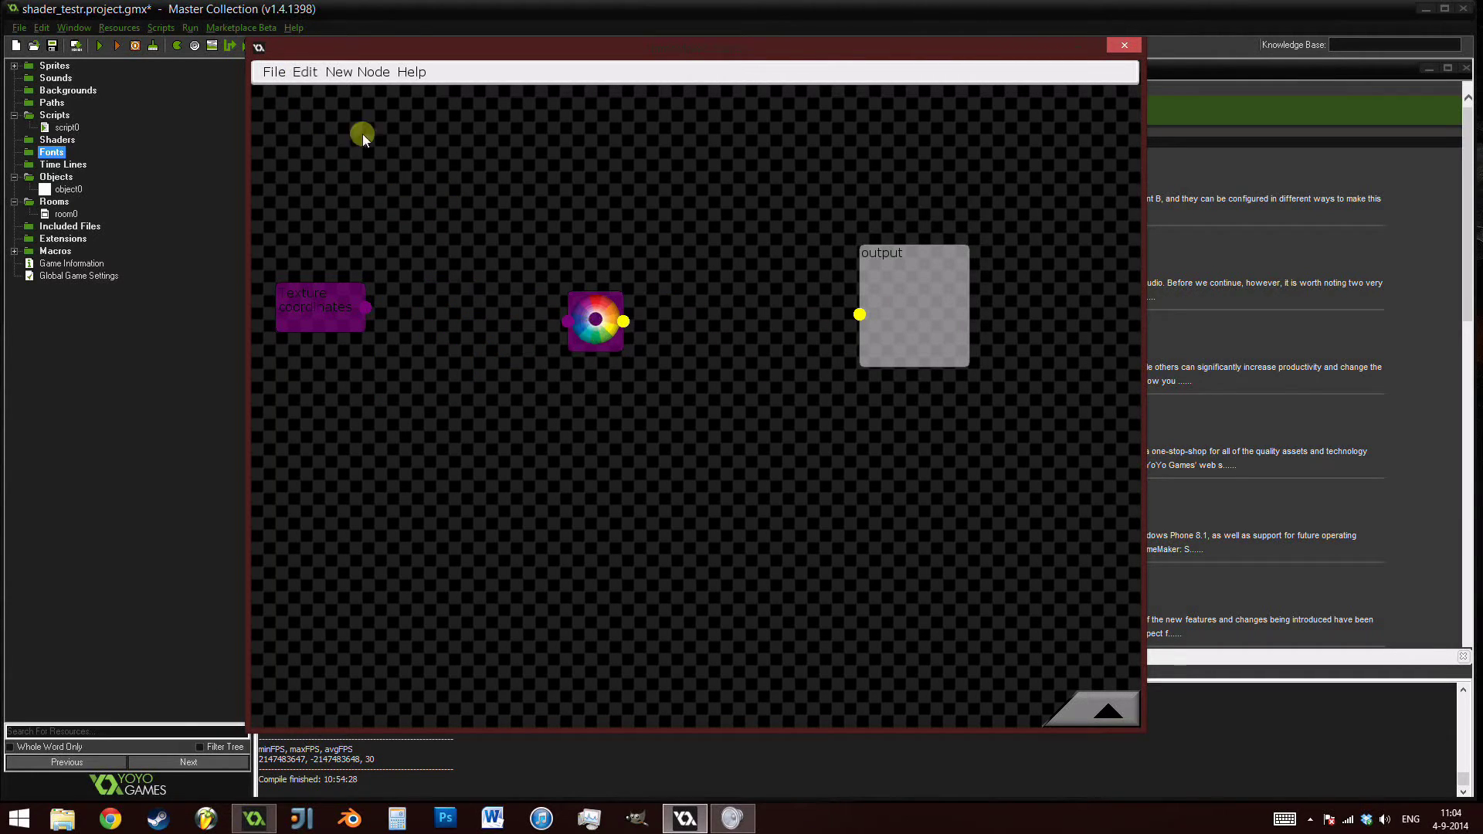
left_click(379, 74)
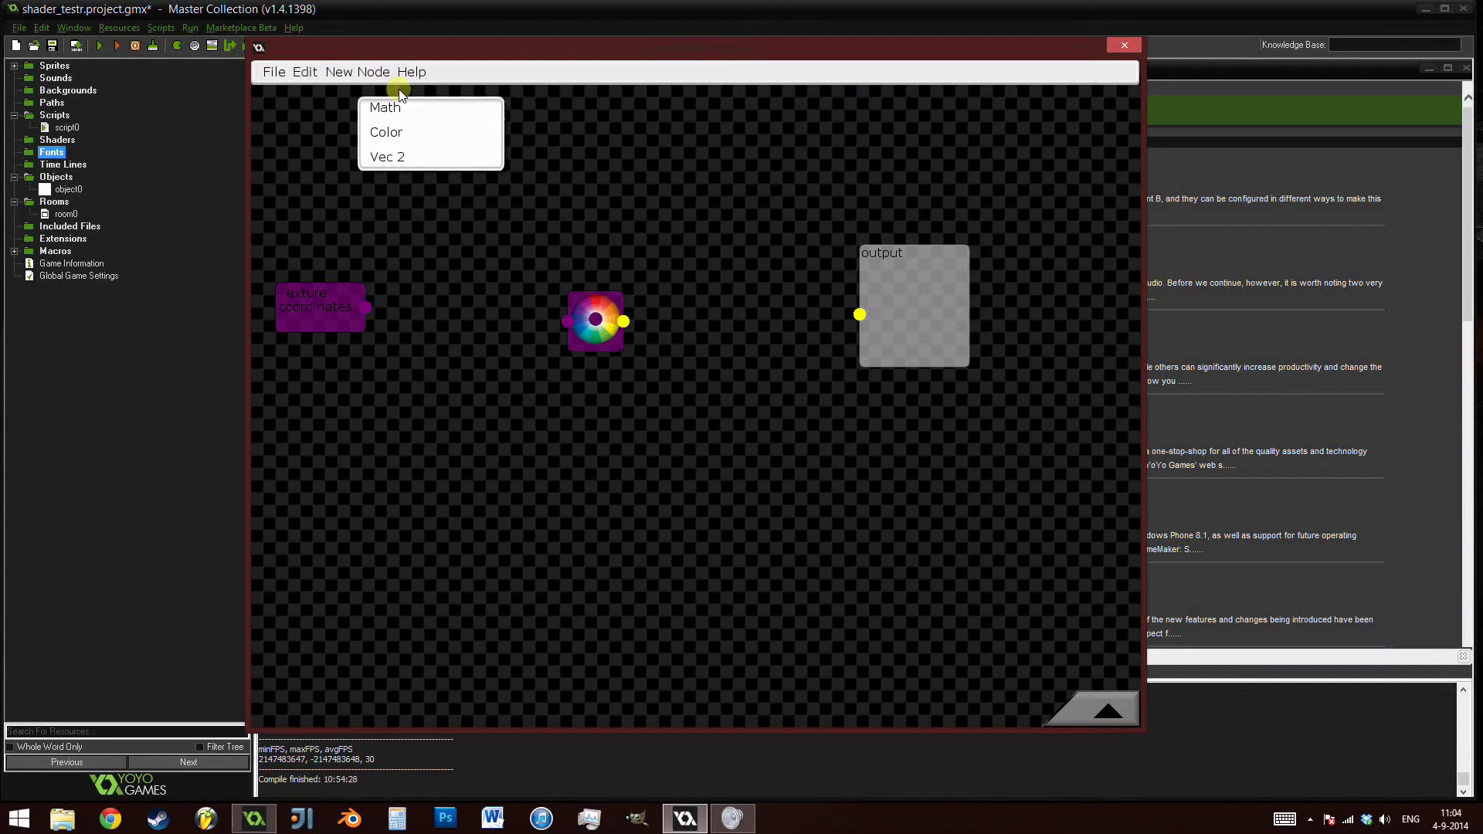
left_click(401, 133)
left_click(460, 146)
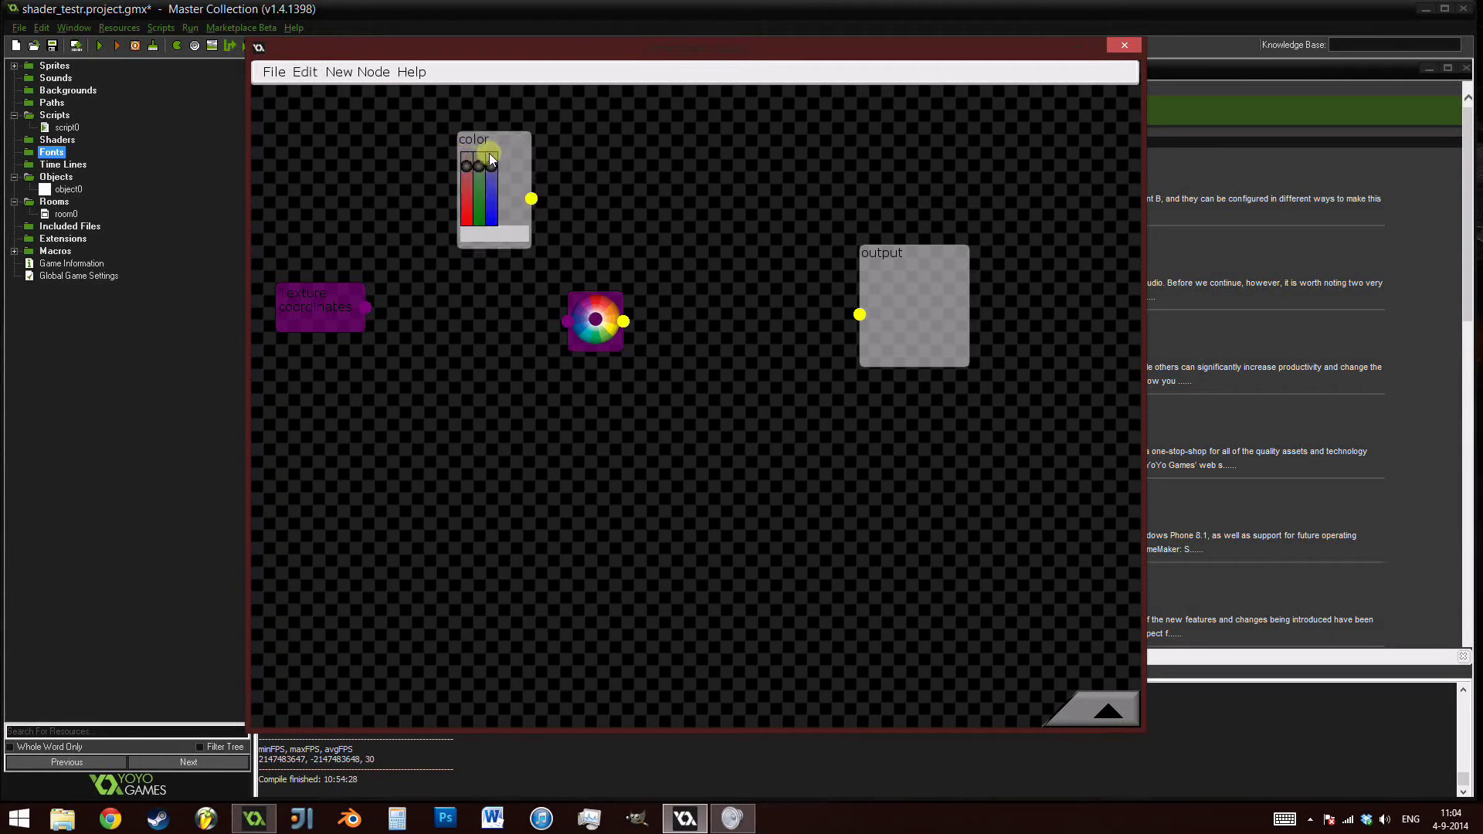
left_click_drag(489, 153, 572, 121)
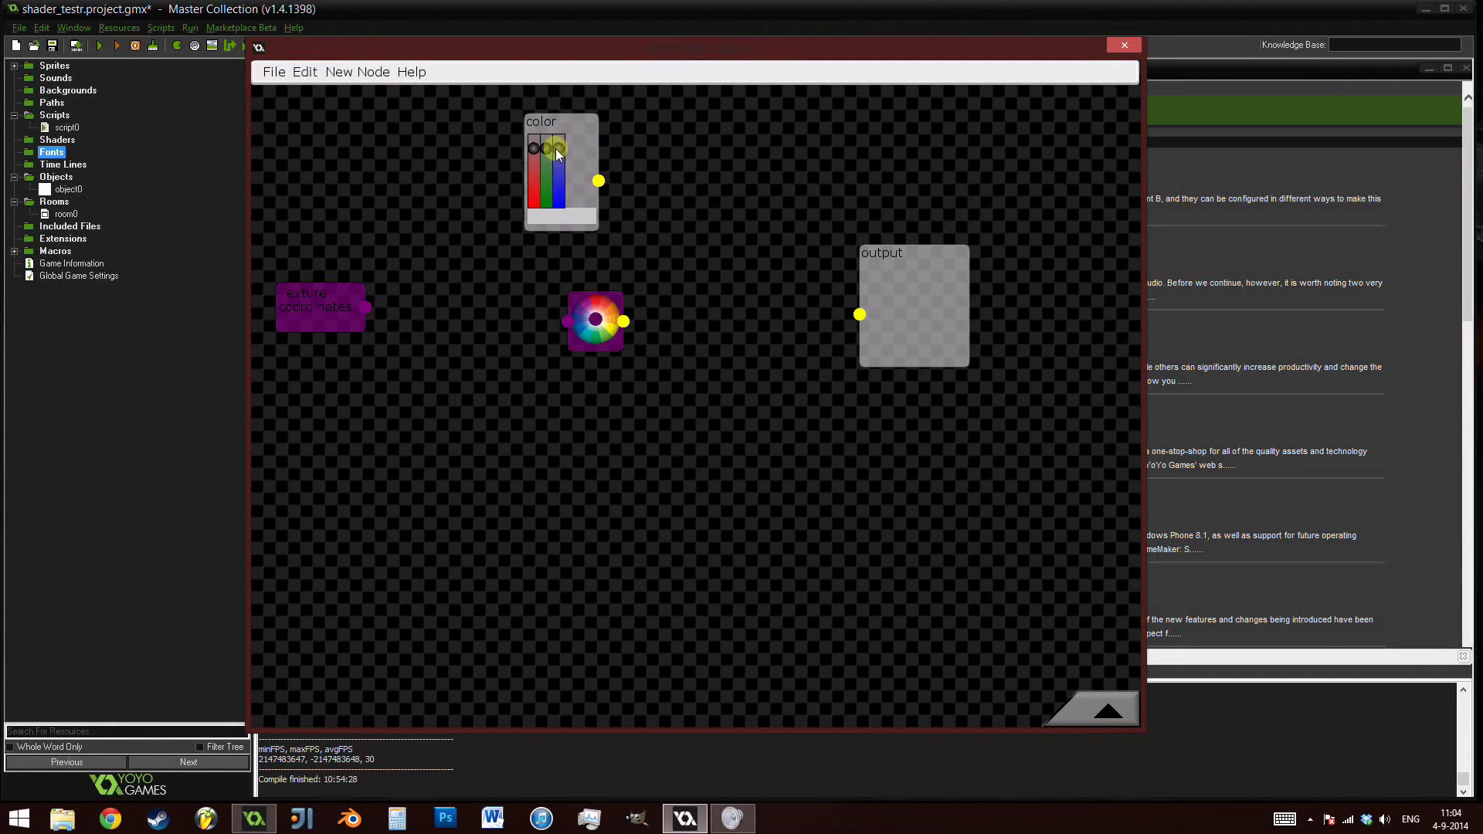
left_click_drag(599, 181, 856, 317)
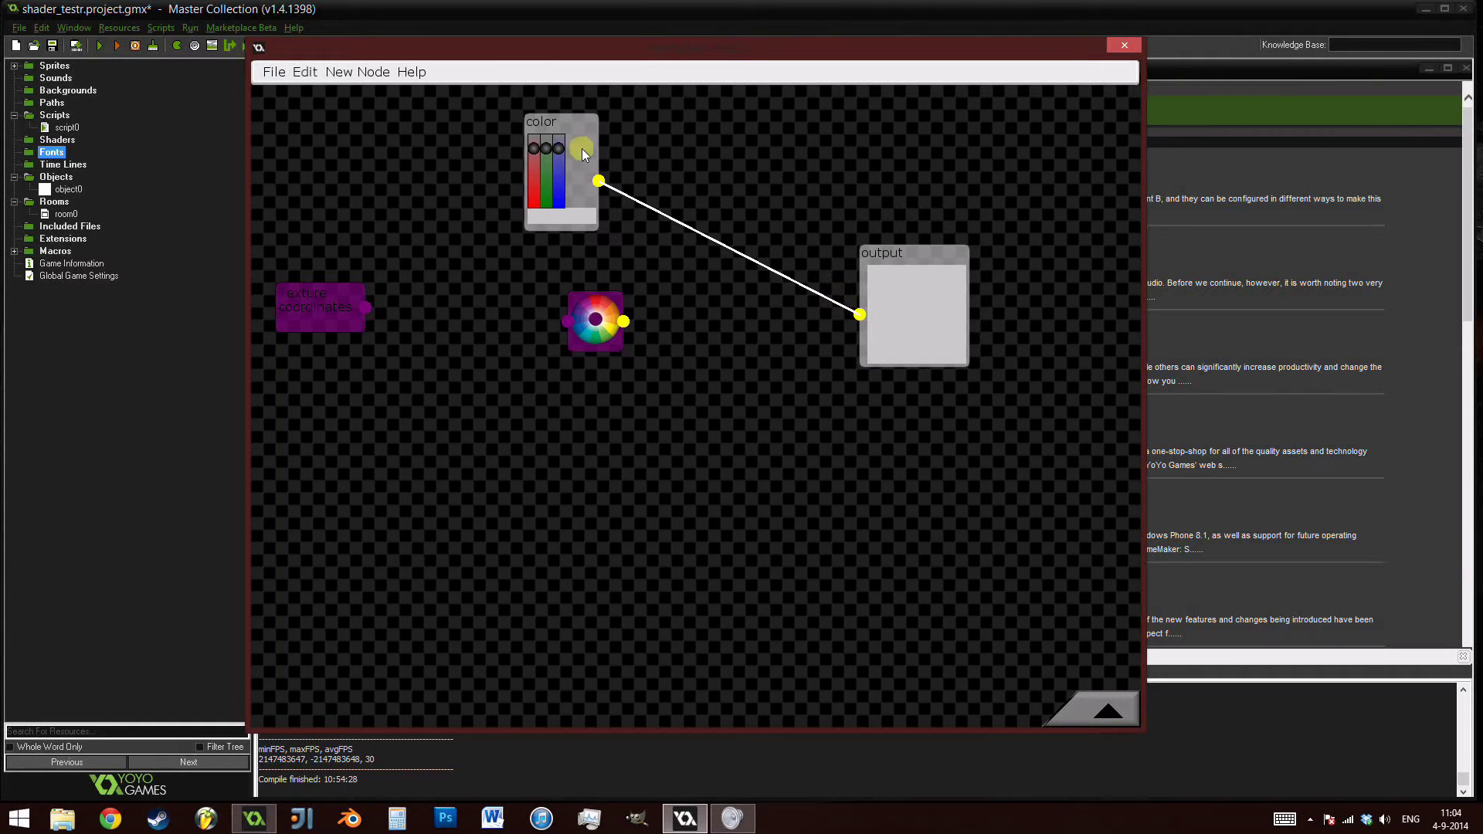
Adjust the color node's red, green and blue sliders to a muted grey-green and place the node above the texture coordinates node.
left_click_drag(558, 150, 568, 95)
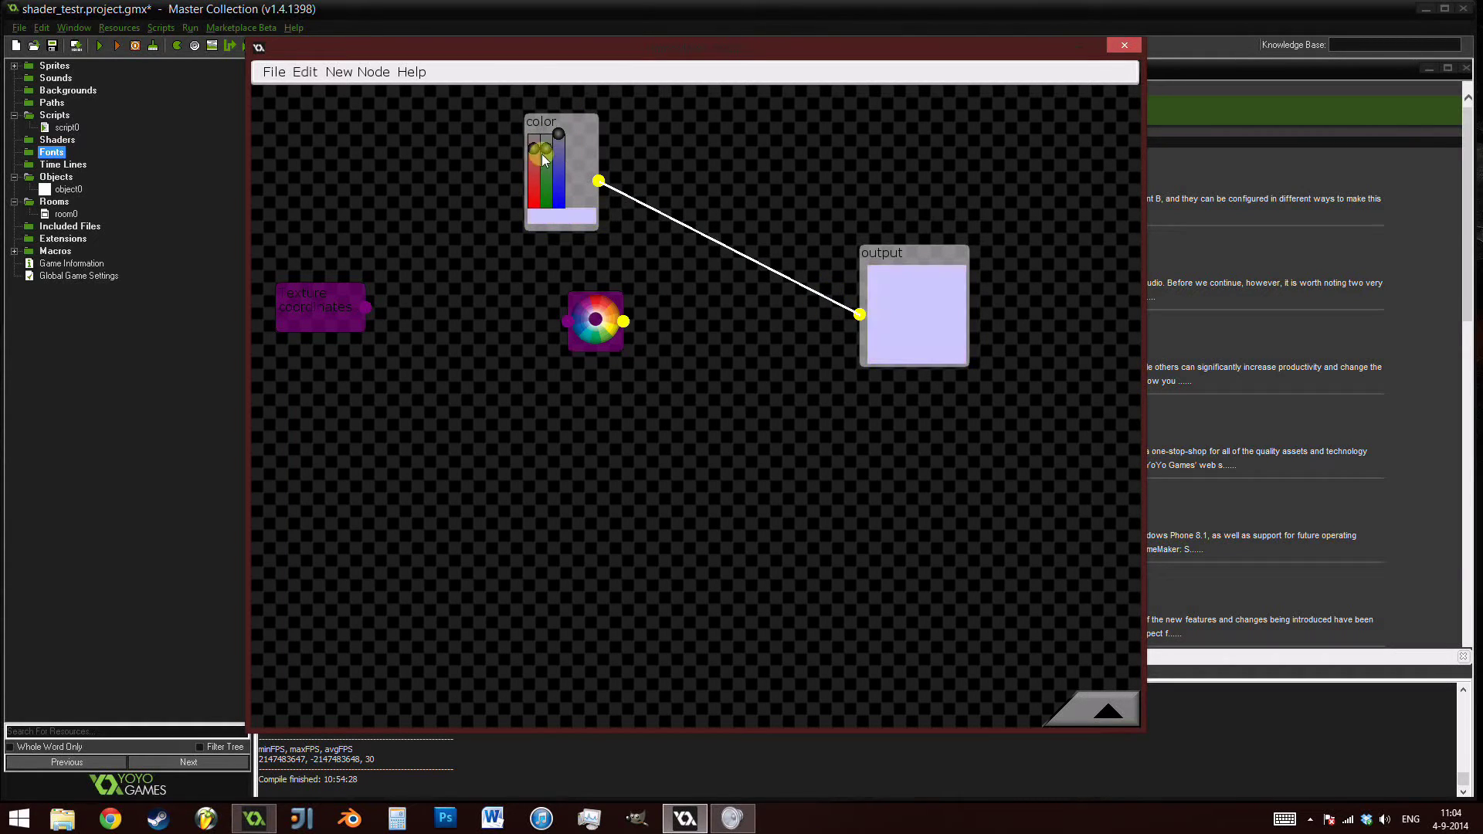
left_click_drag(541, 155, 396, 174)
left_click_drag(703, 201, 696, 279)
left_click_drag(405, 234, 360, 242)
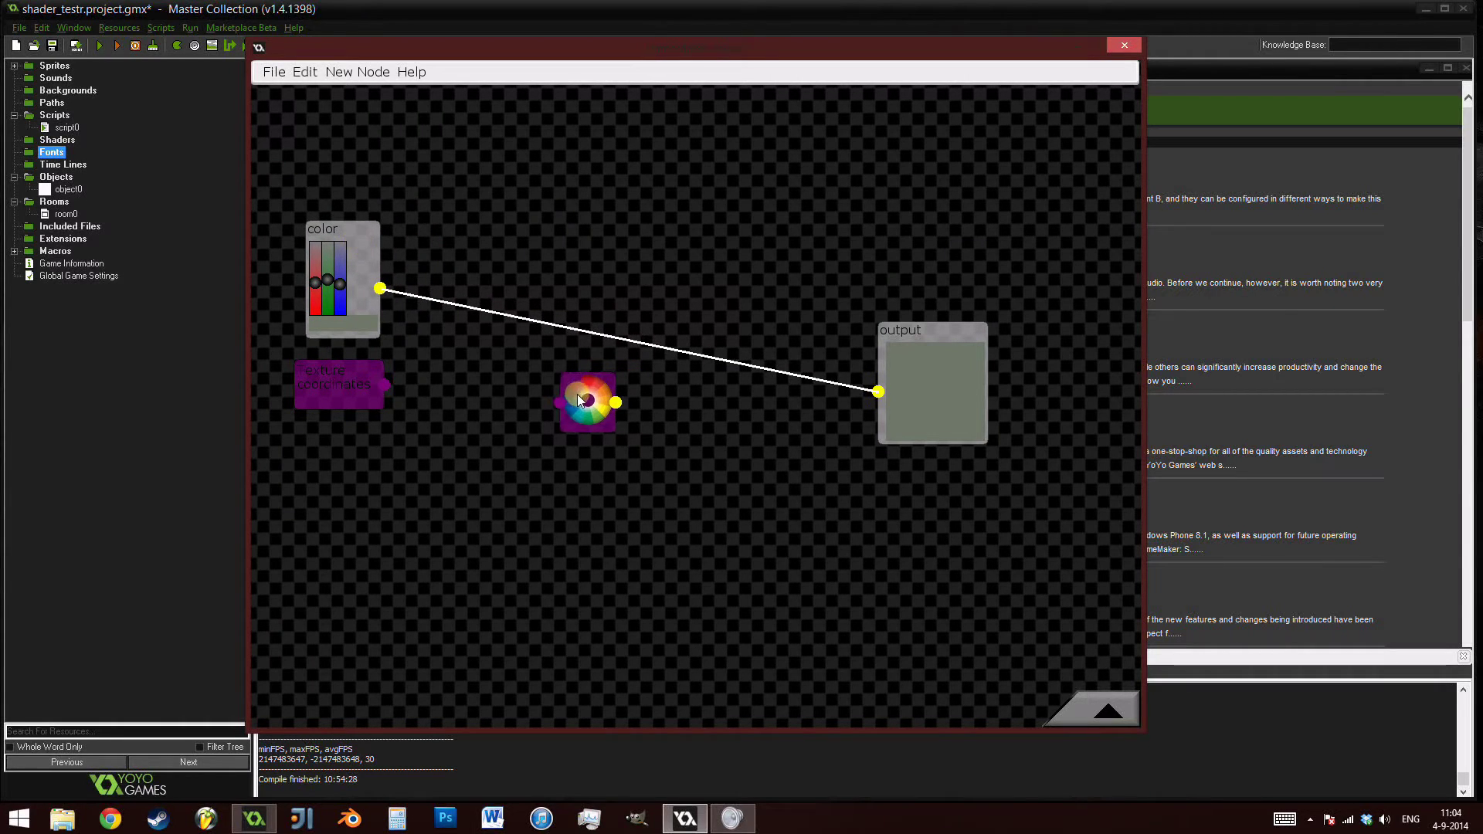
Duplicate the color wheel node below the original and feed the texture coordinates into the copy.
left_click_drag(364, 394, 394, 442)
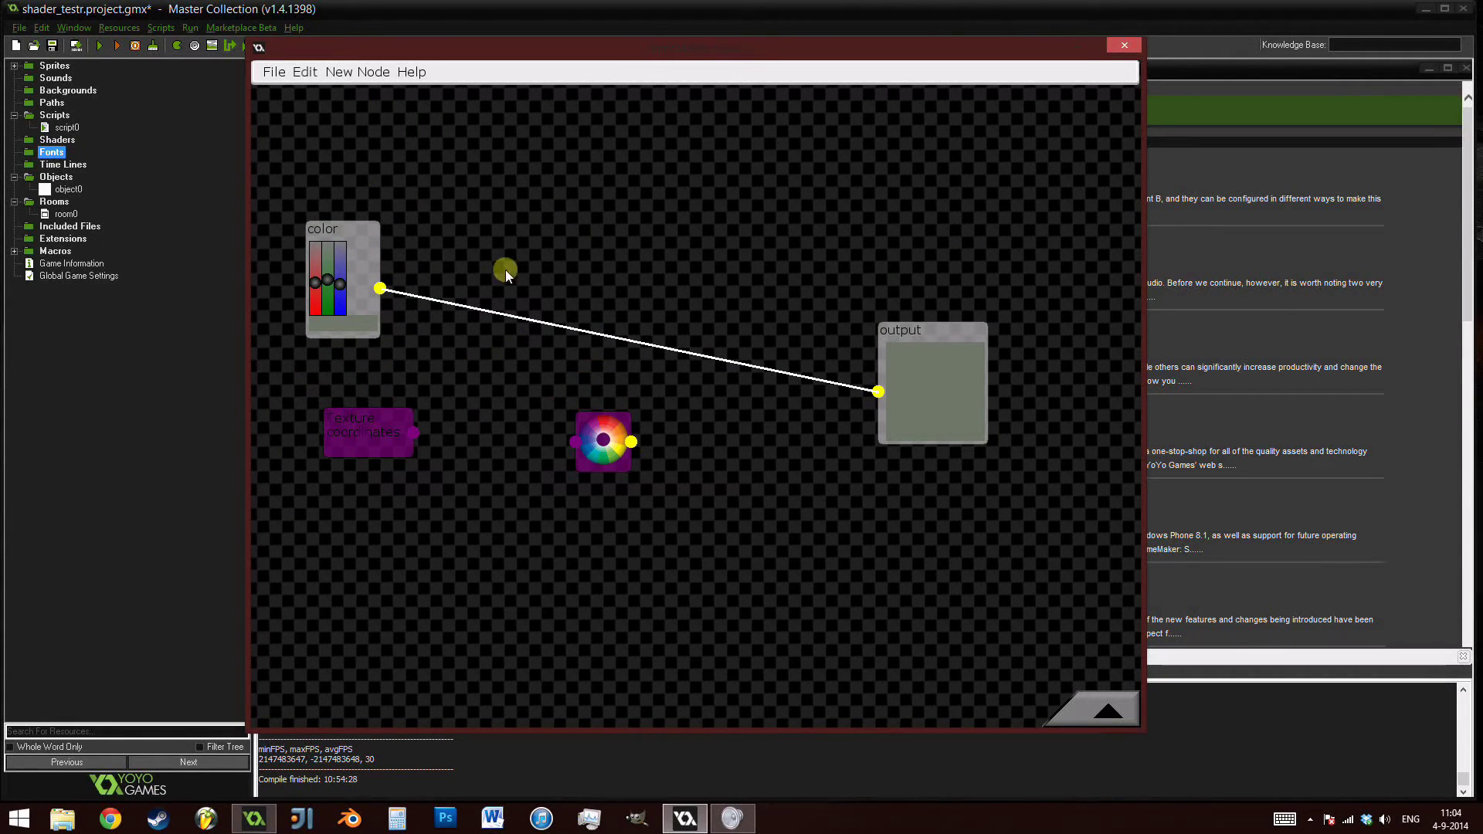
right_click(603, 423)
left_click(646, 456)
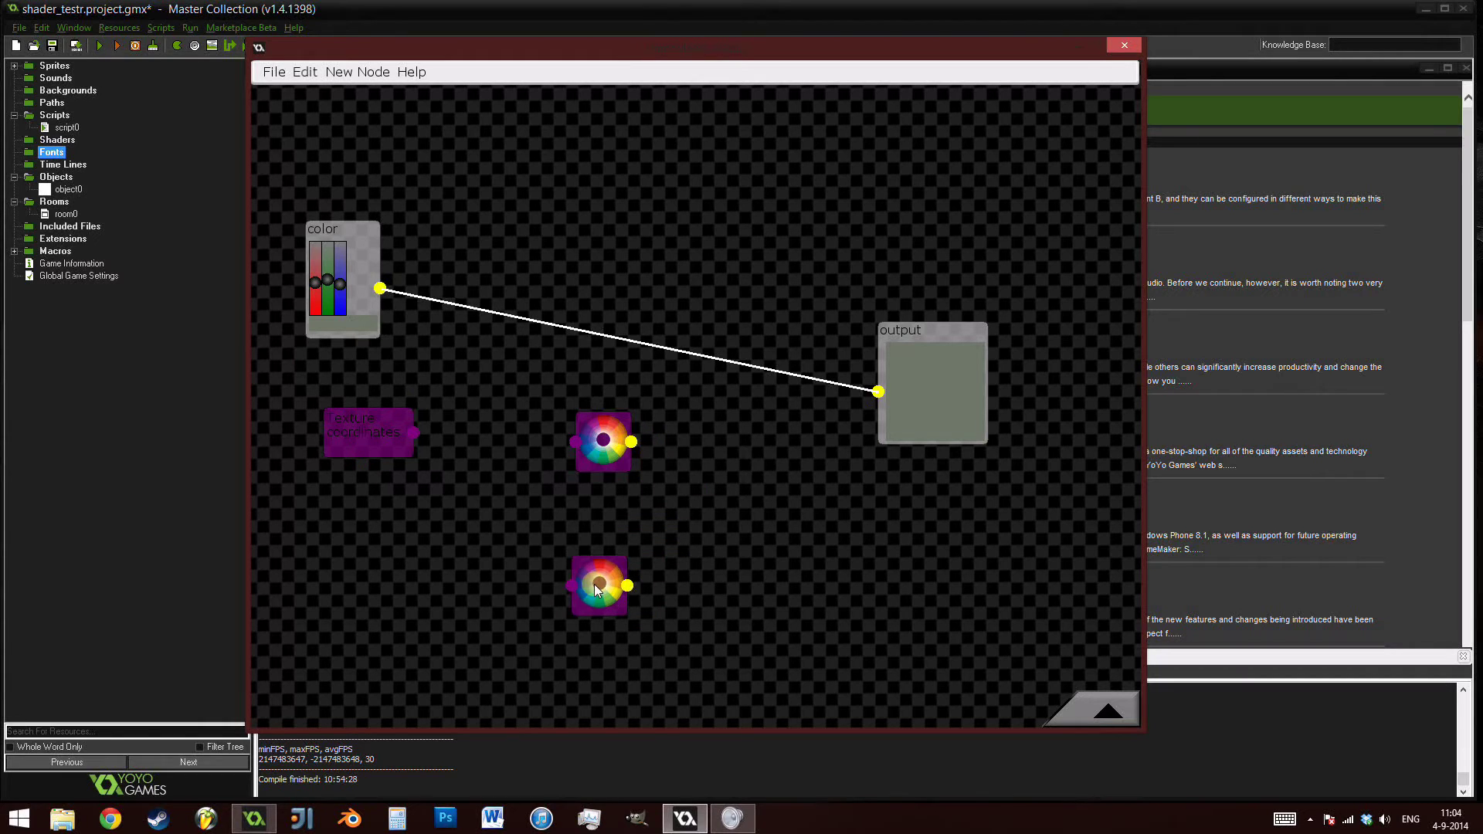
left_click_drag(595, 584, 589, 562)
left_click_drag(407, 425, 564, 567)
Add a Get RGB node and connect the lower color wheel node's output to it.
left_click(357, 72)
left_click(428, 136)
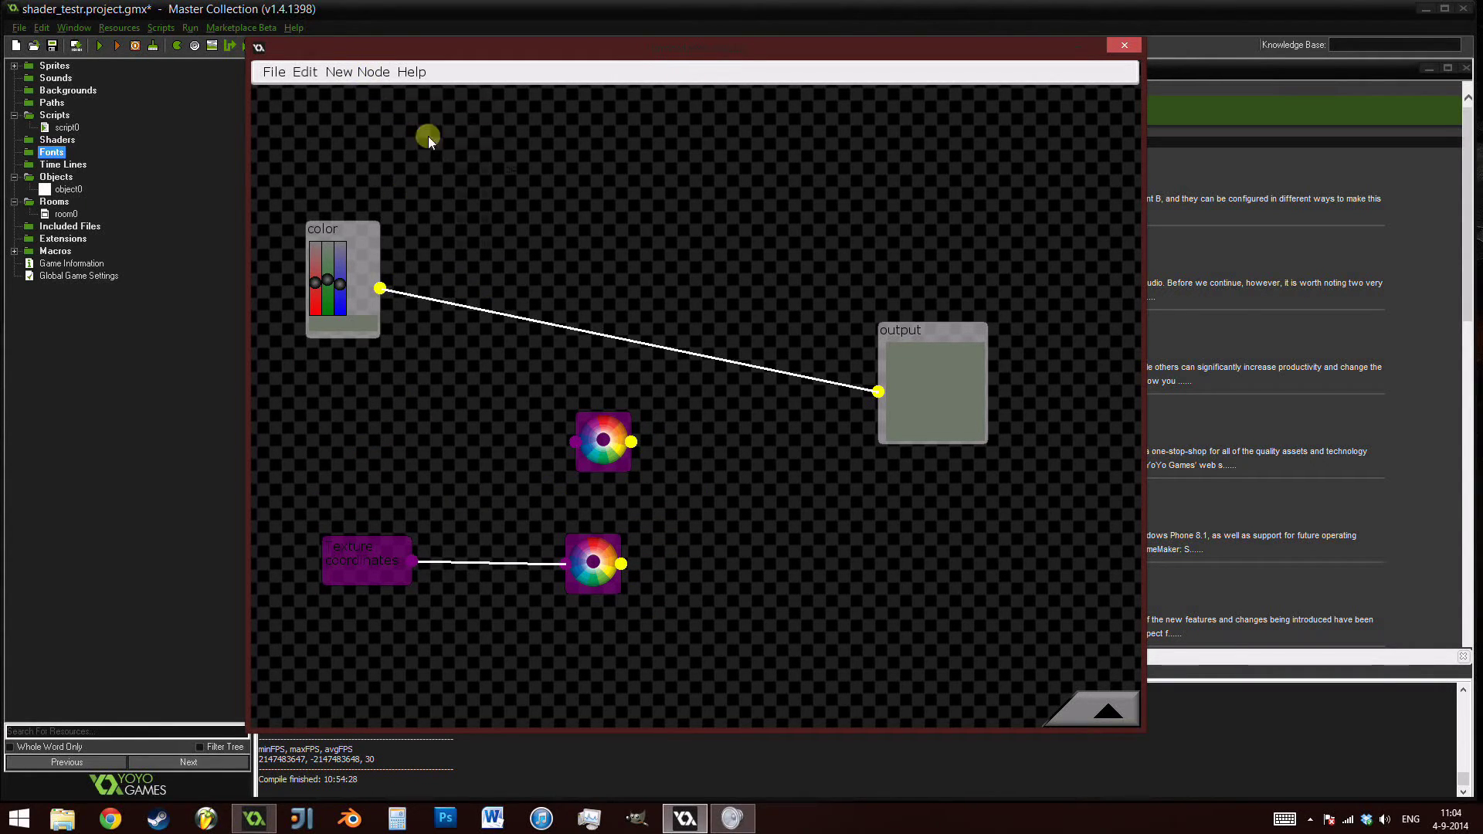
left_click(530, 198)
left_click_drag(569, 201, 511, 535)
middle_click_drag(808, 512, 780, 354)
Add a Vec2 make XY node and connect get rgb's first two outputs to its two inputs.
left_click(371, 83)
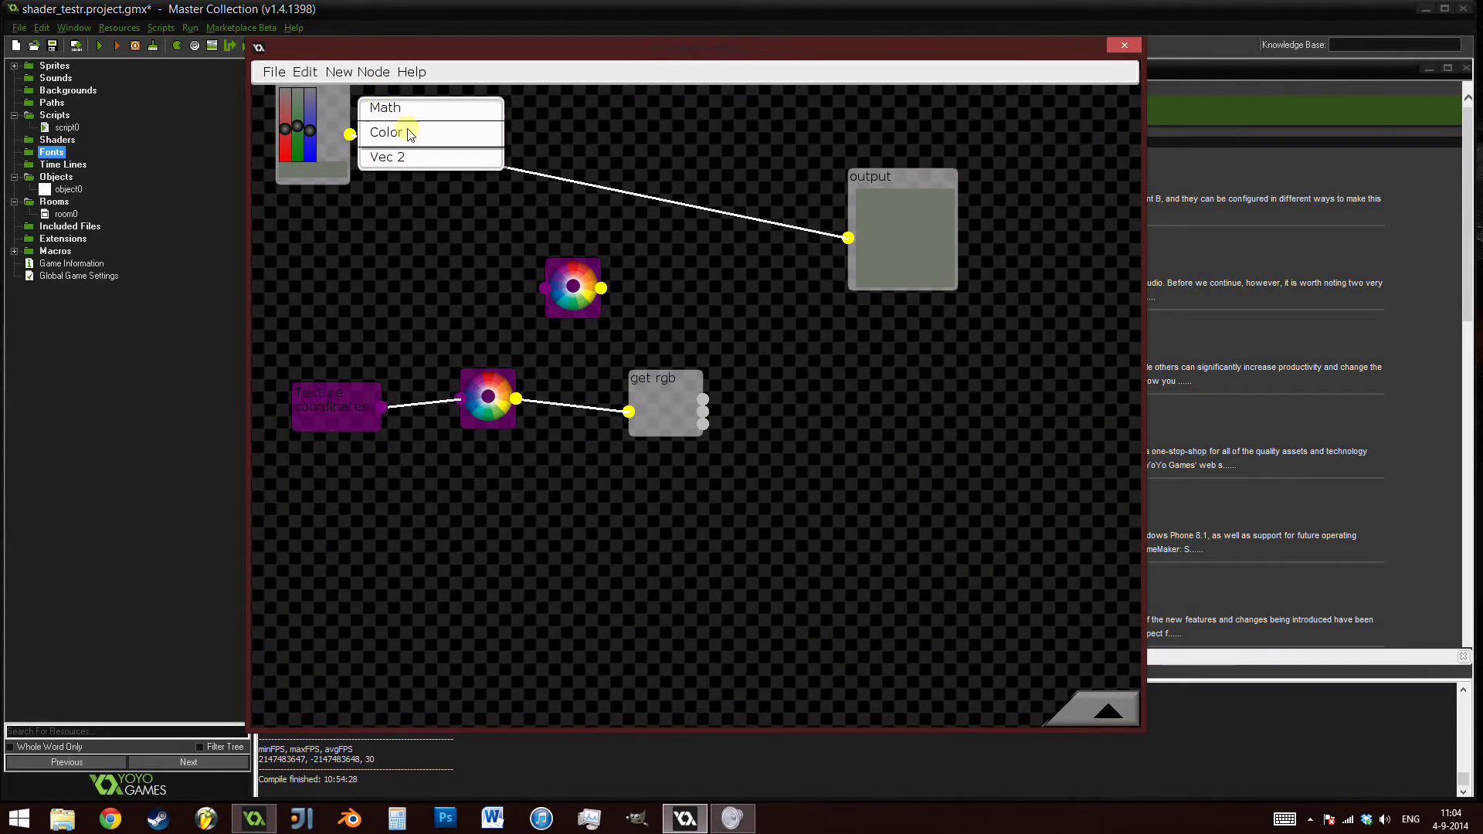
left_click(424, 155)
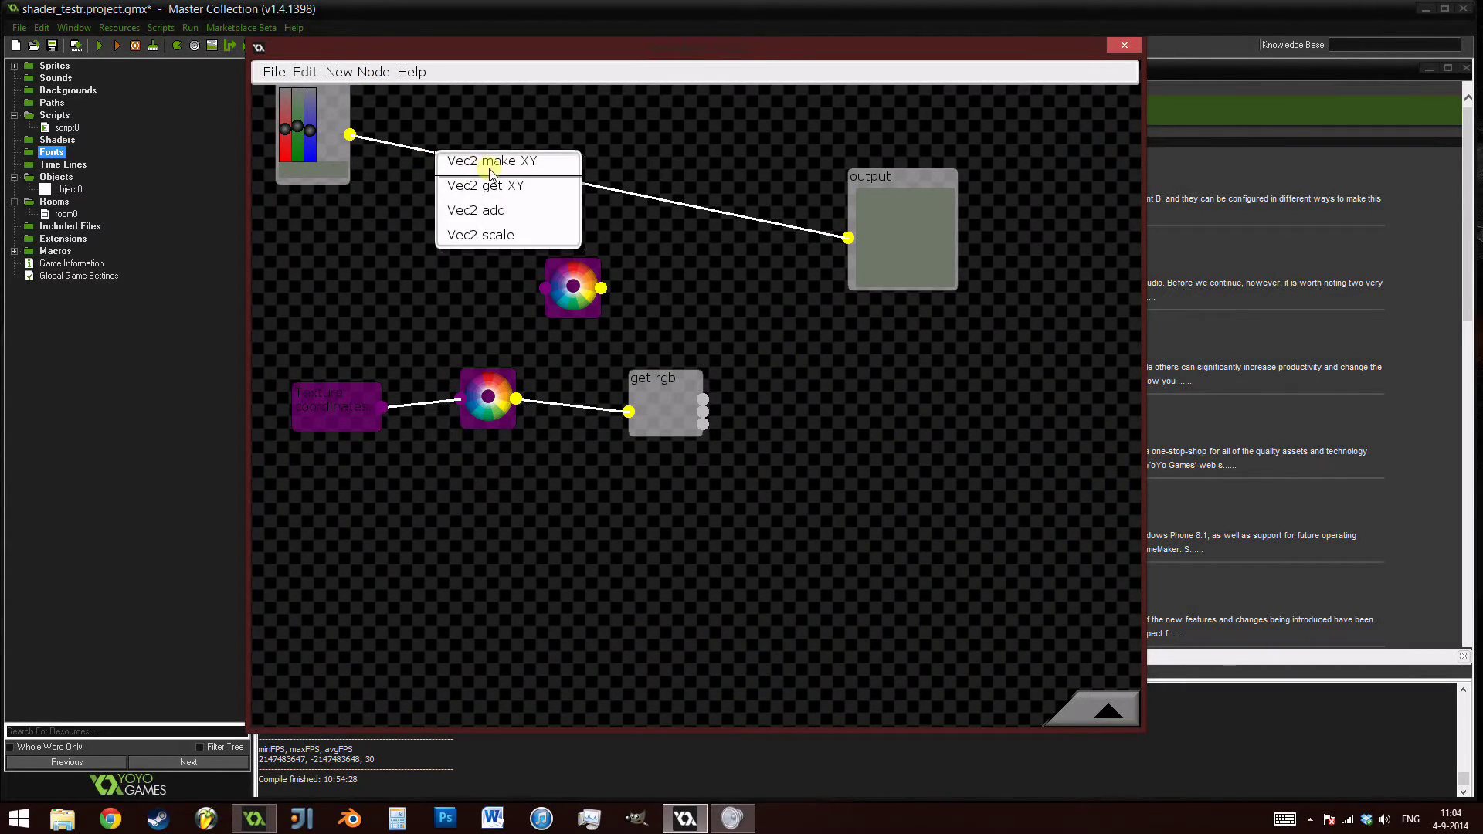
left_click(490, 154)
left_click_drag(766, 317, 765, 421)
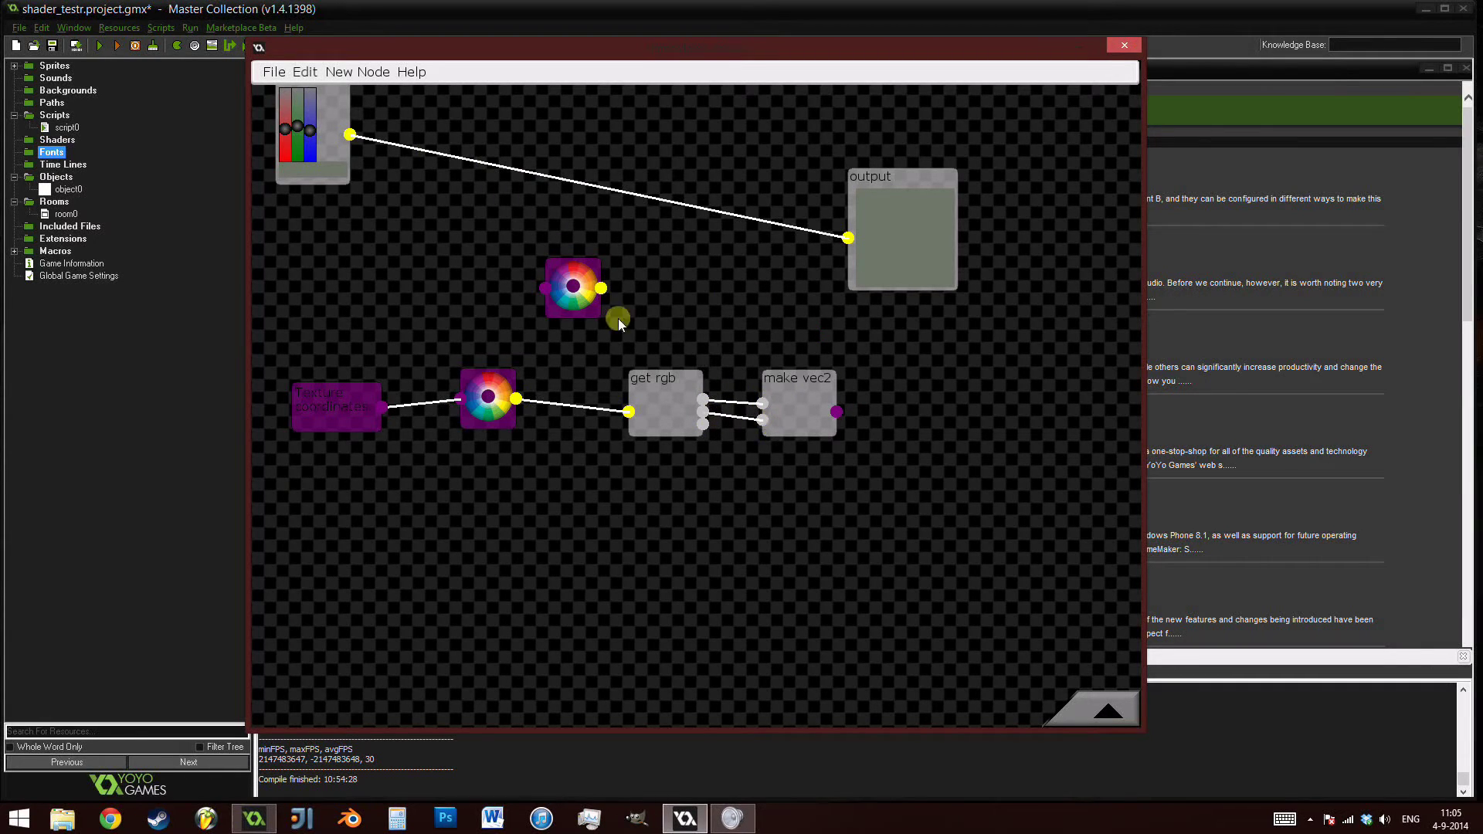
Feed the make vec2 result through the unused color wheel node into the output node, and space the chain out diagonally.
left_click_drag(551, 294, 984, 235)
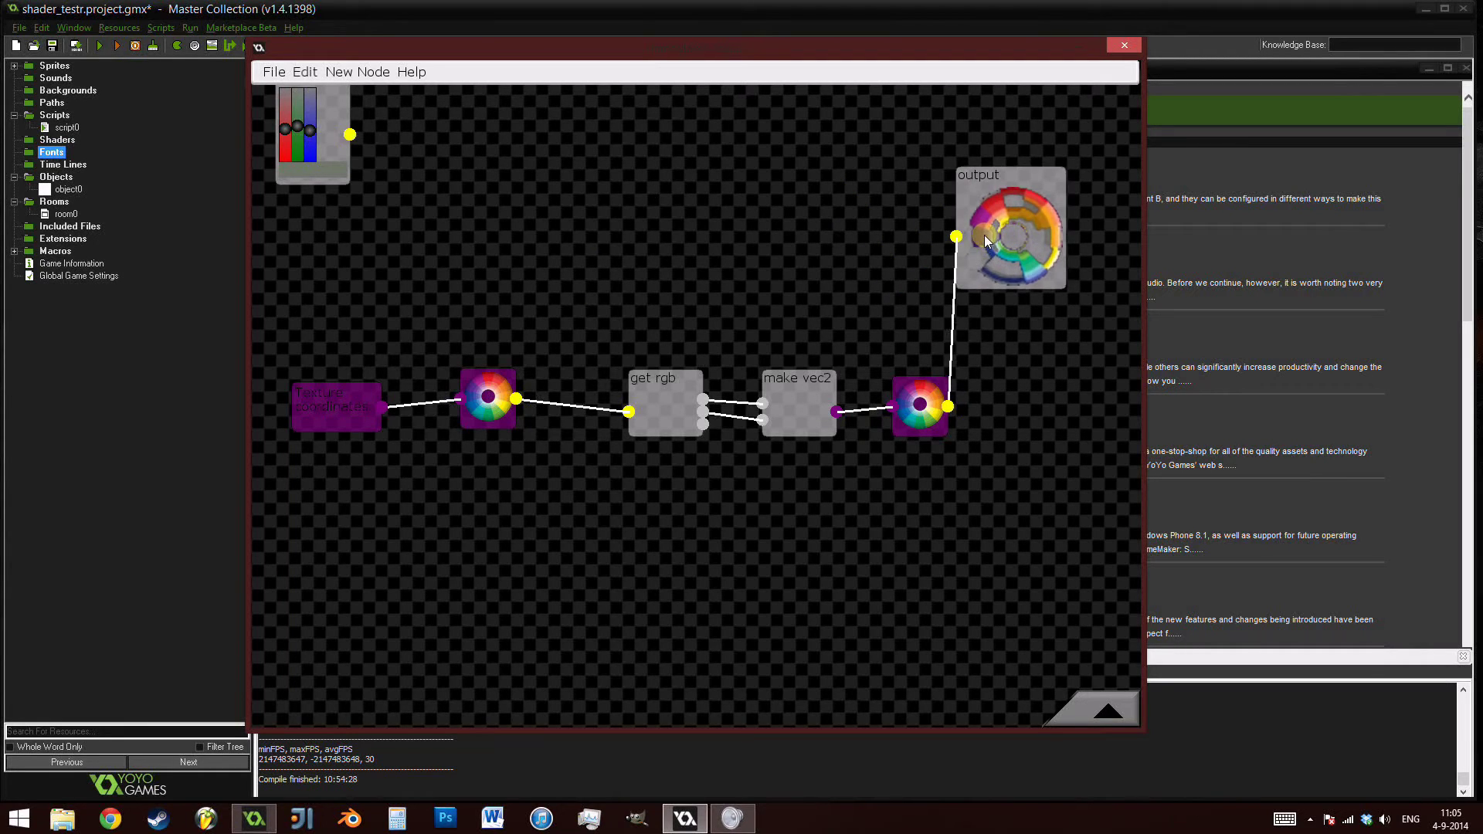
left_click_drag(927, 386, 916, 254)
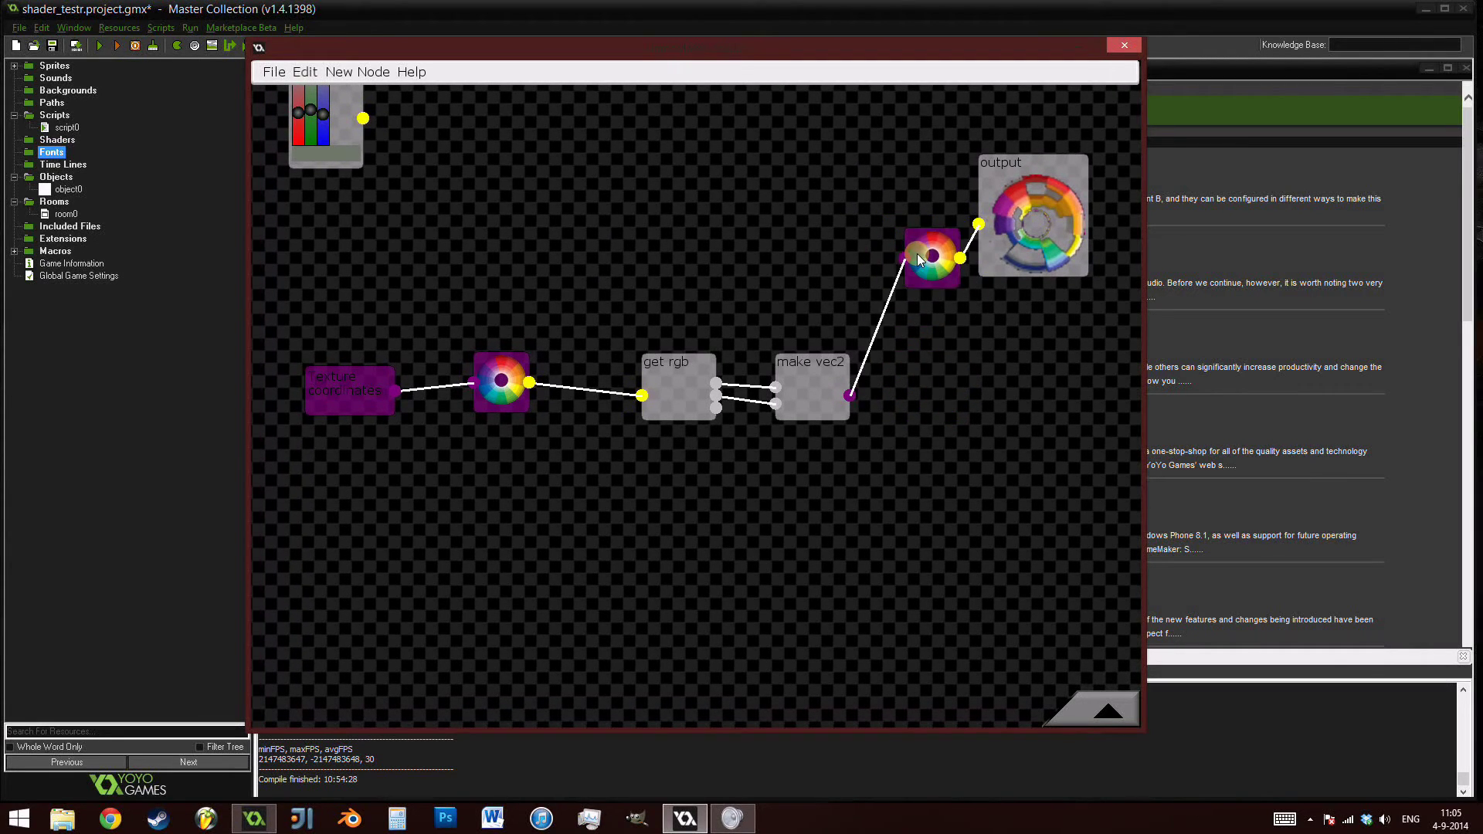
left_click_drag(816, 401, 816, 317)
left_click_drag(710, 396, 648, 323)
left_click_drag(1000, 253, 1033, 286)
left_click_drag(935, 263, 912, 286)
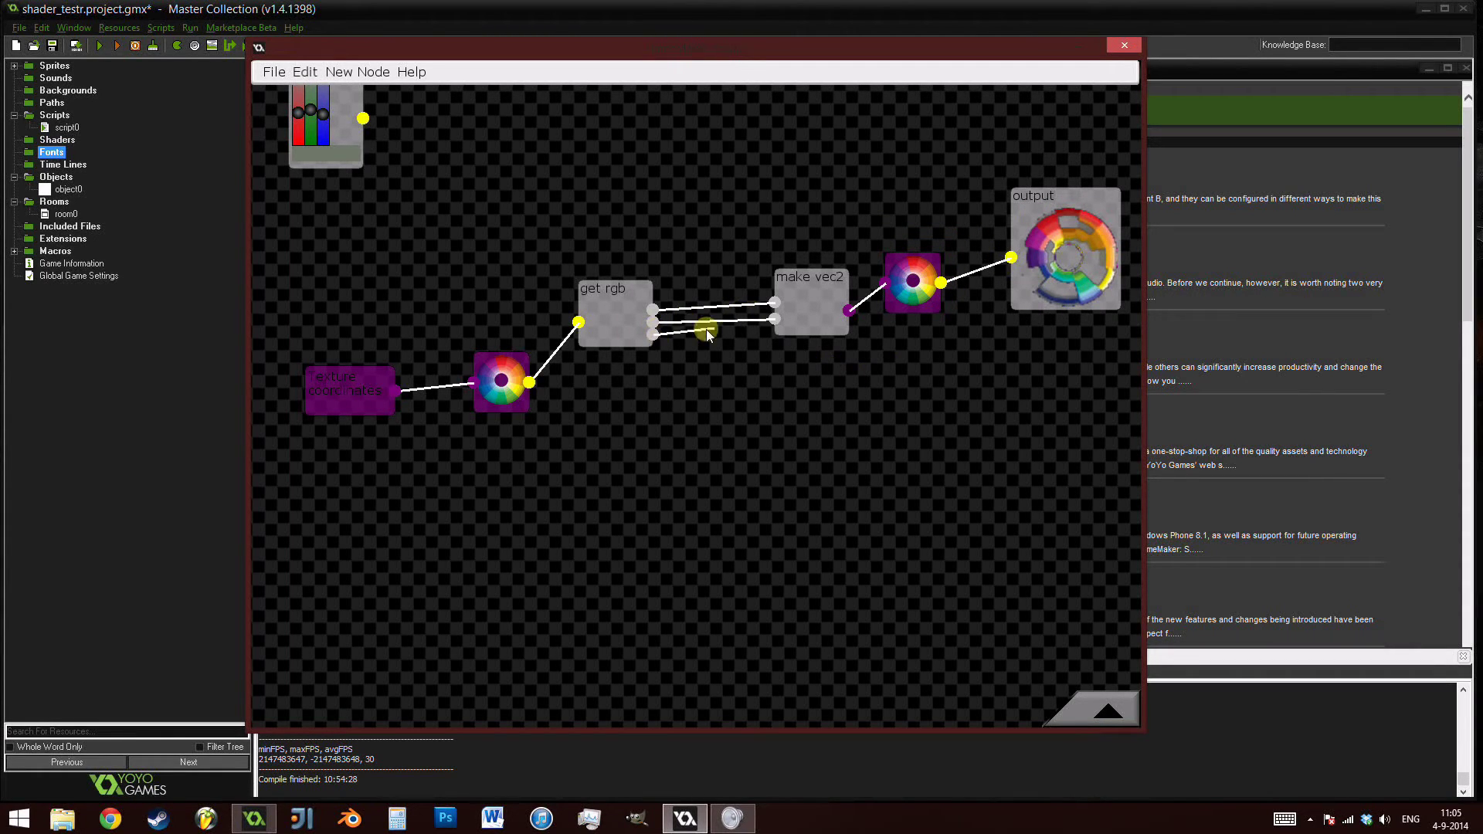
Connect get rgb's third output to make vec2's second input, and line the first color wheel and texture coordinates nodes up with get rgb.
left_click_drag(706, 329, 773, 317)
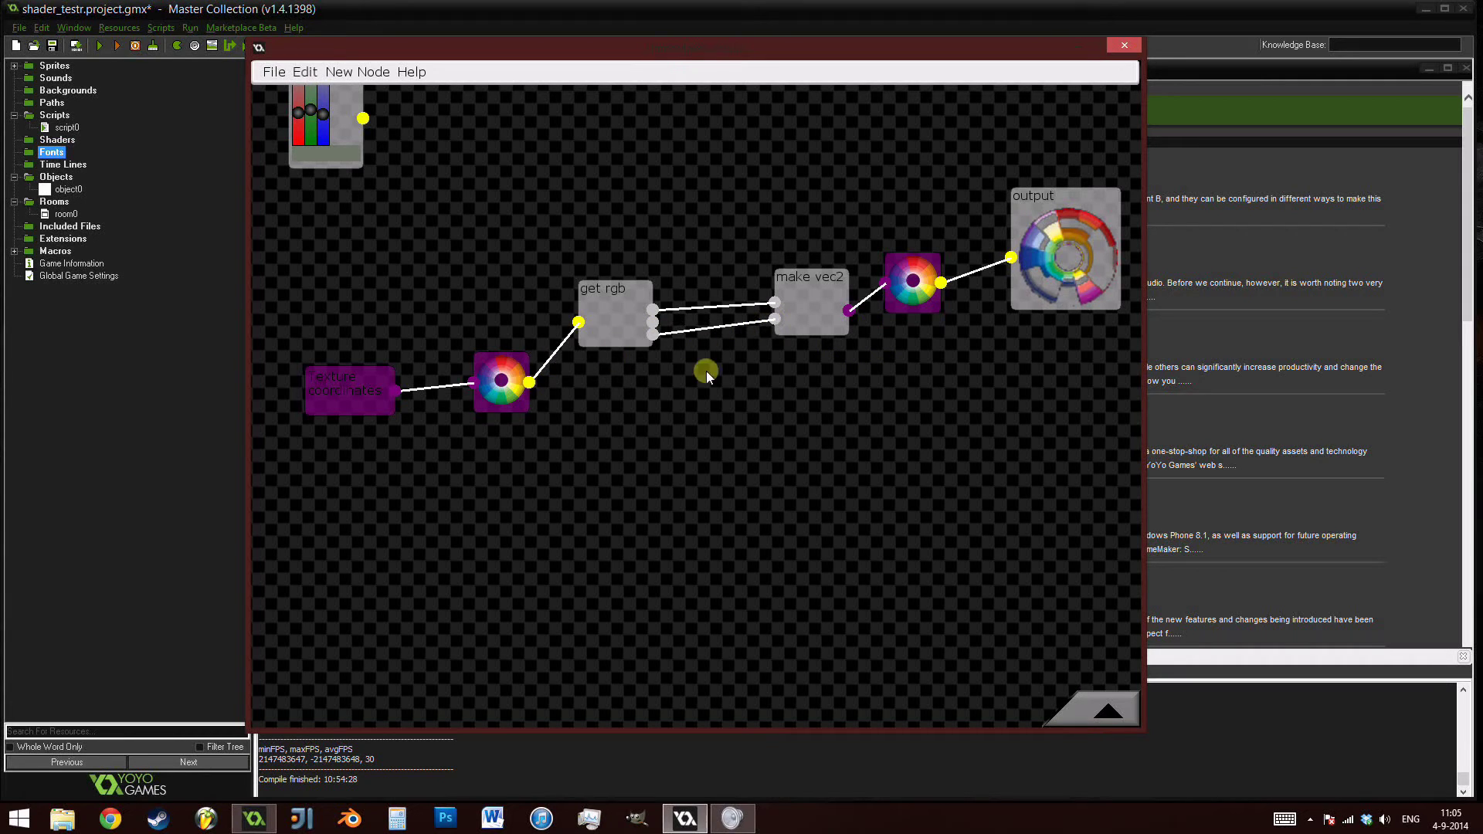
left_click_drag(506, 395, 496, 338)
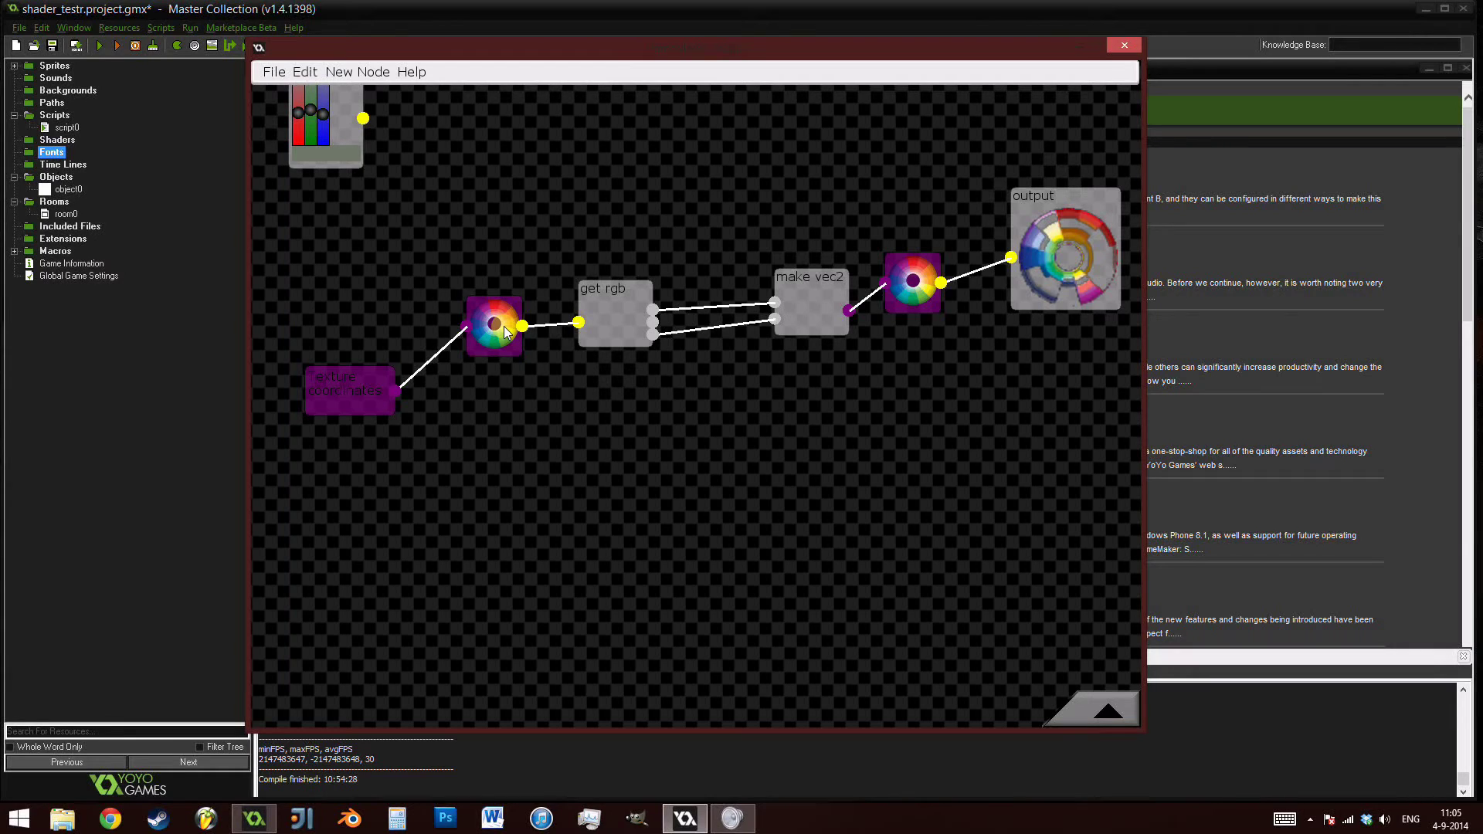
left_click_drag(353, 392, 355, 332)
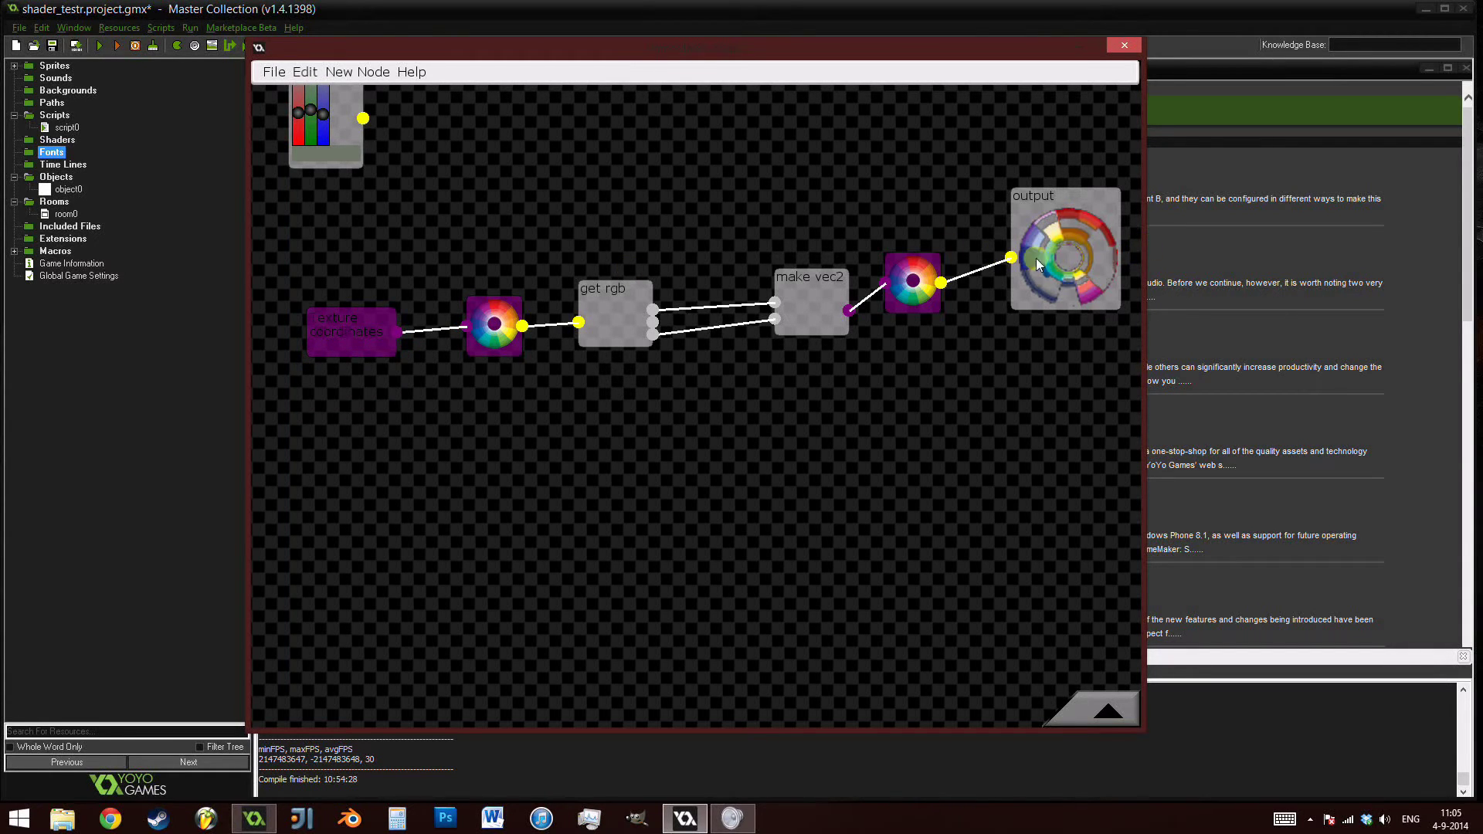
left_click_drag(356, 323, 333, 309)
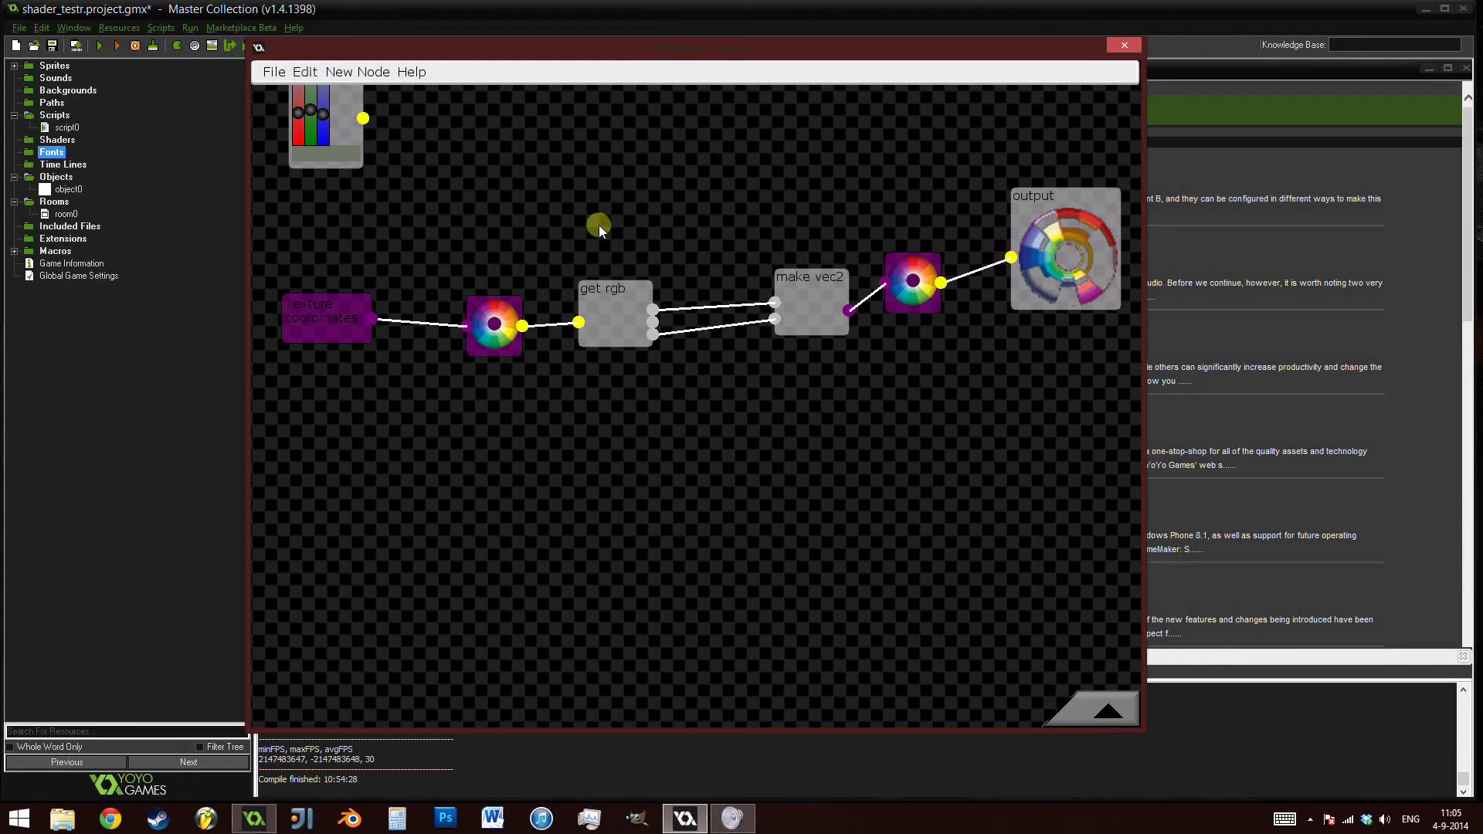
Tidy the node chain by shifting the first color wheel, get rgb and make vec2 nodes closer together and raising the output node.
left_click_drag(652, 164, 647, 281)
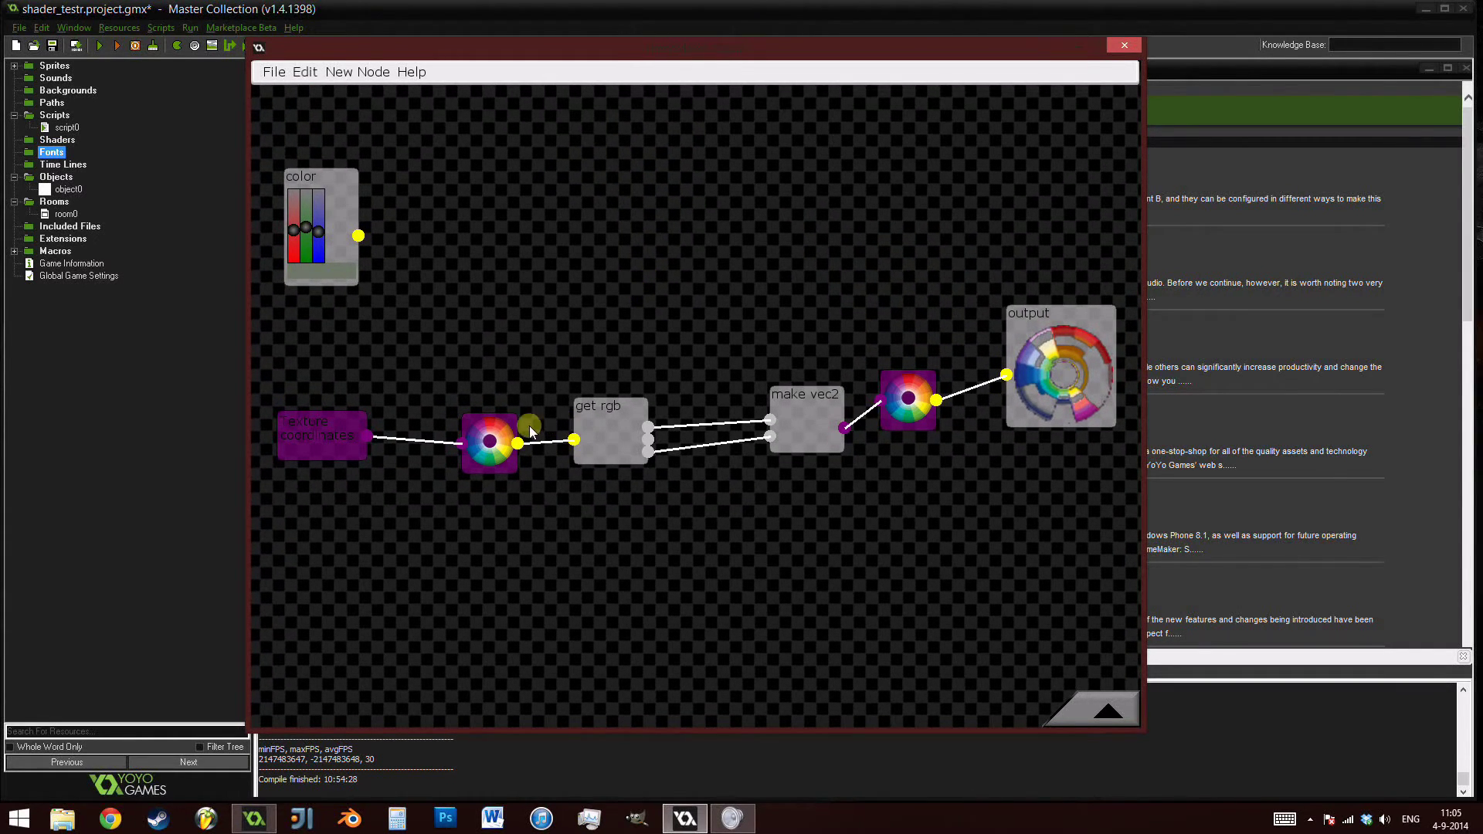
left_click_drag(481, 451, 474, 445)
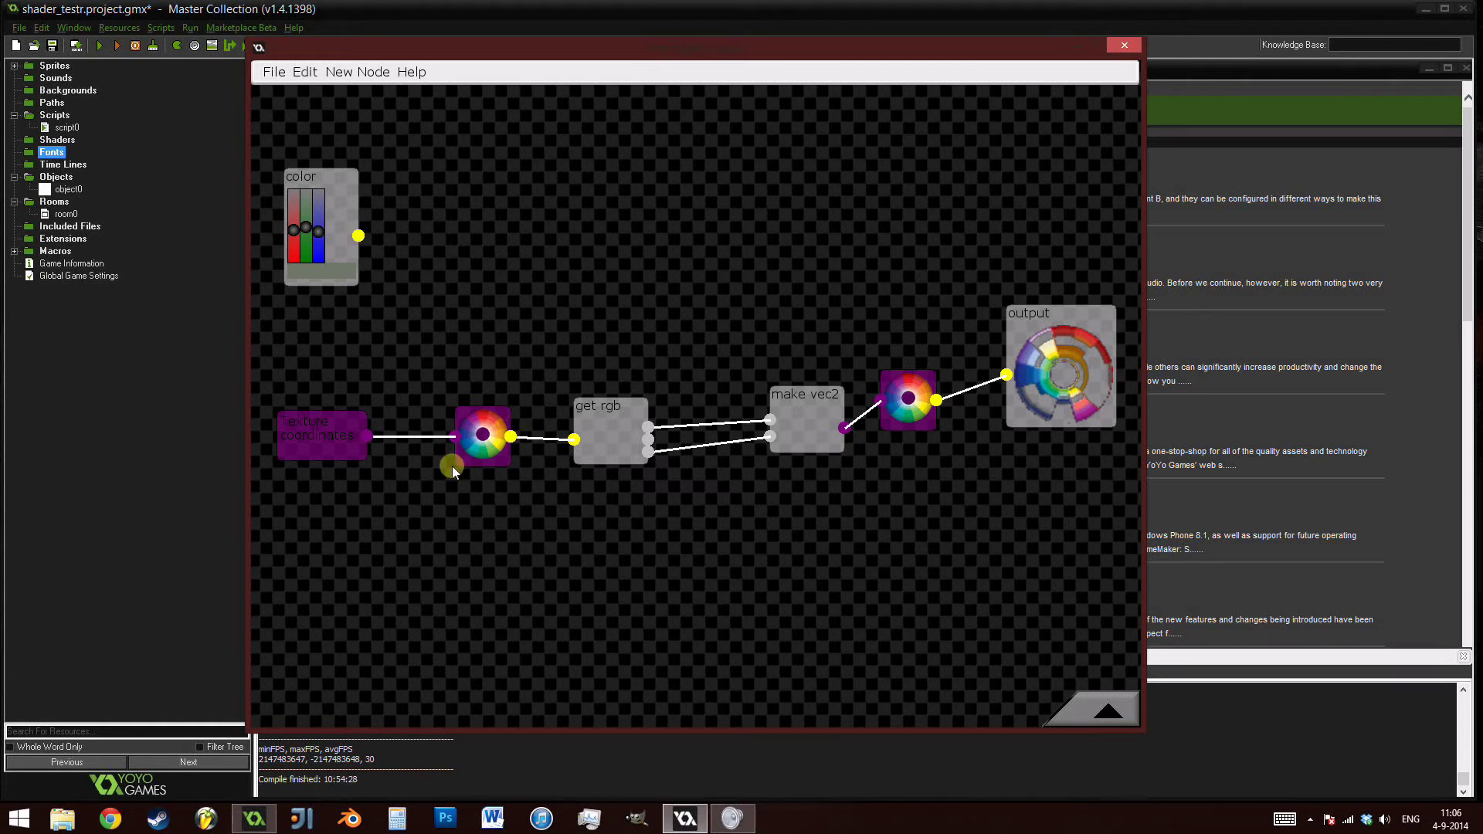
mouse_move(489, 439)
left_mouse_down()
mouse_move(458, 429)
mouse_move(479, 439)
left_mouse_up()
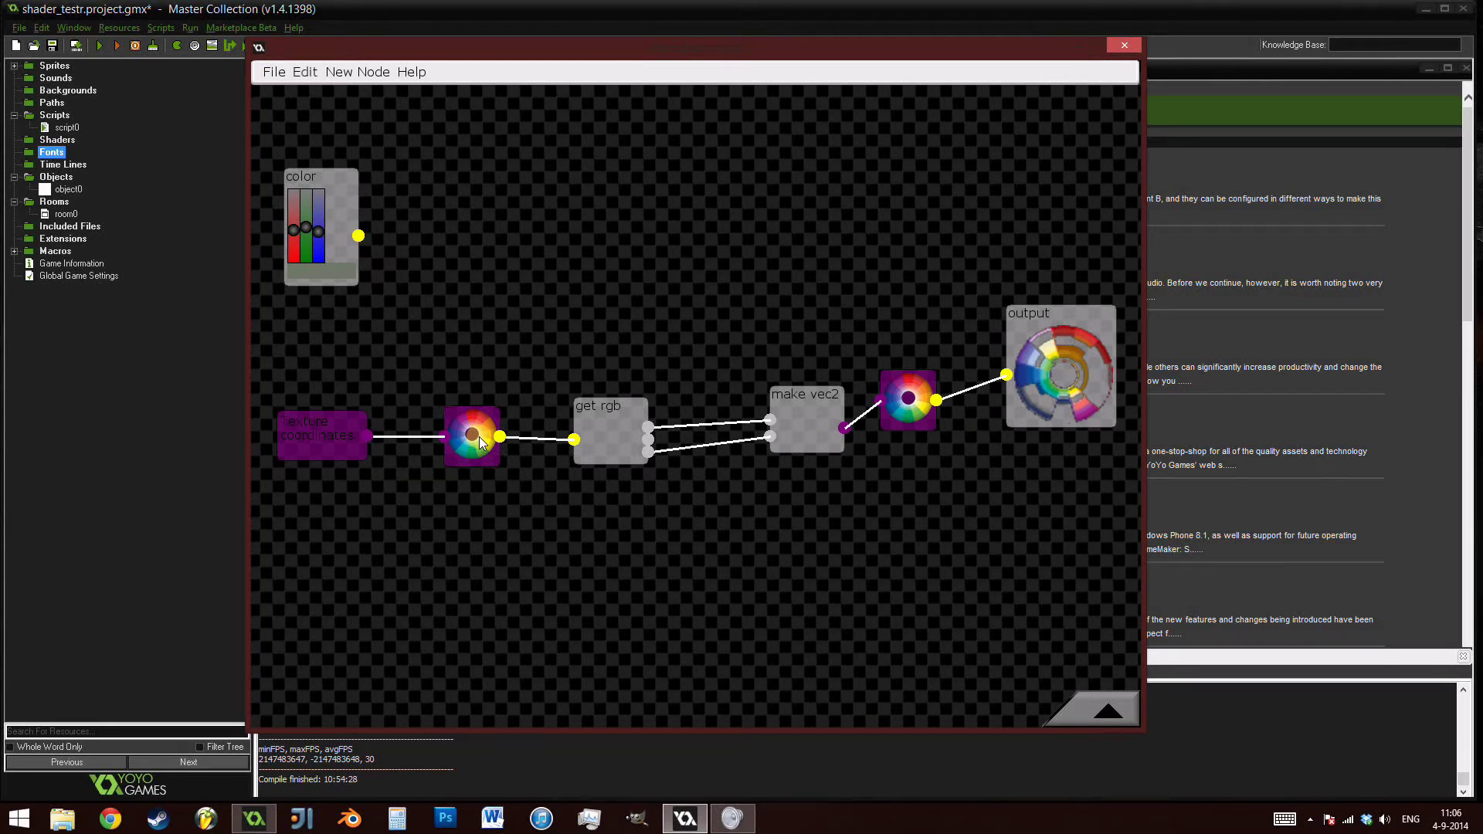
left_click_drag(619, 443, 608, 438)
left_click_drag(819, 410, 789, 412)
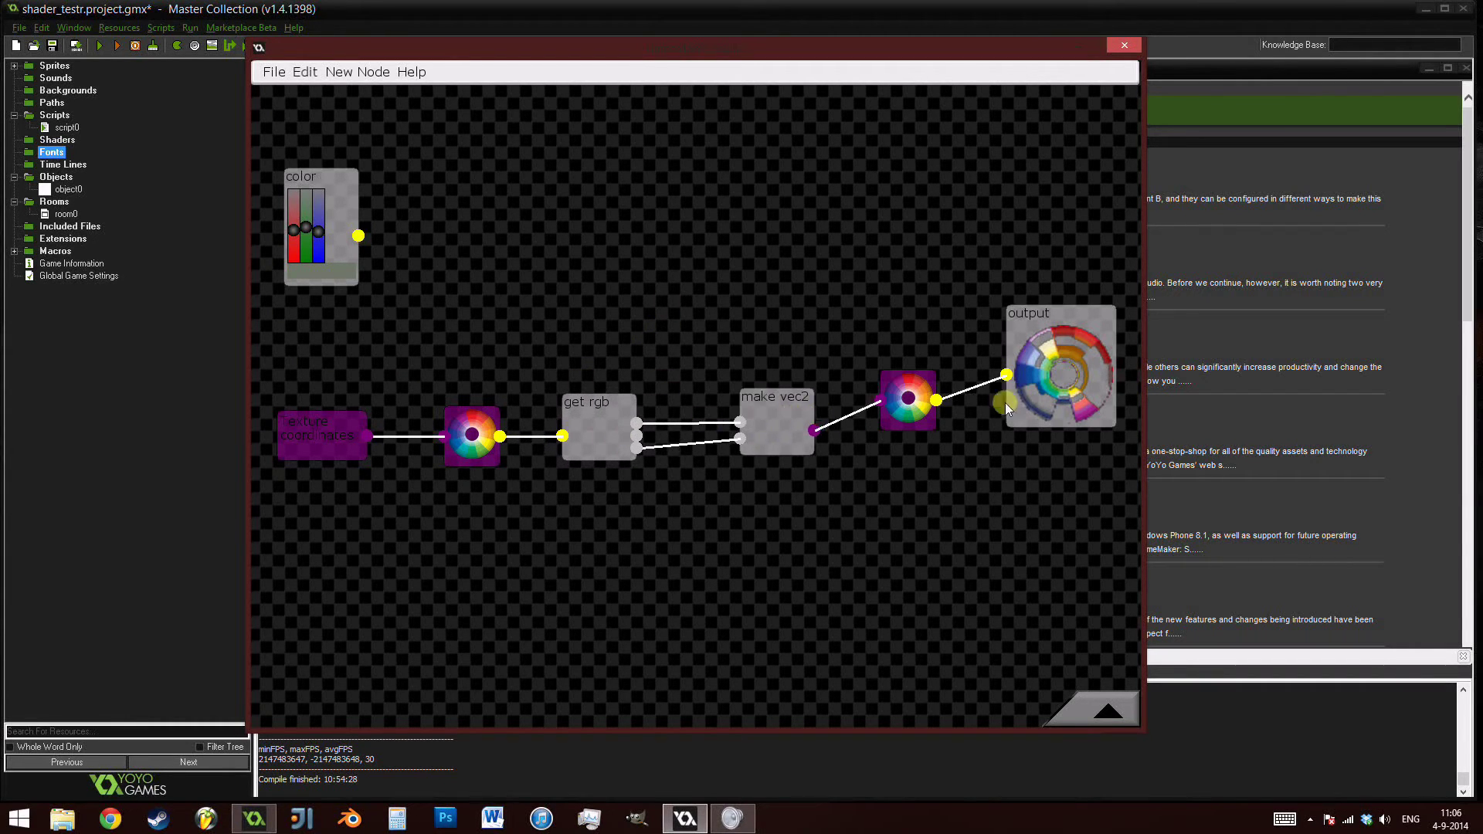
left_click_drag(1027, 357, 1032, 257)
left_click_drag(887, 400, 875, 388)
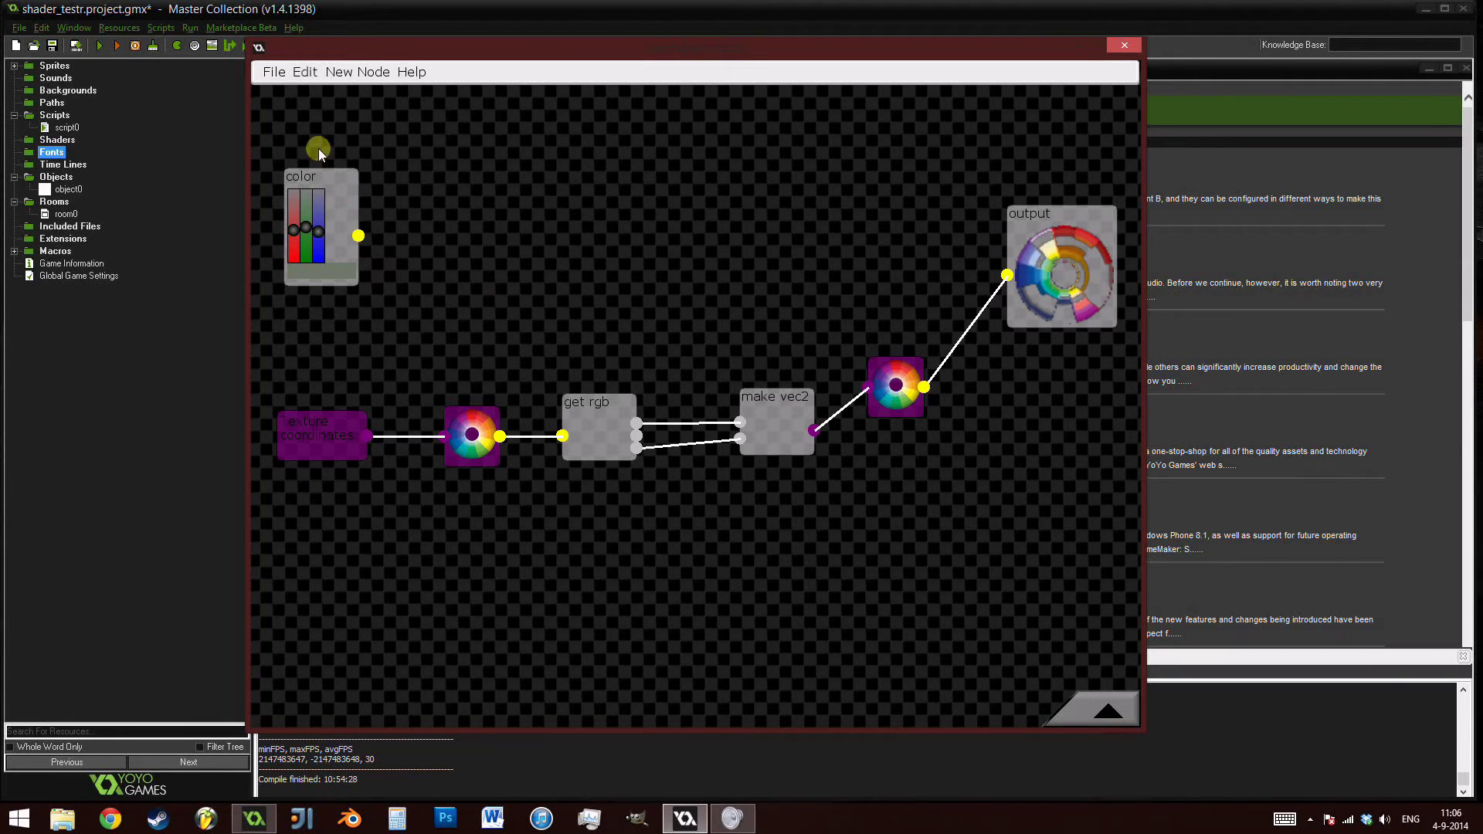
Insert a Mix RGB node between the first color wheel node and get rgb, with the color node as its other color input.
left_click(360, 71)
left_click(418, 137)
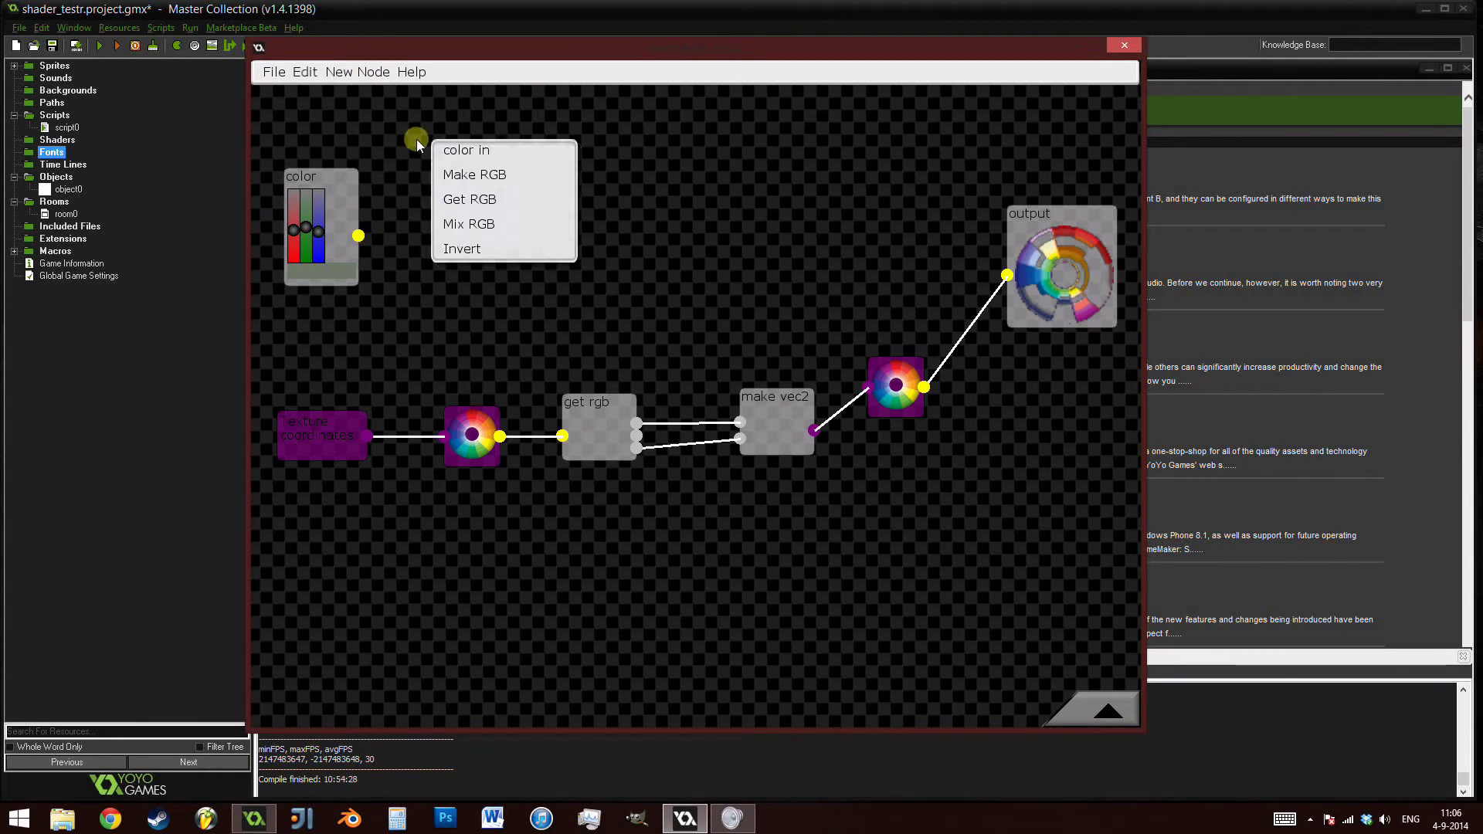
left_click(494, 224)
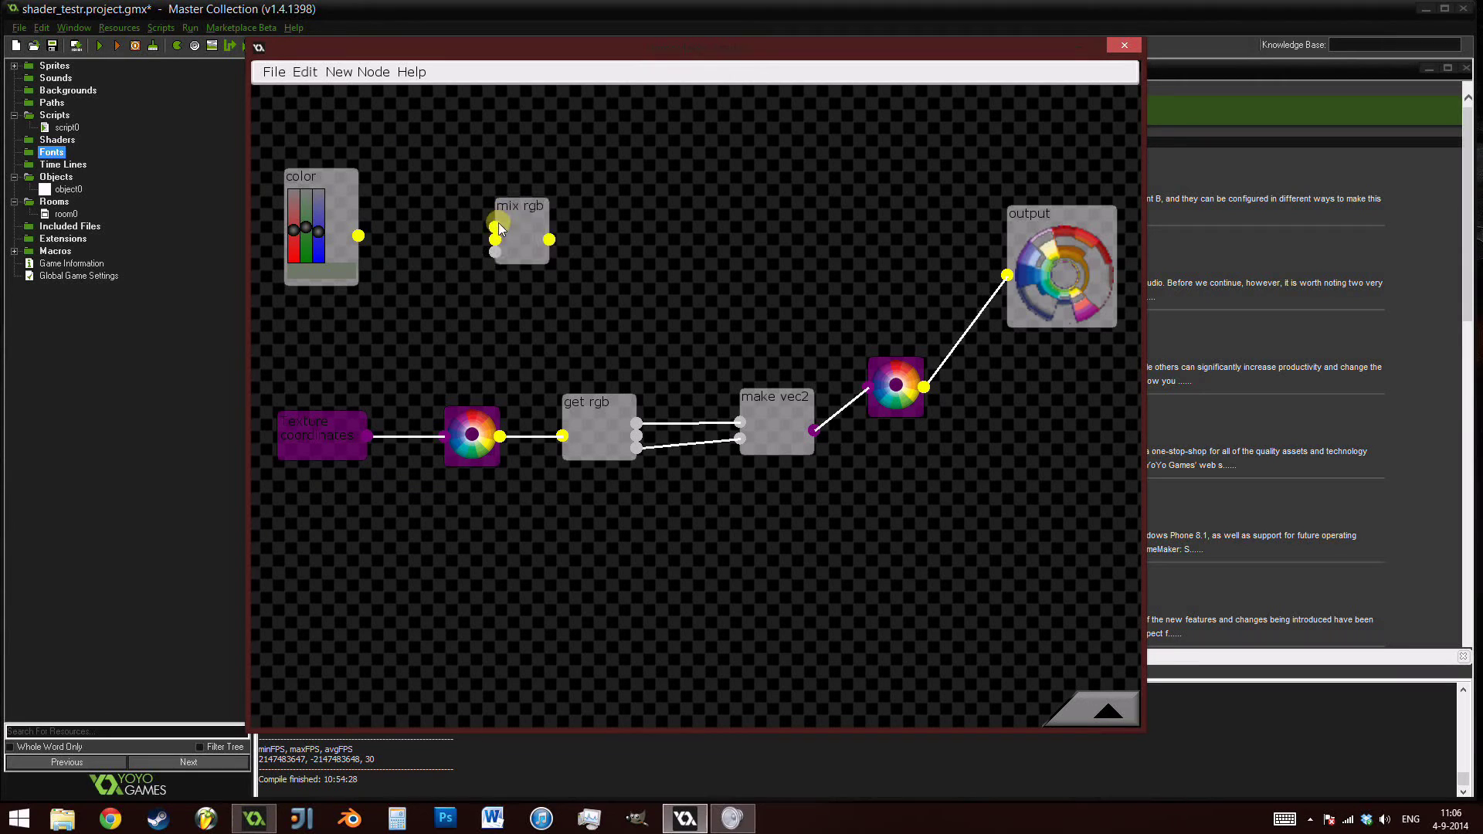
left_click_drag(510, 232, 533, 339)
mouse_move(501, 437)
left_mouse_down()
mouse_move(513, 317)
mouse_move(563, 437)
mouse_move(667, 432)
left_mouse_up()
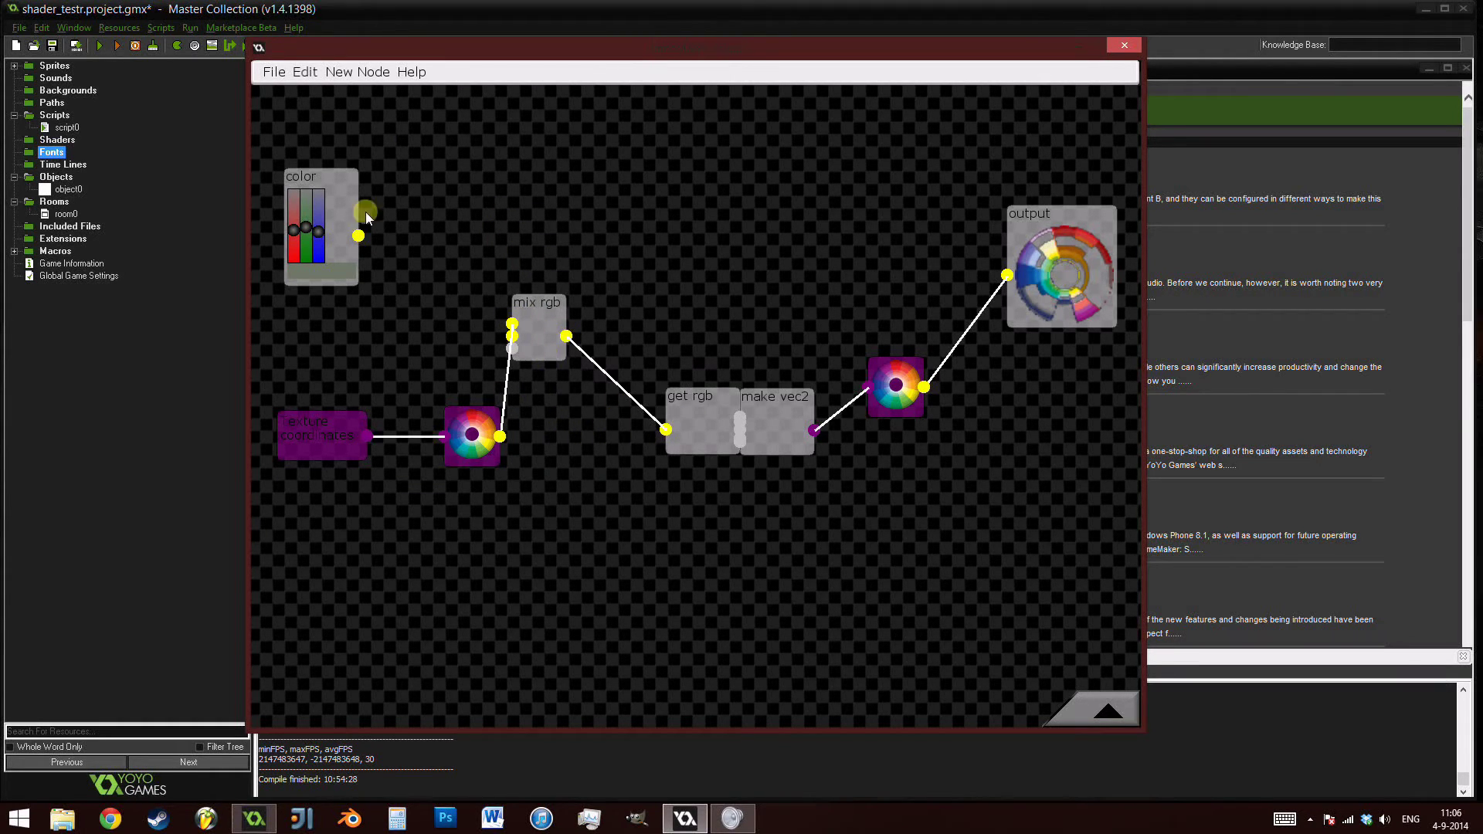
left_click_drag(357, 235, 506, 329)
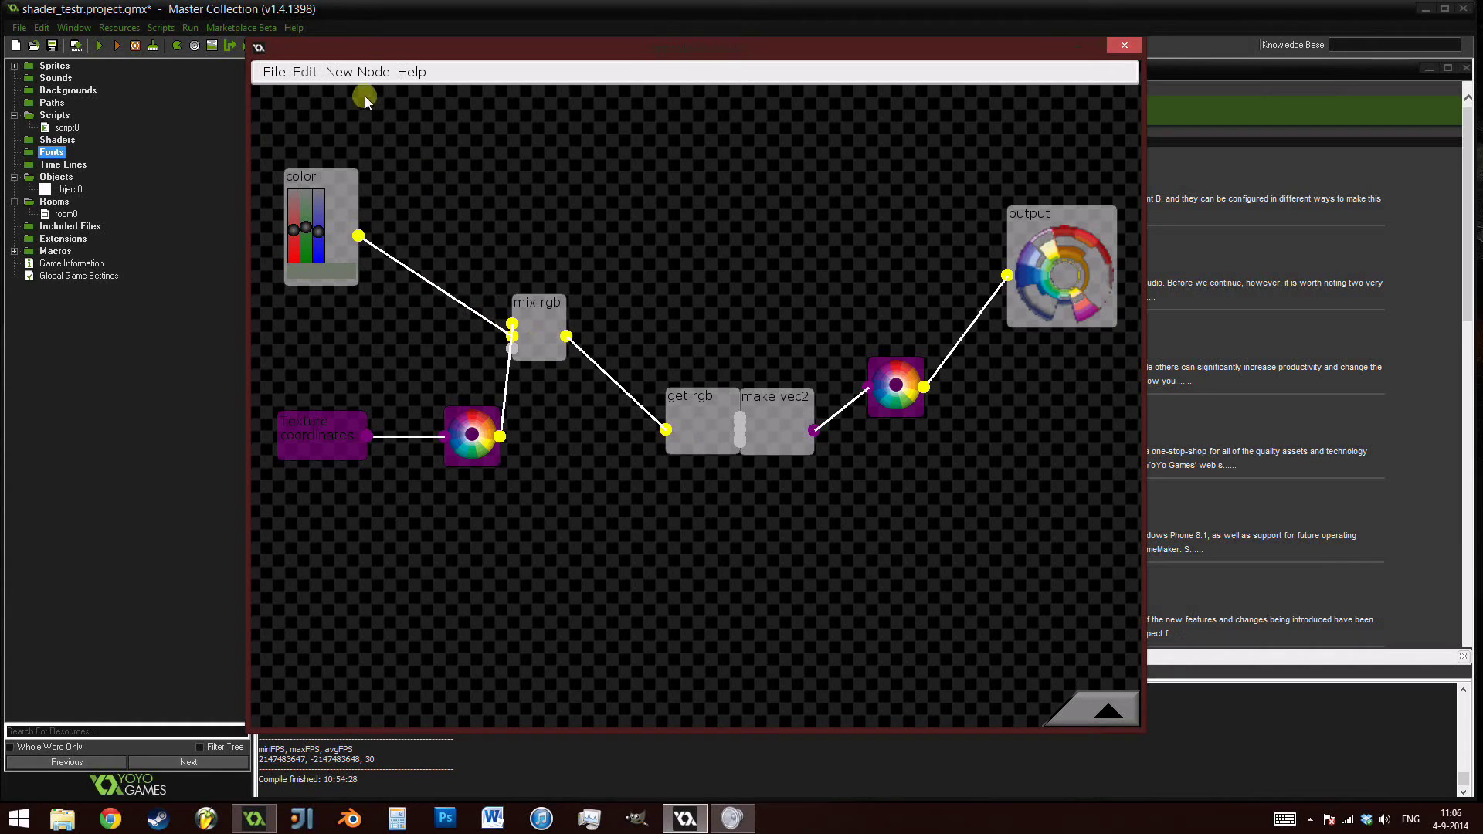
Add a value node above the mix rgb node and connect it to mix rgb's third input.
left_click(357, 72)
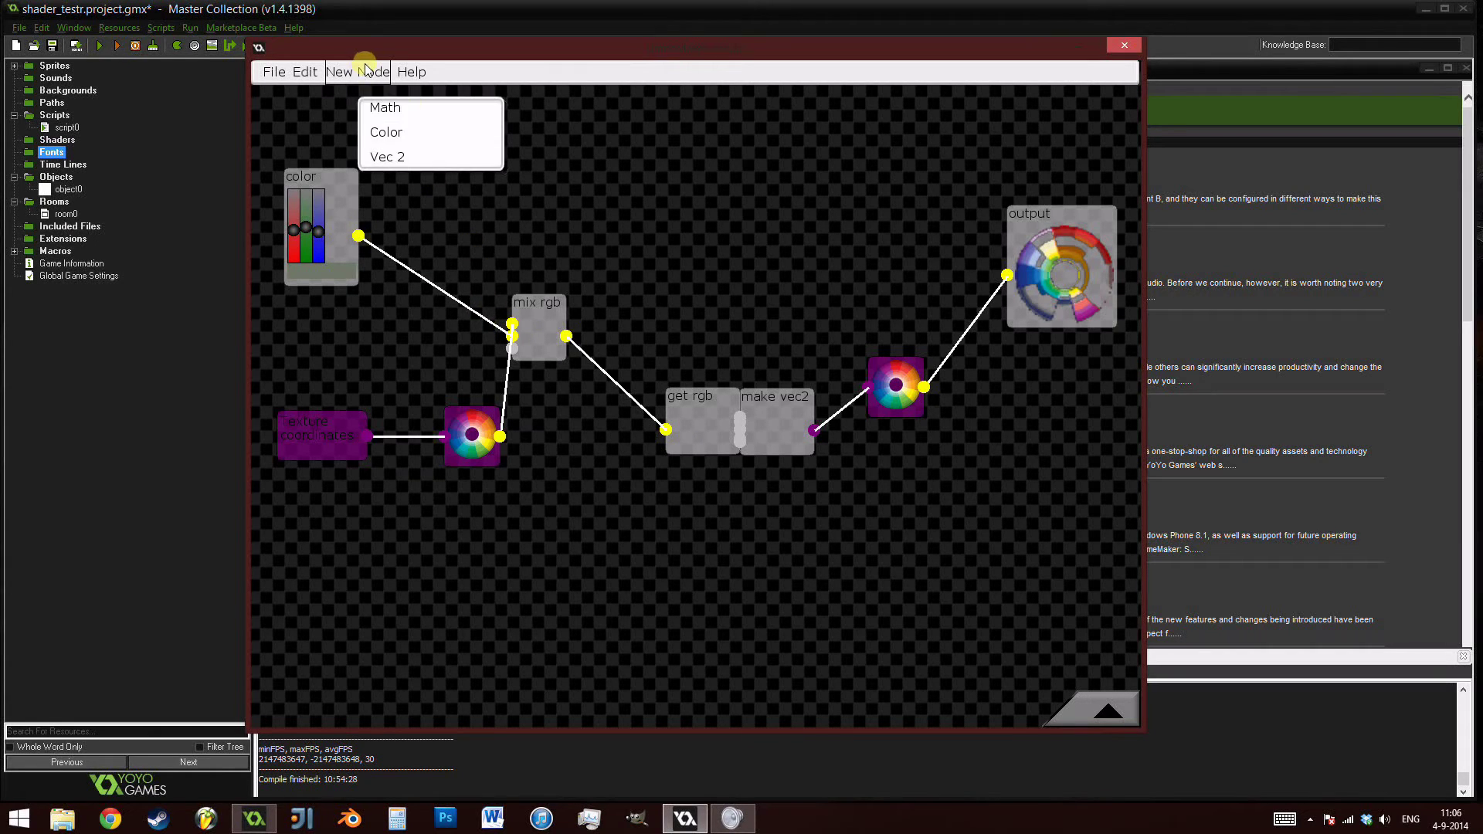
left_click(417, 109)
left_click(494, 131)
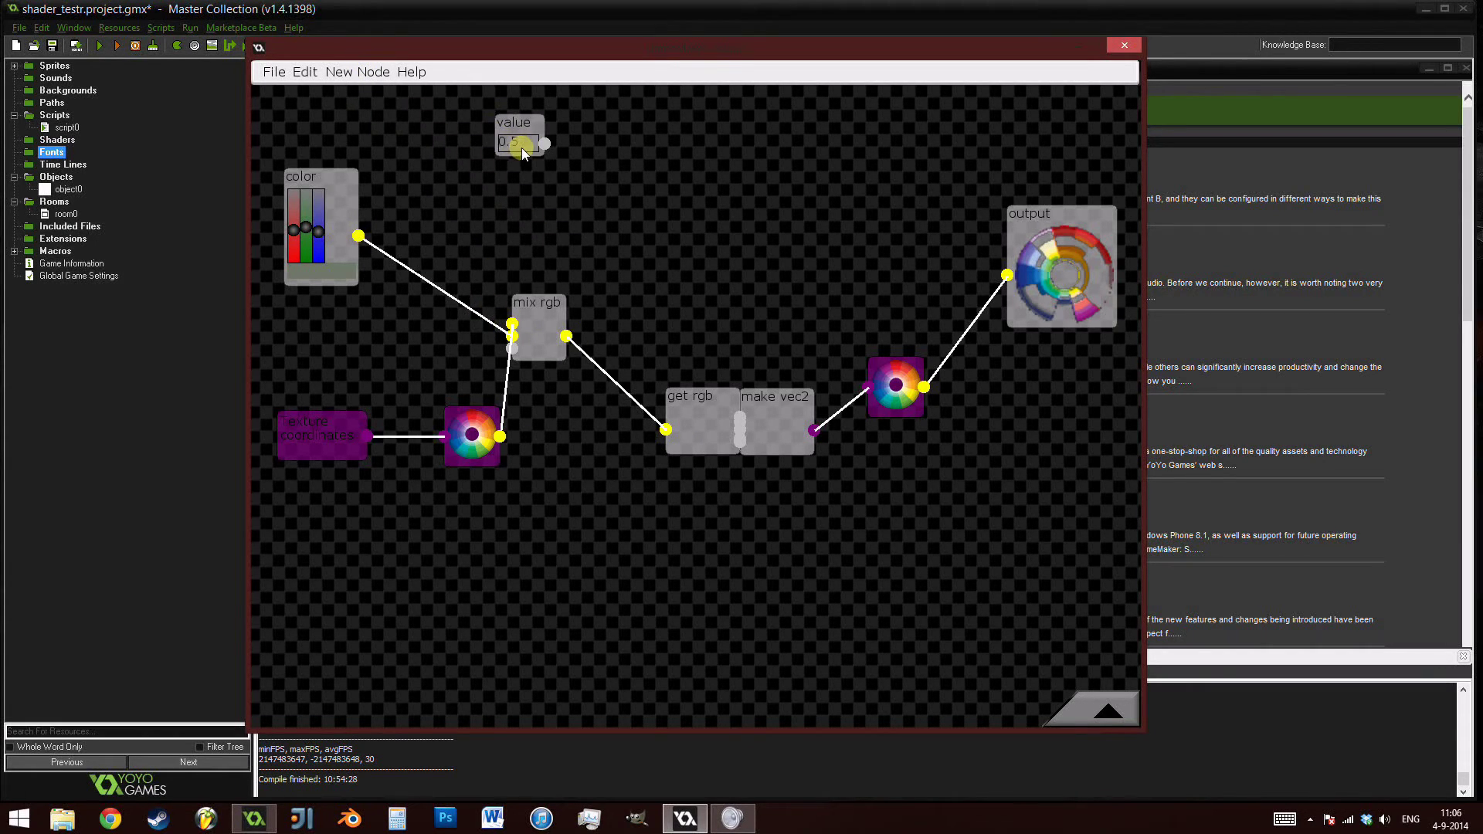
left_click_drag(546, 145, 512, 347)
Adjust the color node's sliders to a salmon tone, and connect get rgb's second output to make vec2's second input.
mouse_move(302, 227)
left_mouse_down()
mouse_move(300, 254)
mouse_move(295, 218)
left_mouse_up()
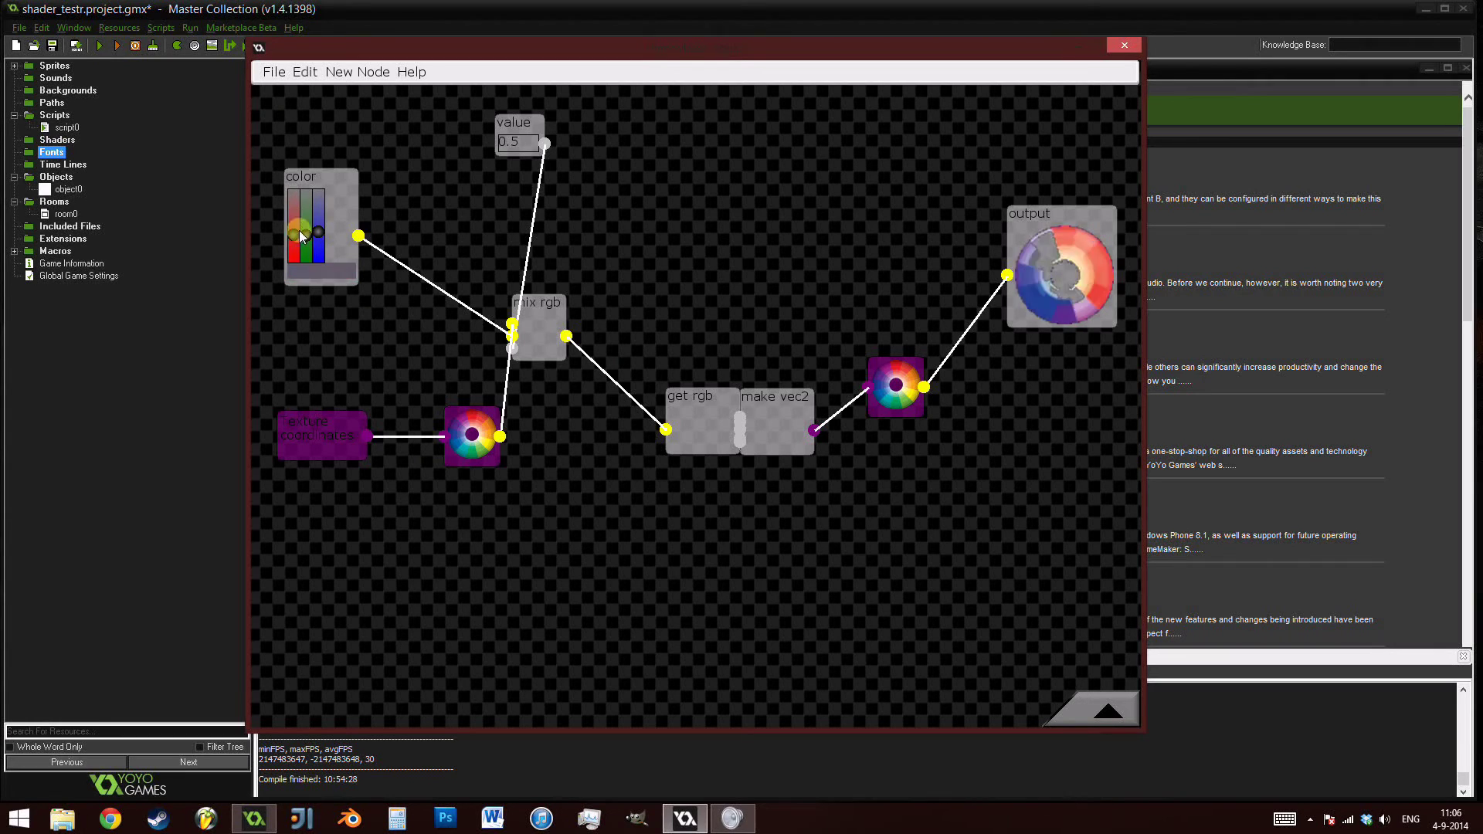
left_click_drag(692, 449, 651, 447)
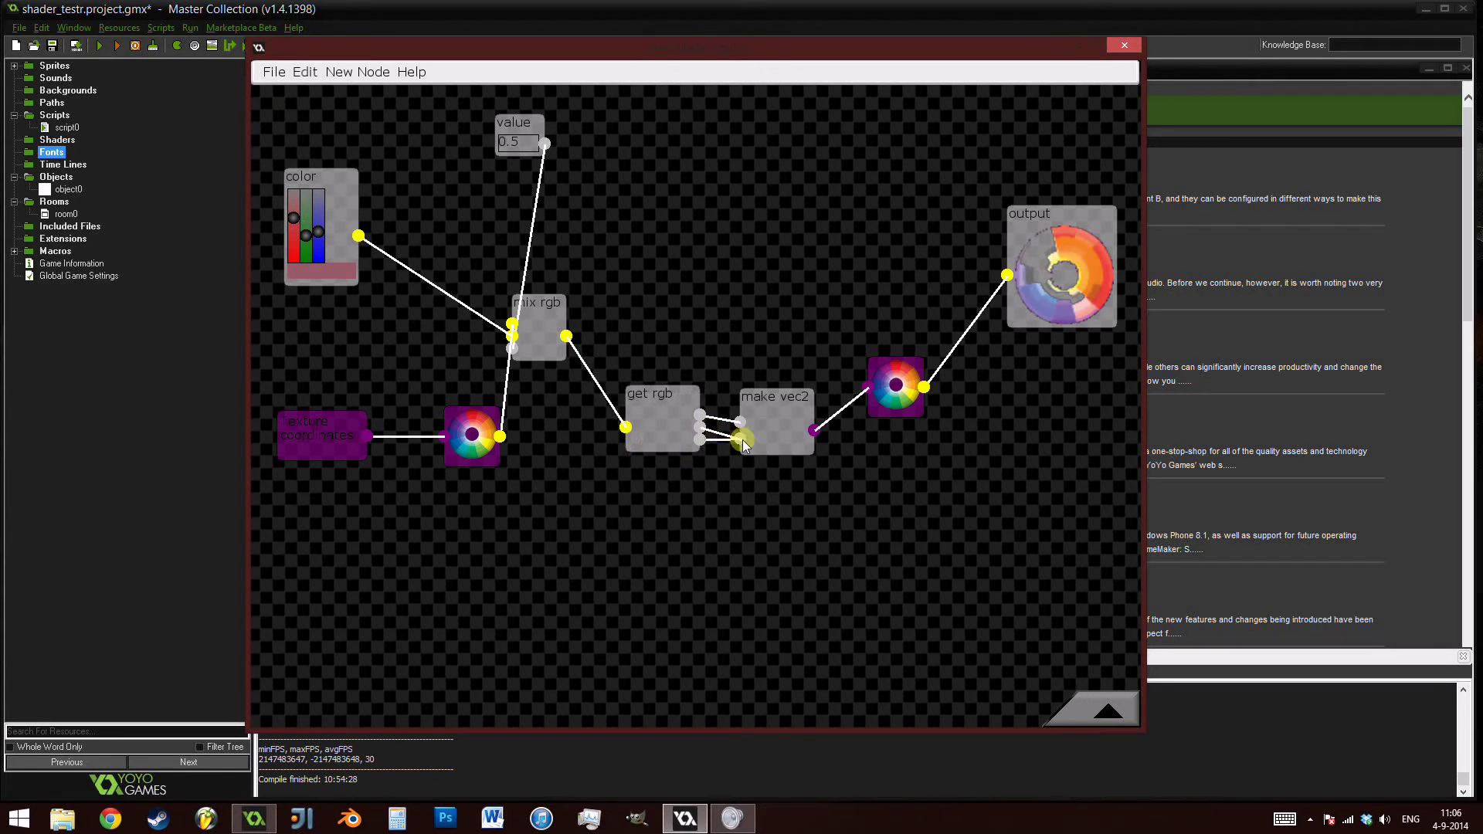
left_click_drag(744, 439, 742, 439)
mouse_move(307, 237)
left_mouse_down()
mouse_move(312, 220)
mouse_move(318, 263)
mouse_move(324, 211)
mouse_move(333, 224)
mouse_move(309, 218)
mouse_move(283, 265)
mouse_move(289, 188)
mouse_move(302, 272)
mouse_move(306, 226)
left_mouse_up()
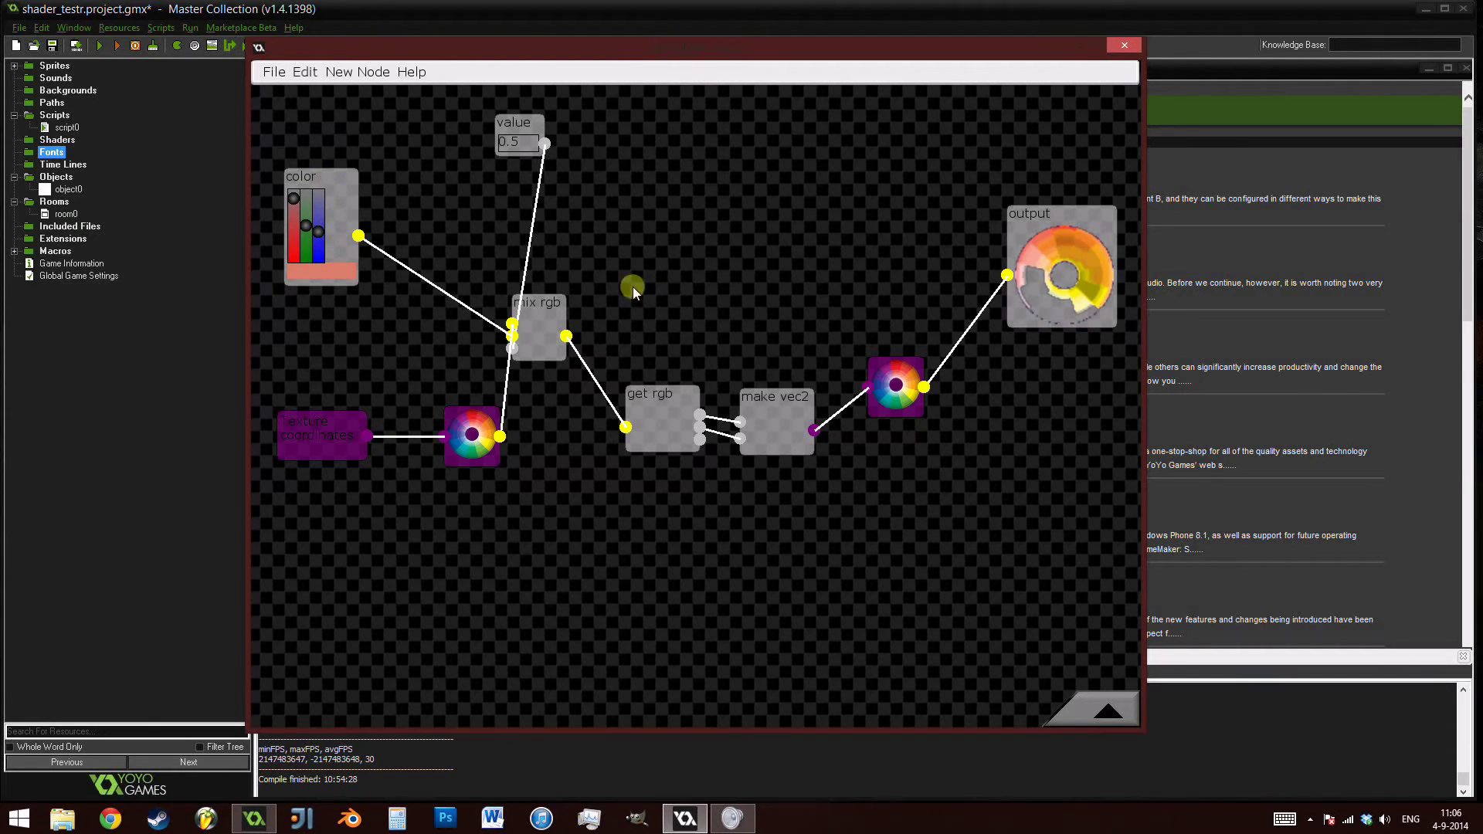
left_click_drag(633, 286, 703, 323)
left_click_drag(726, 244, 683, 322)
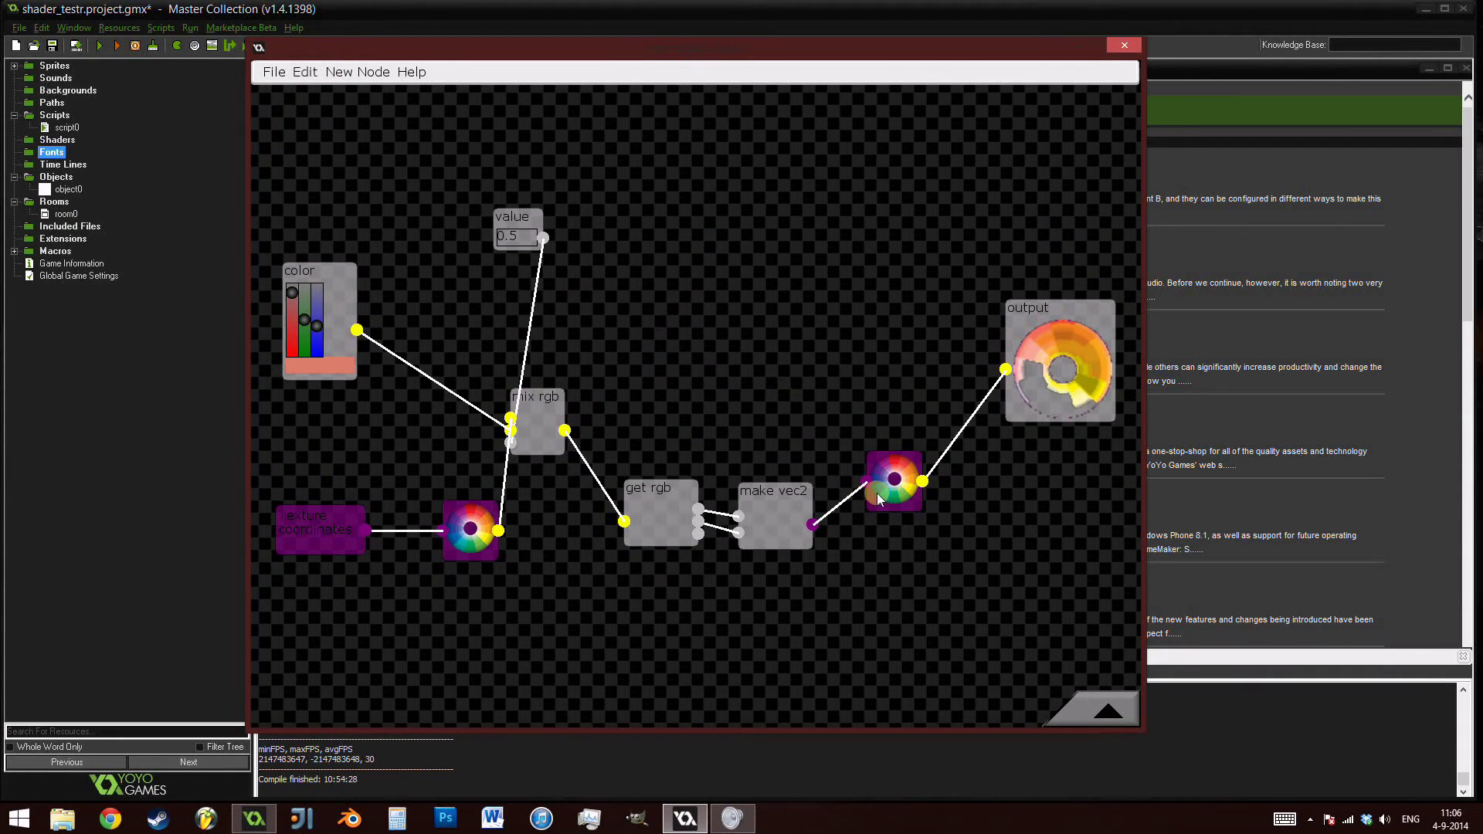
Start a new project, moving the output node farther away and connecting texture coordinates to the color wheel node.
left_click(274, 72)
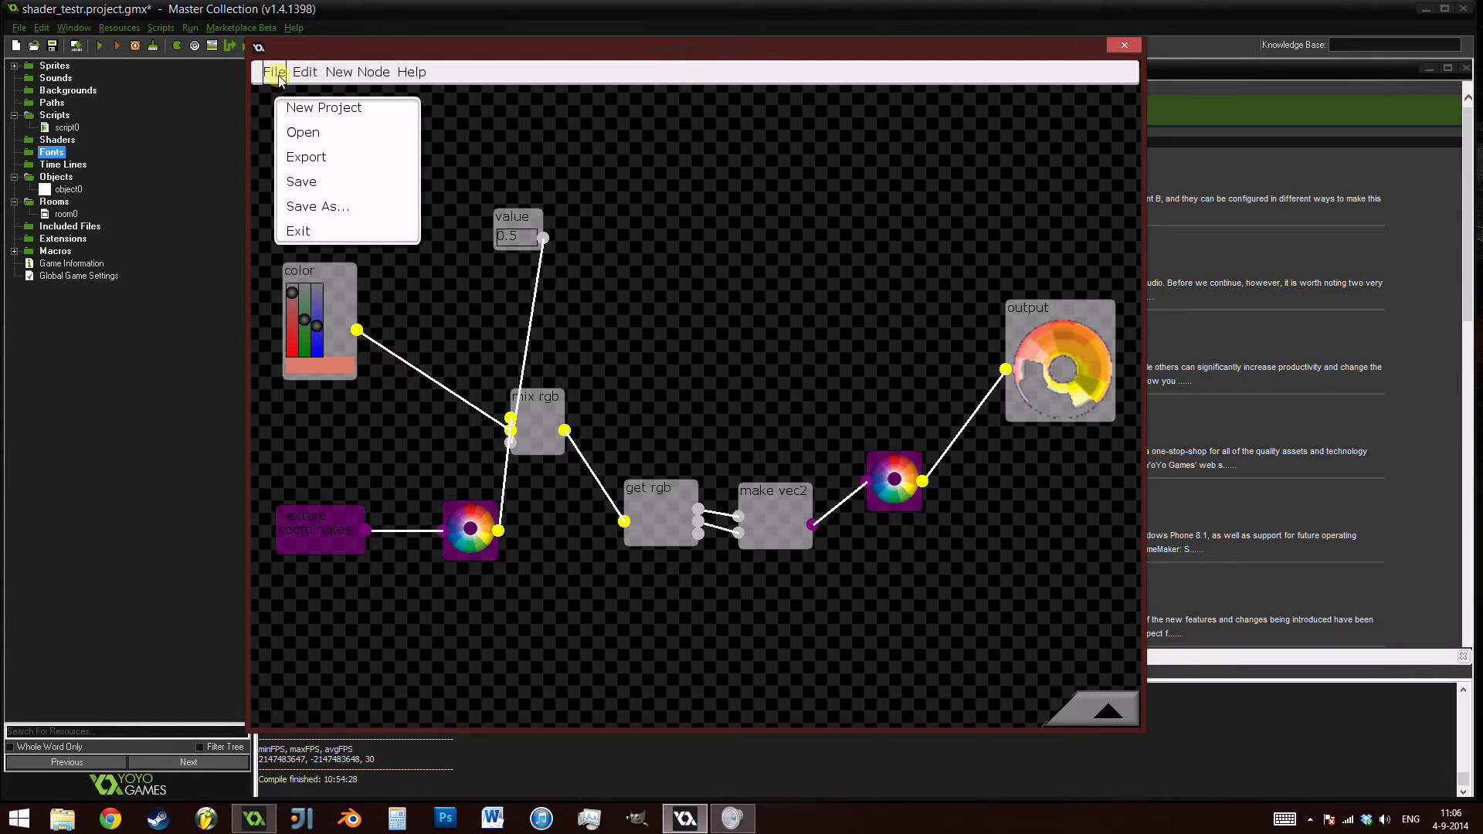
left_click(326, 107)
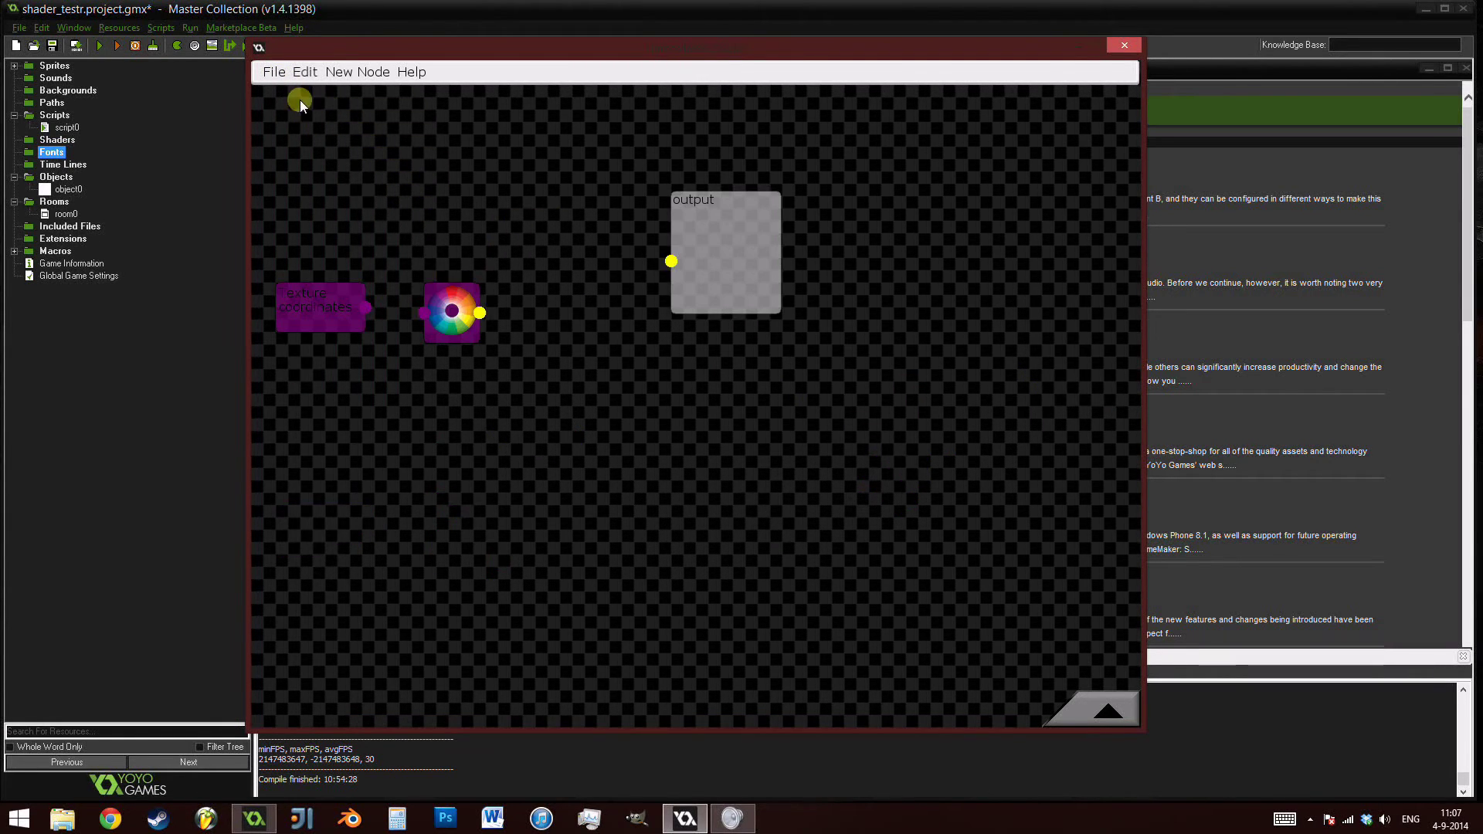
left_click_drag(703, 280, 958, 353)
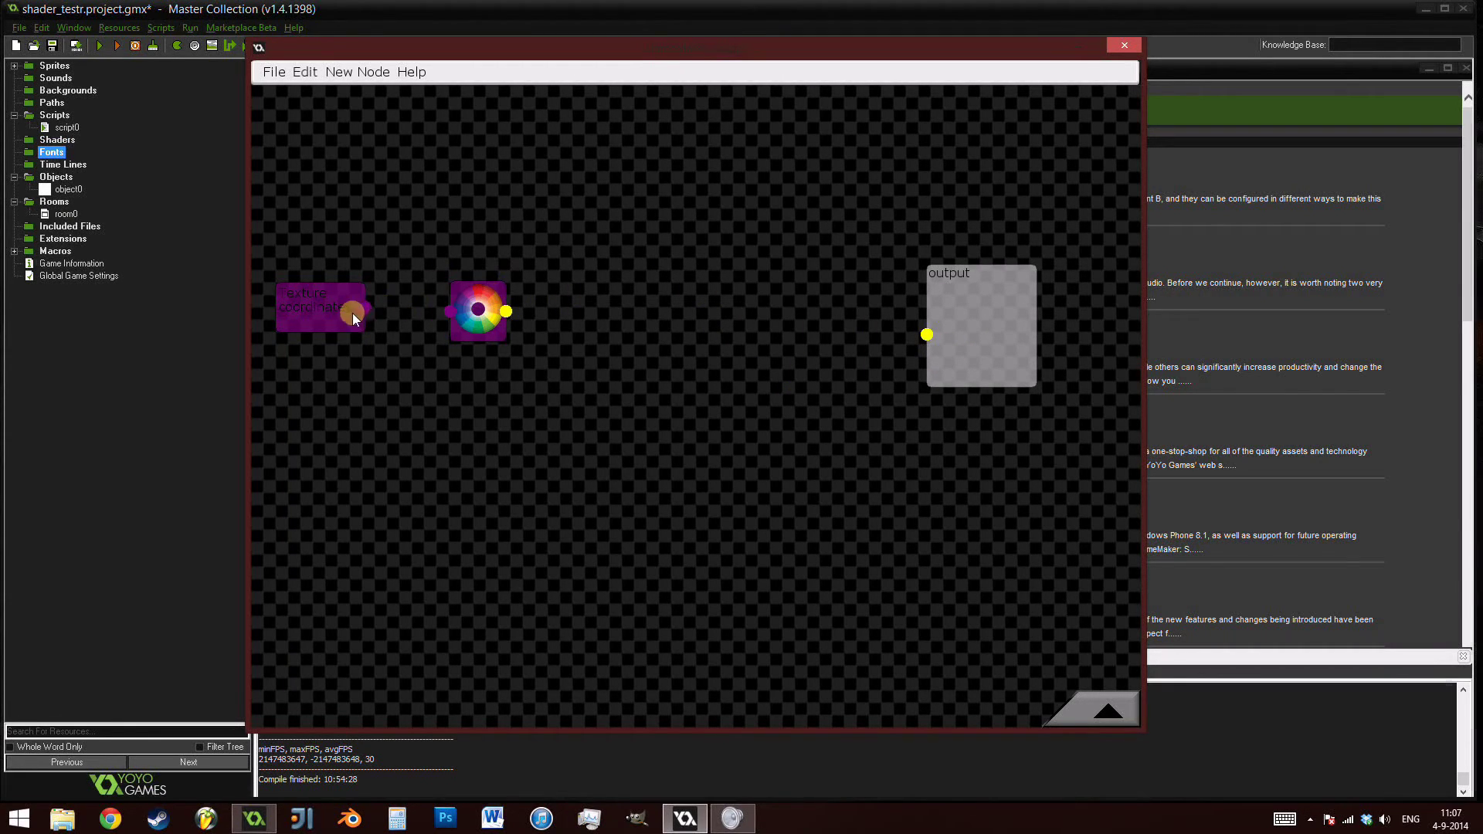
left_click_drag(352, 313, 437, 318)
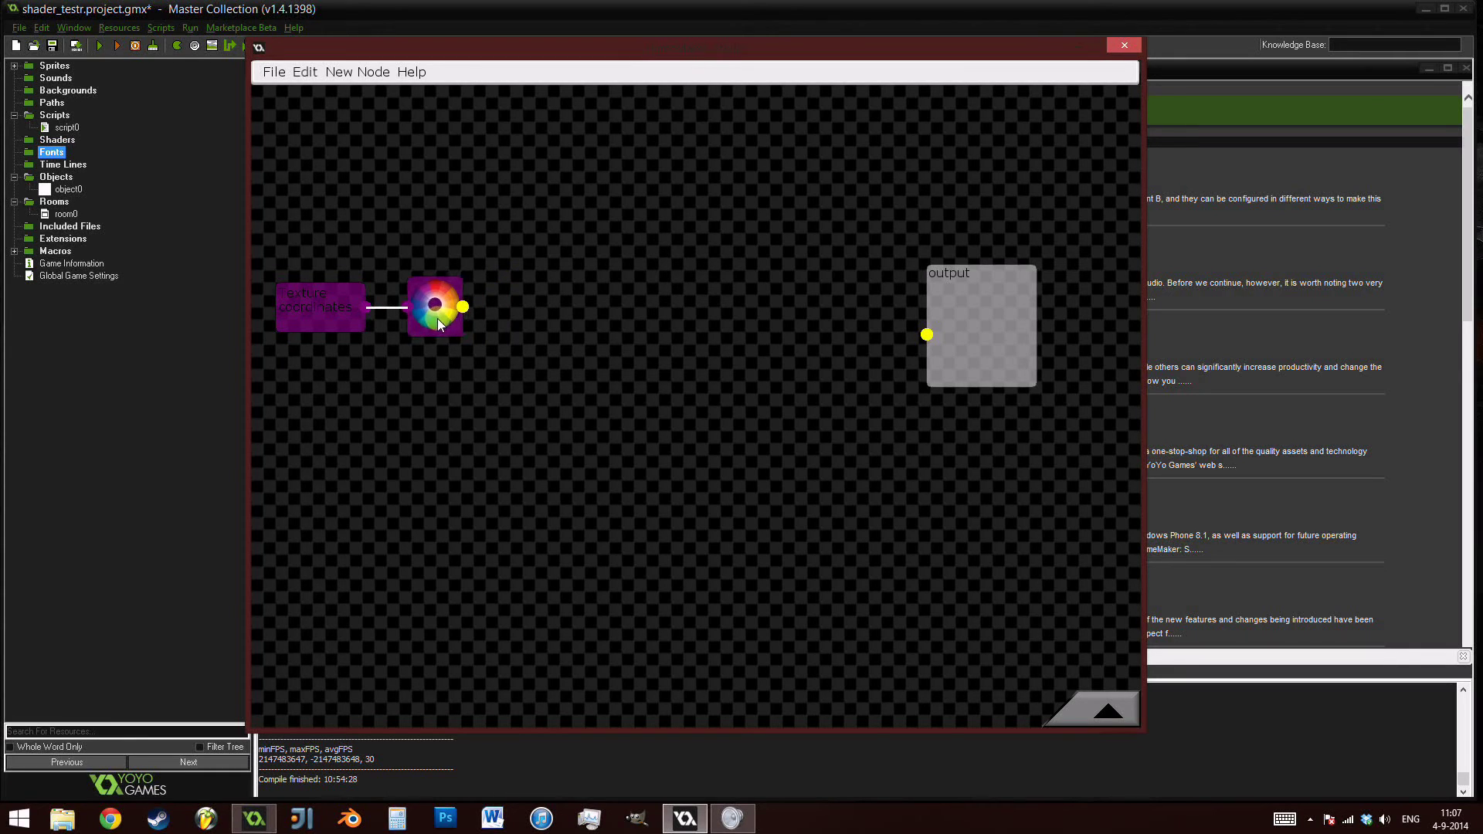
left_click(411, 373)
Add a color node and place it above the color wheel node.
left_click(363, 71)
left_click(417, 133)
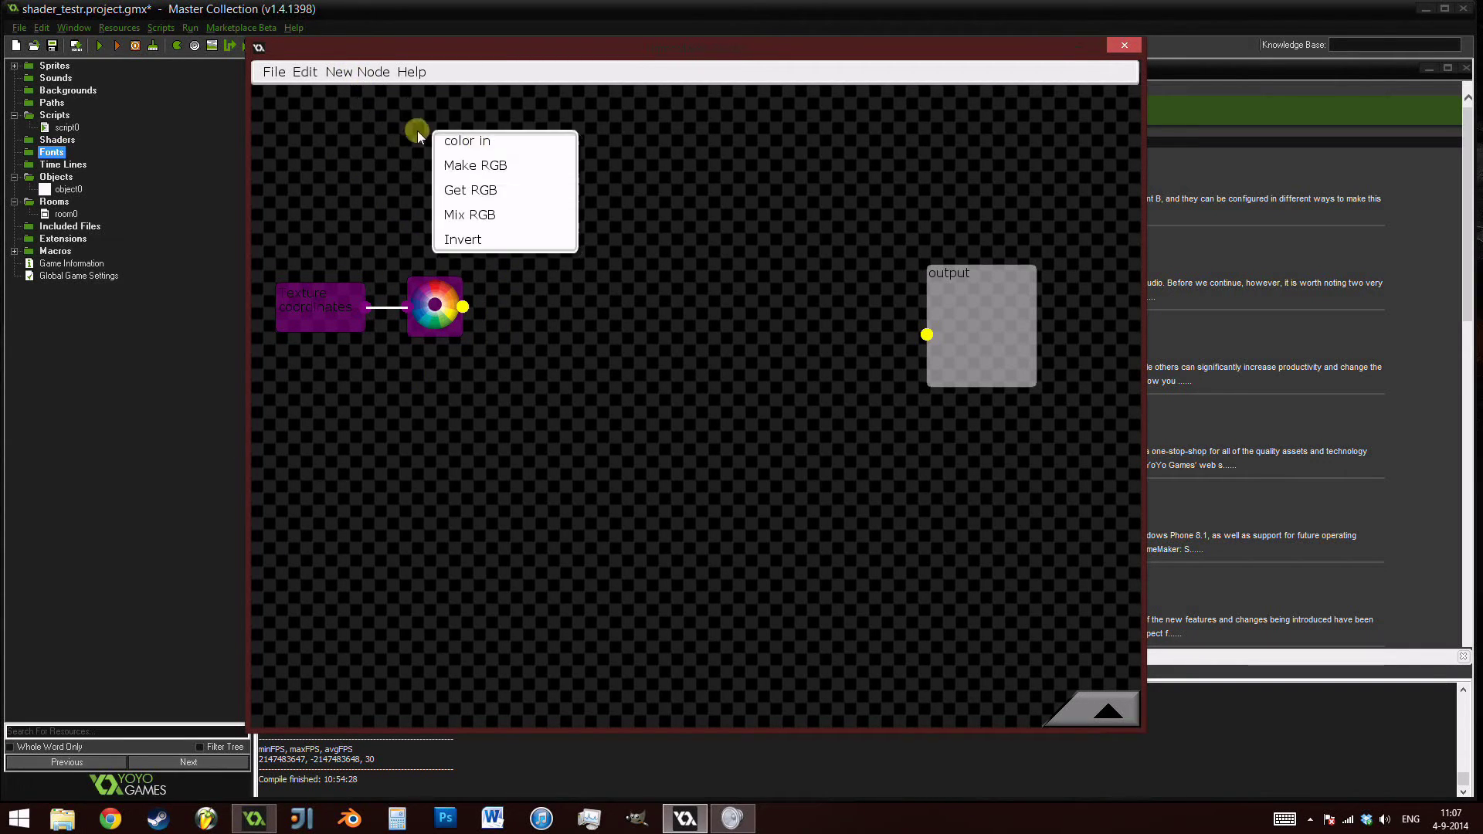
left_click(483, 142)
left_click_drag(519, 147, 435, 136)
Add two Mix RGB nodes and arrange them in sequence between the color wheel node and the output node.
left_click(380, 72)
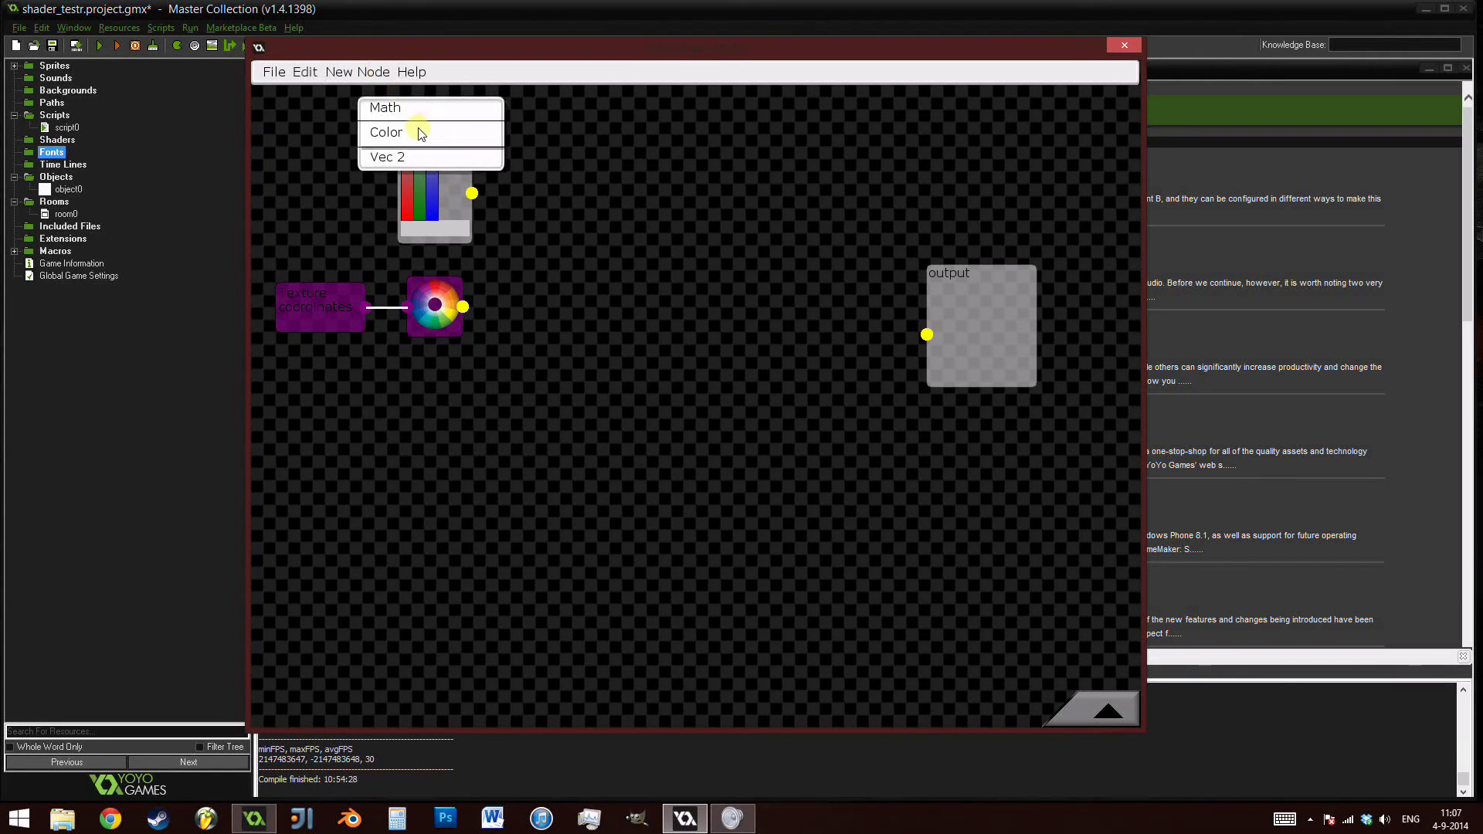
left_click(403, 132)
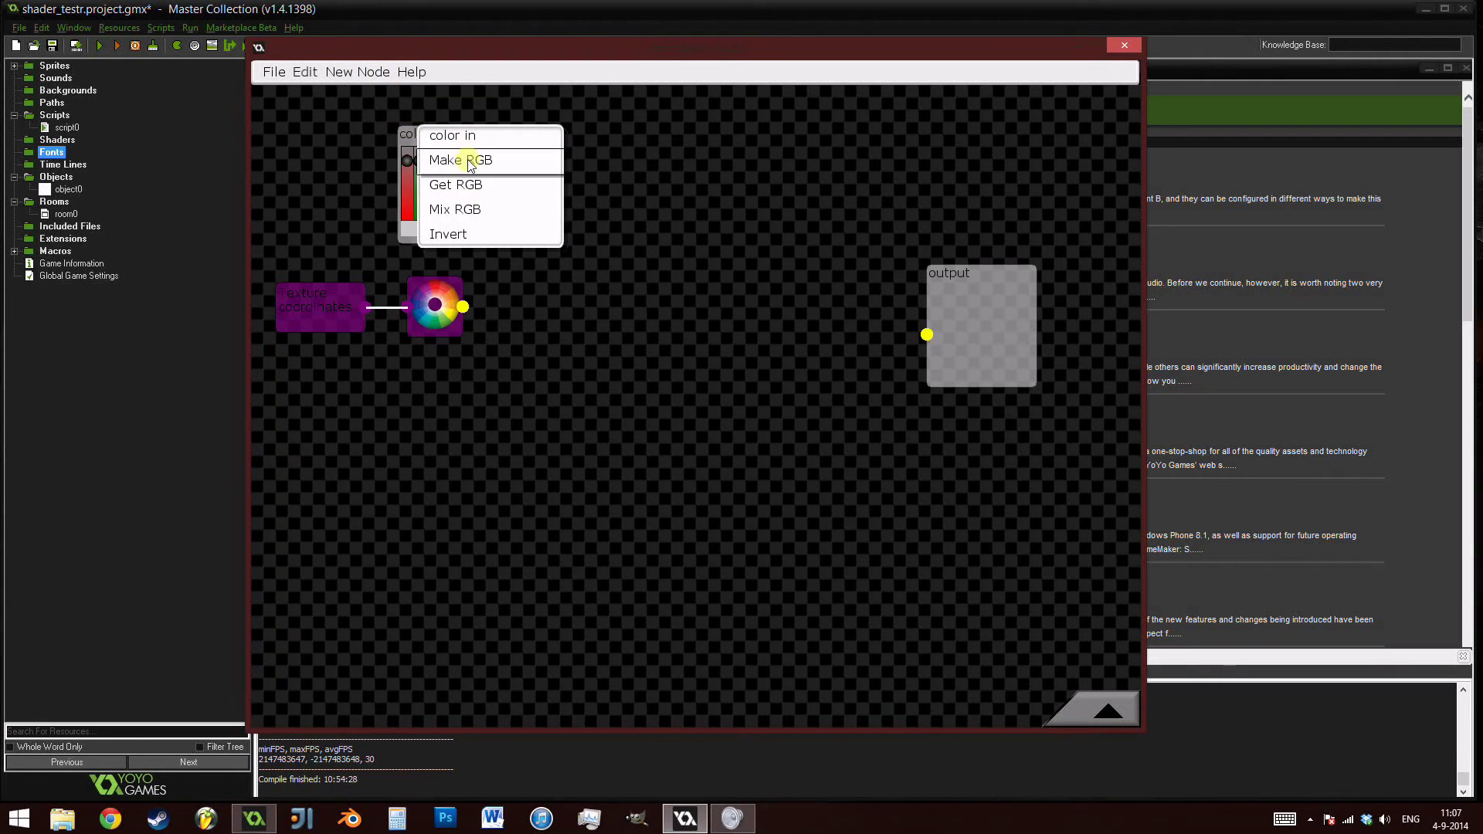
left_click(490, 211)
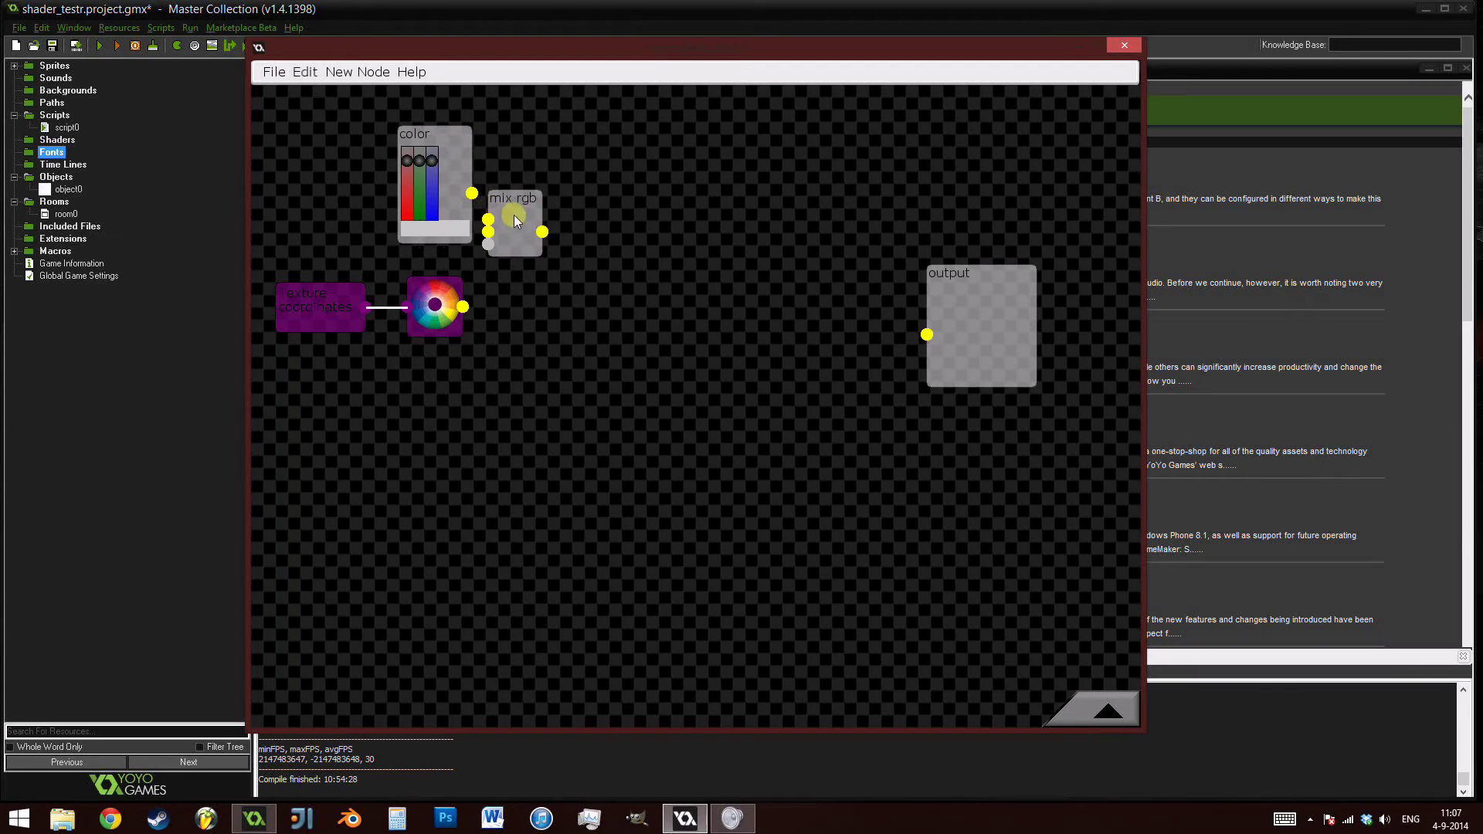
right_click(531, 217)
left_click(561, 248)
left_click_drag(591, 228, 592, 258)
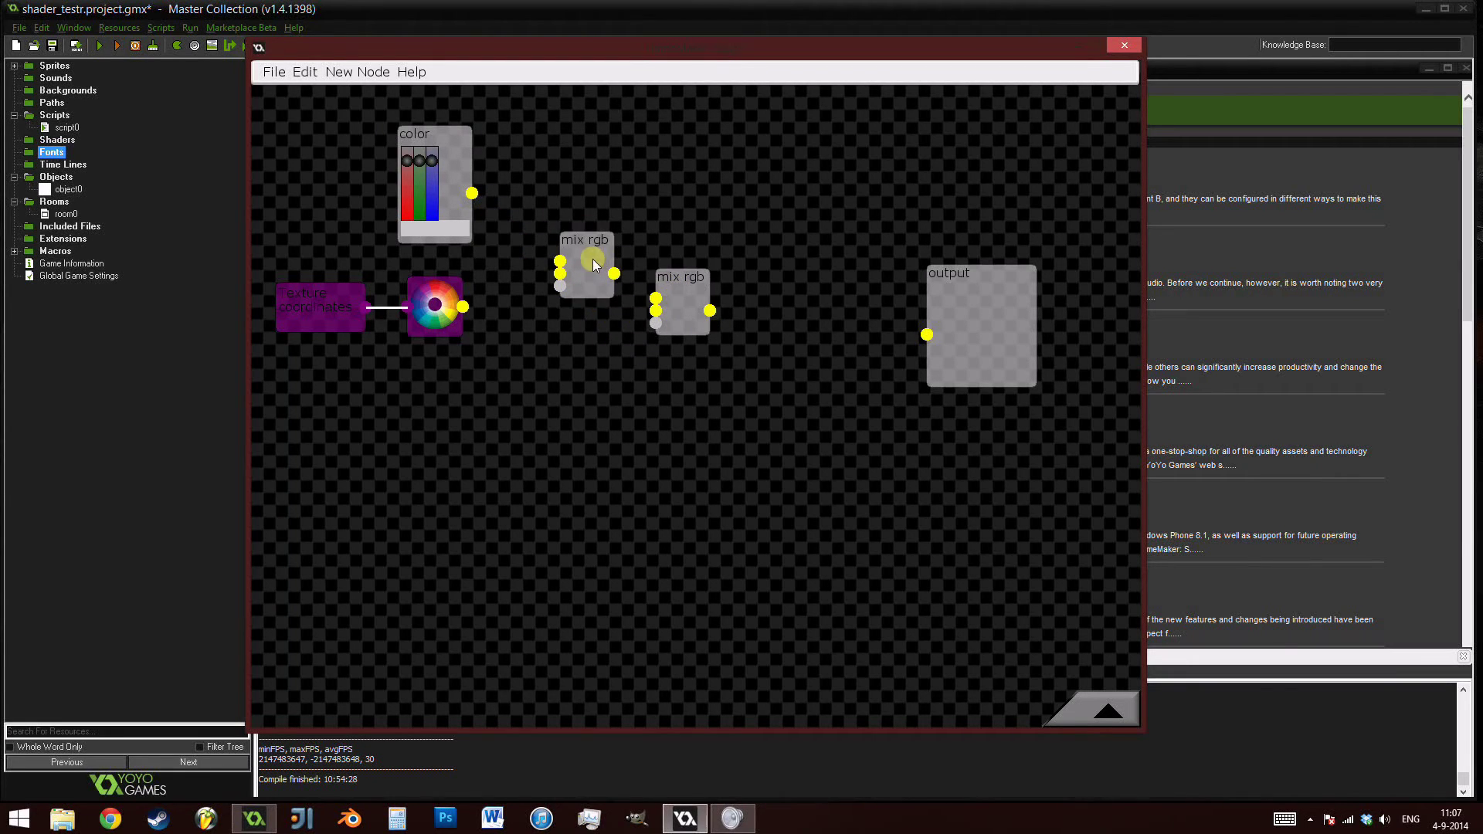
Add a value node and place it below the color wheel node.
left_click(357, 71)
left_click(380, 118)
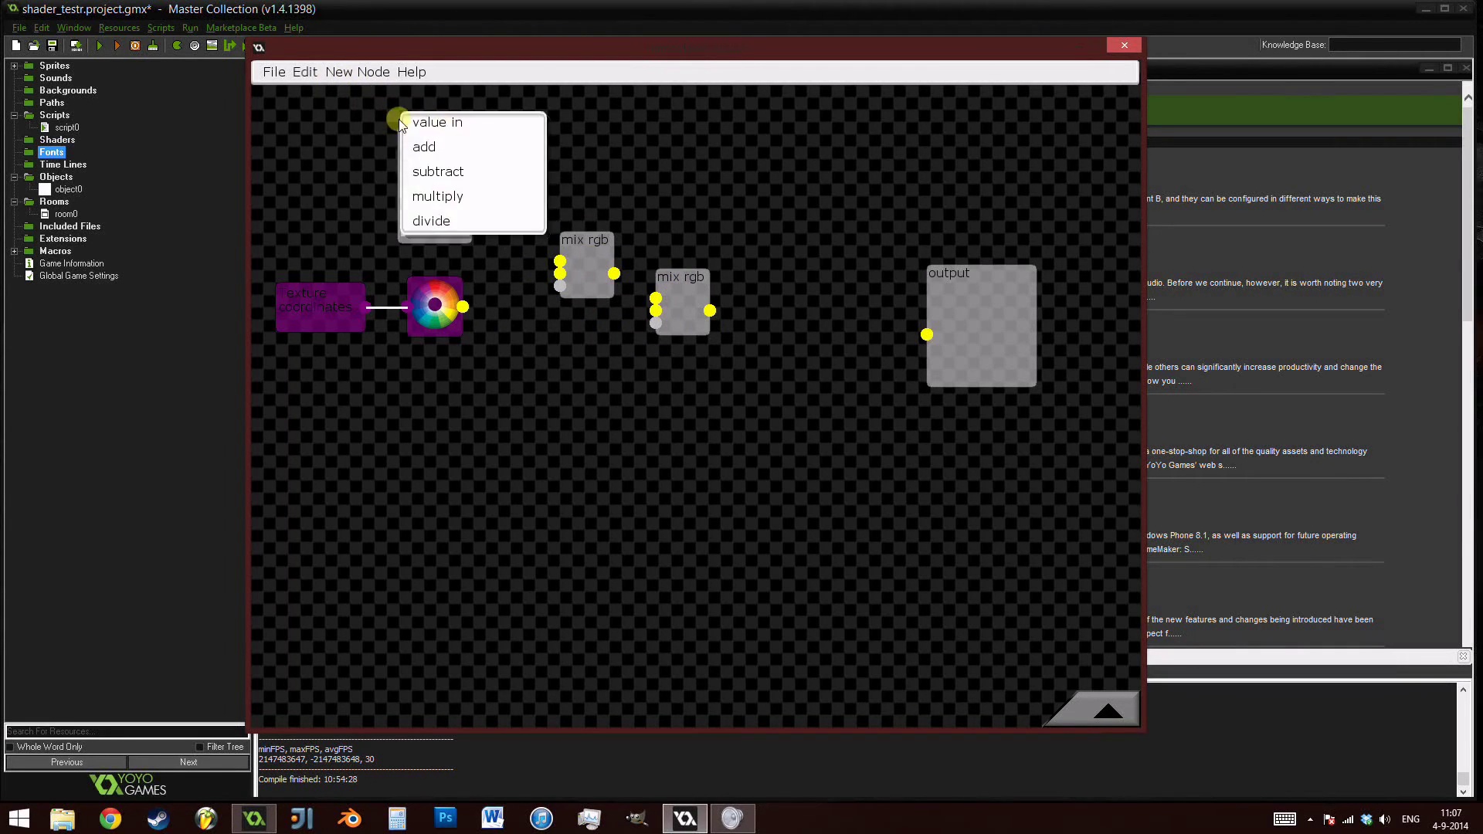
left_click(402, 120)
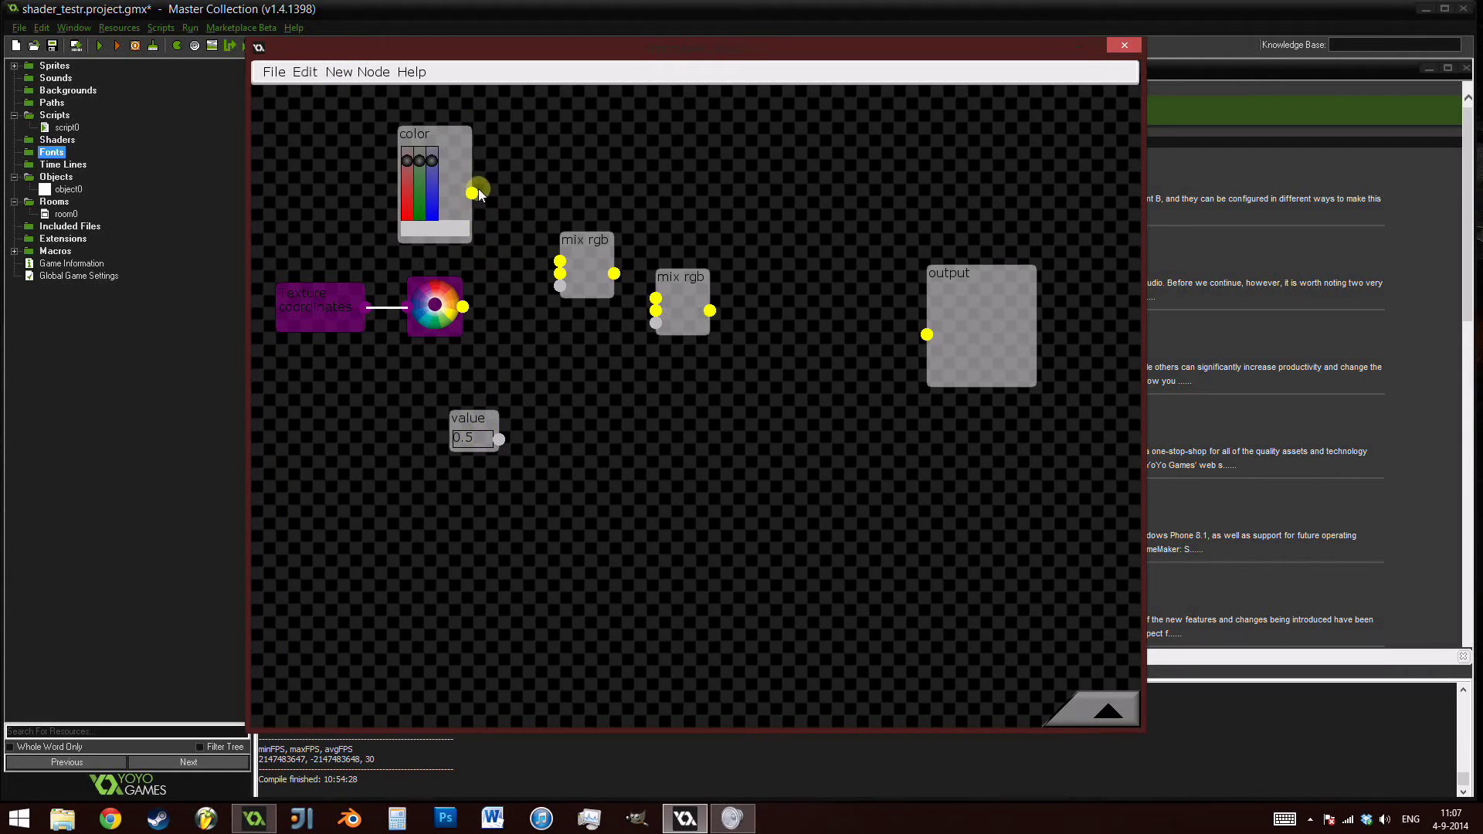
Wire the color wheel, color and value nodes into the first mix rgb, and the color wheel, first mix rgb and value into the second.
left_click_drag(470, 185, 561, 275)
left_click_drag(451, 309, 574, 266)
left_click_drag(469, 298, 656, 311)
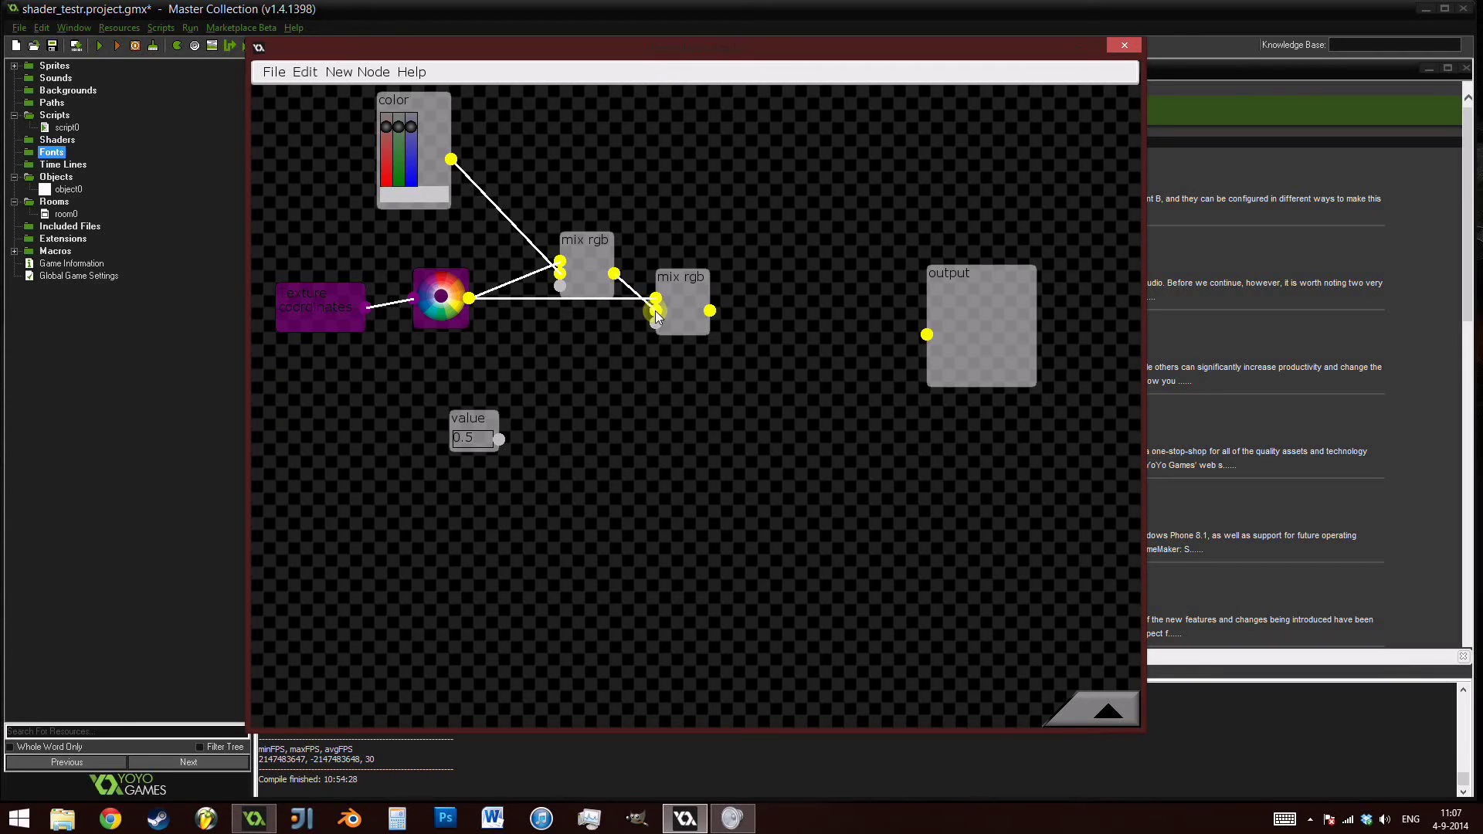
left_click_drag(499, 440, 560, 286)
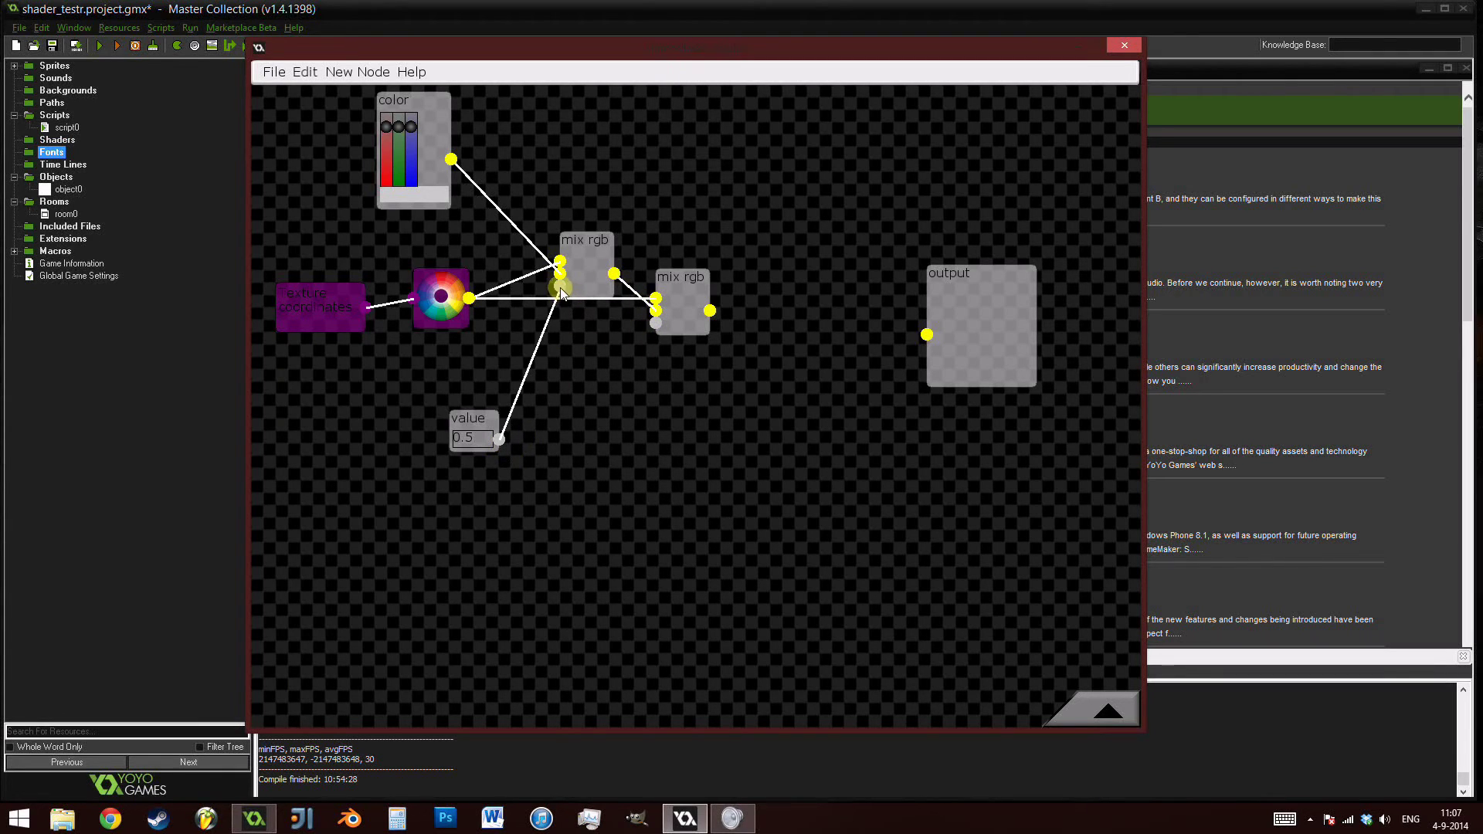
left_click_drag(501, 441, 656, 323)
Adjust the color node's sliders to a magenta tone and reposition the color wheel, color and first mix rgb nodes.
left_click_drag(399, 126, 399, 169)
mouse_move(447, 305)
left_mouse_down()
mouse_move(419, 298)
mouse_move(432, 309)
left_mouse_up()
left_click_drag(433, 123, 468, 147)
left_click_drag(581, 267, 572, 247)
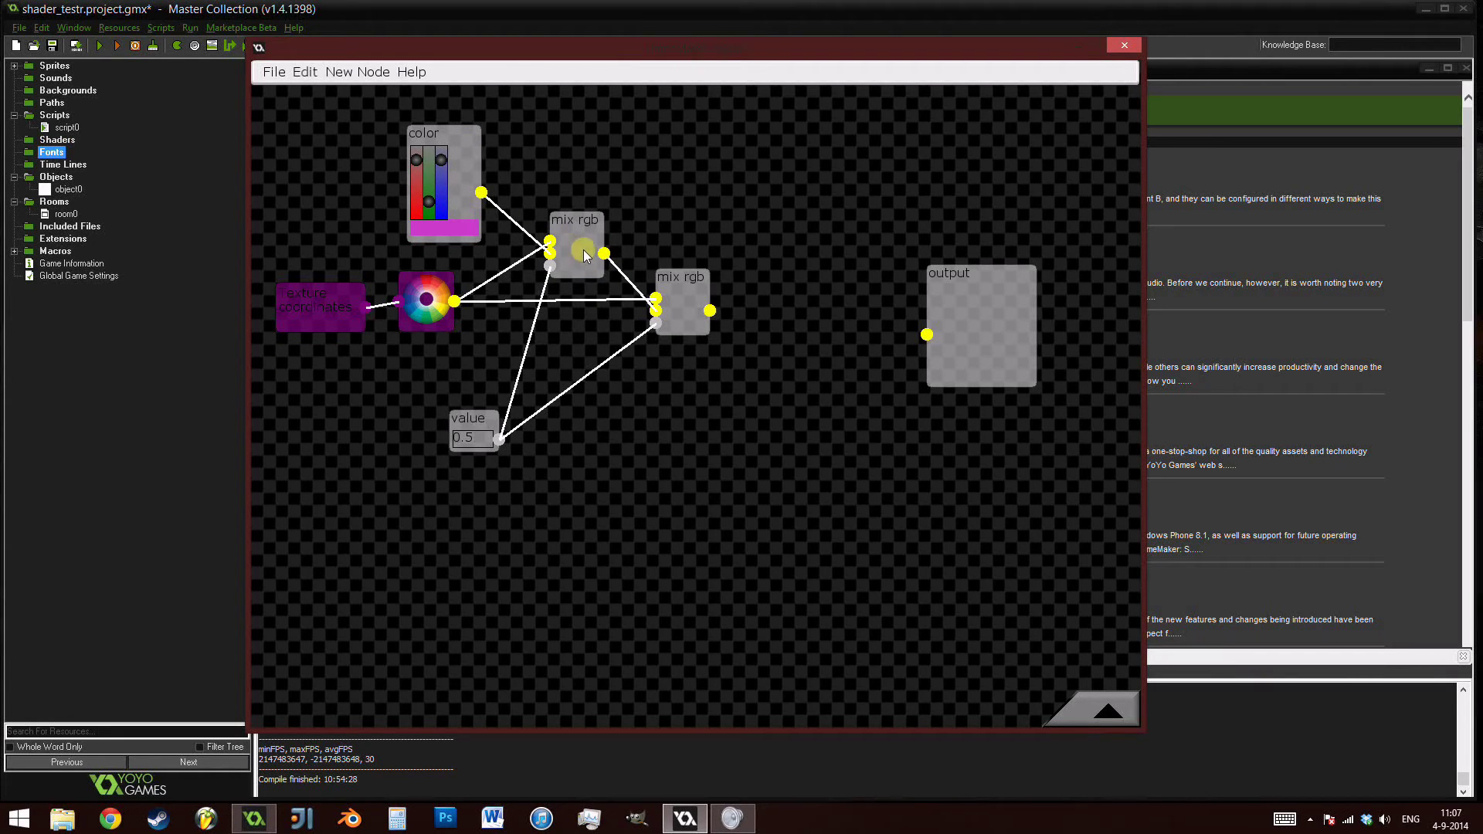
mouse_move(585, 233)
left_mouse_down()
mouse_move(563, 230)
mouse_move(577, 226)
left_mouse_up()
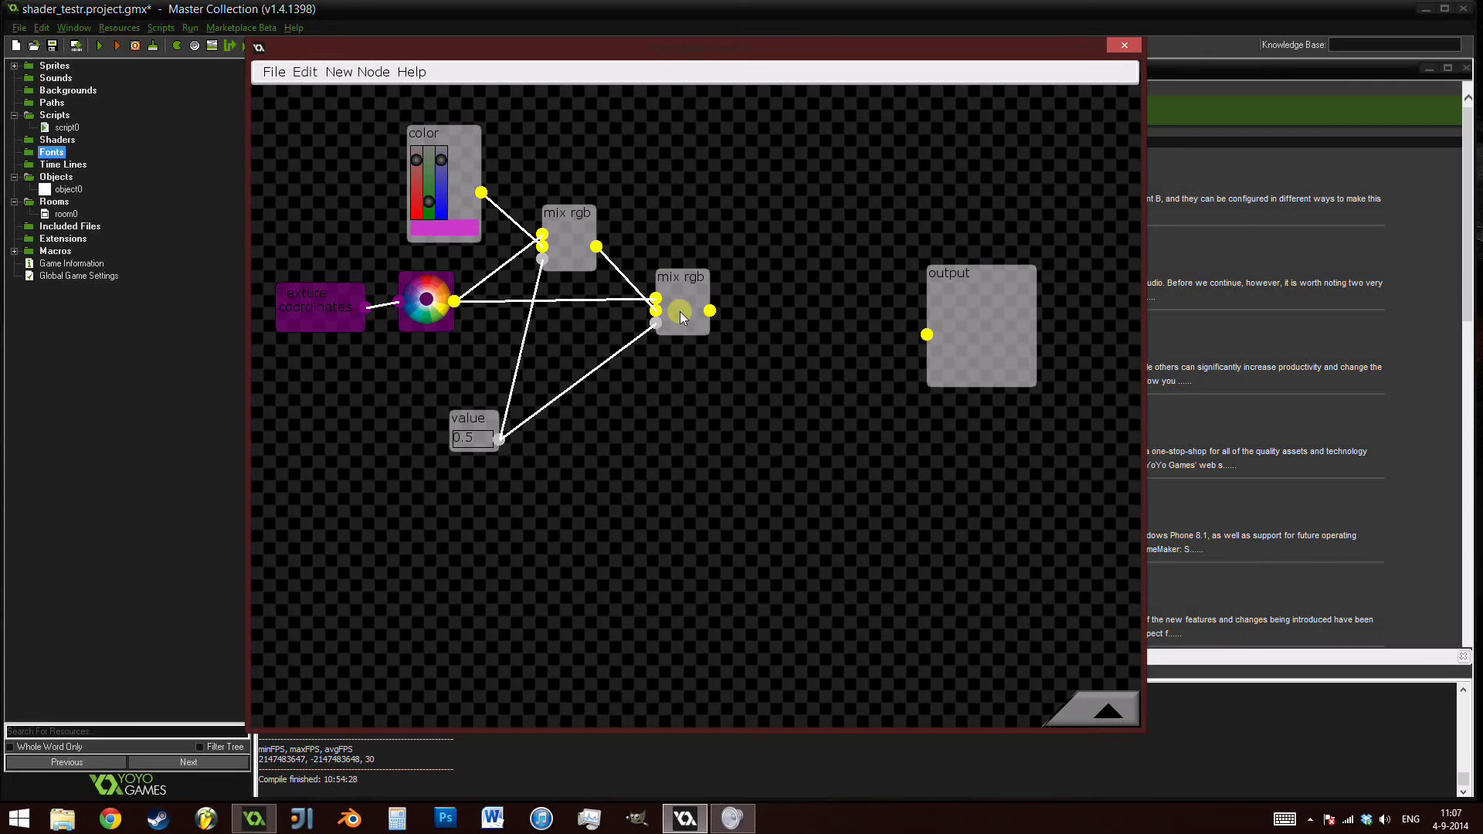
Connect the second mix rgb to the output node, and line up the texture coordinates and color wheel nodes.
mouse_move(680, 312)
left_mouse_down()
mouse_move(707, 304)
mouse_move(701, 324)
left_mouse_up()
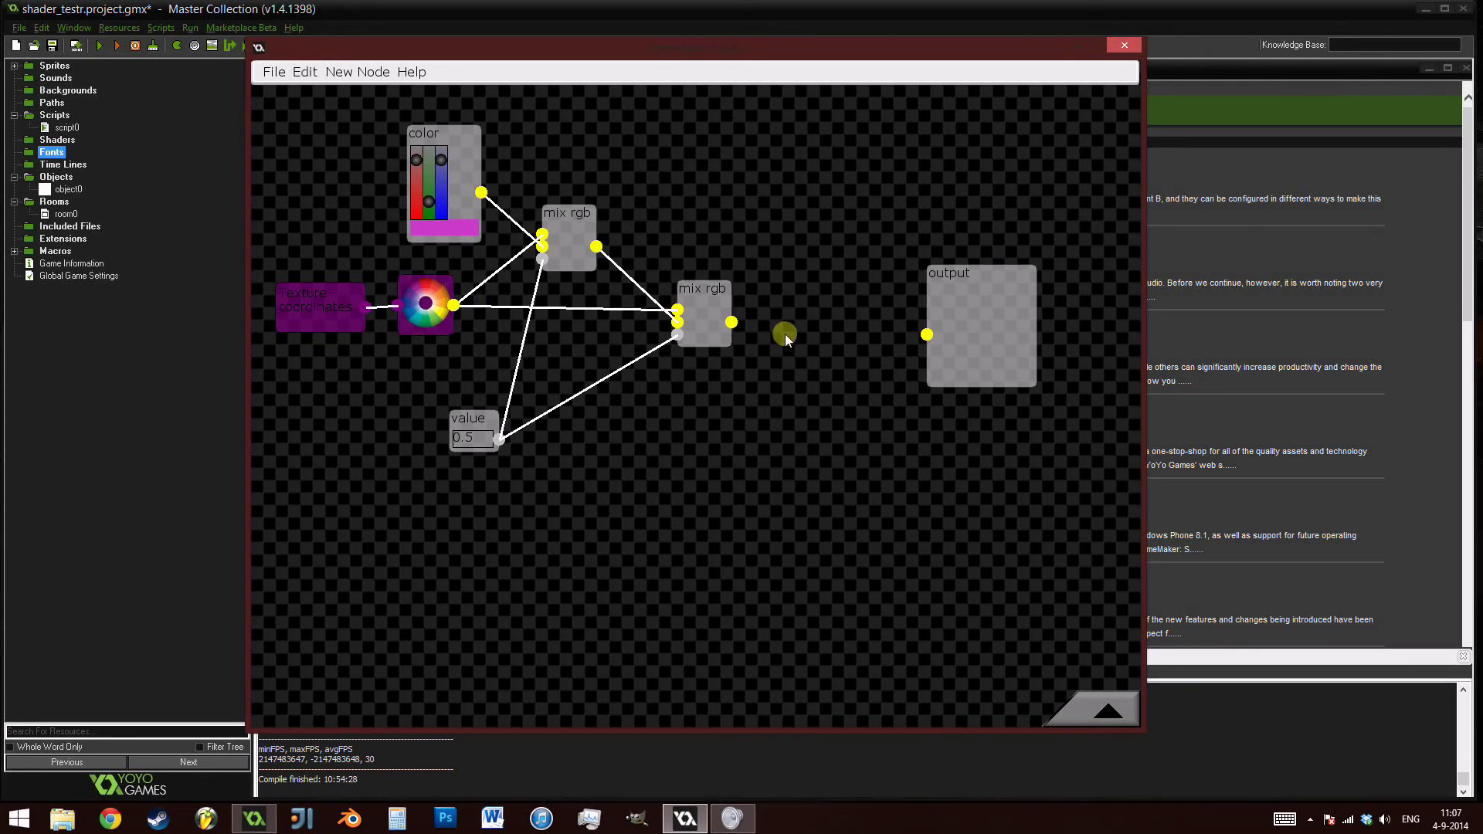
left_click_drag(731, 322, 932, 337)
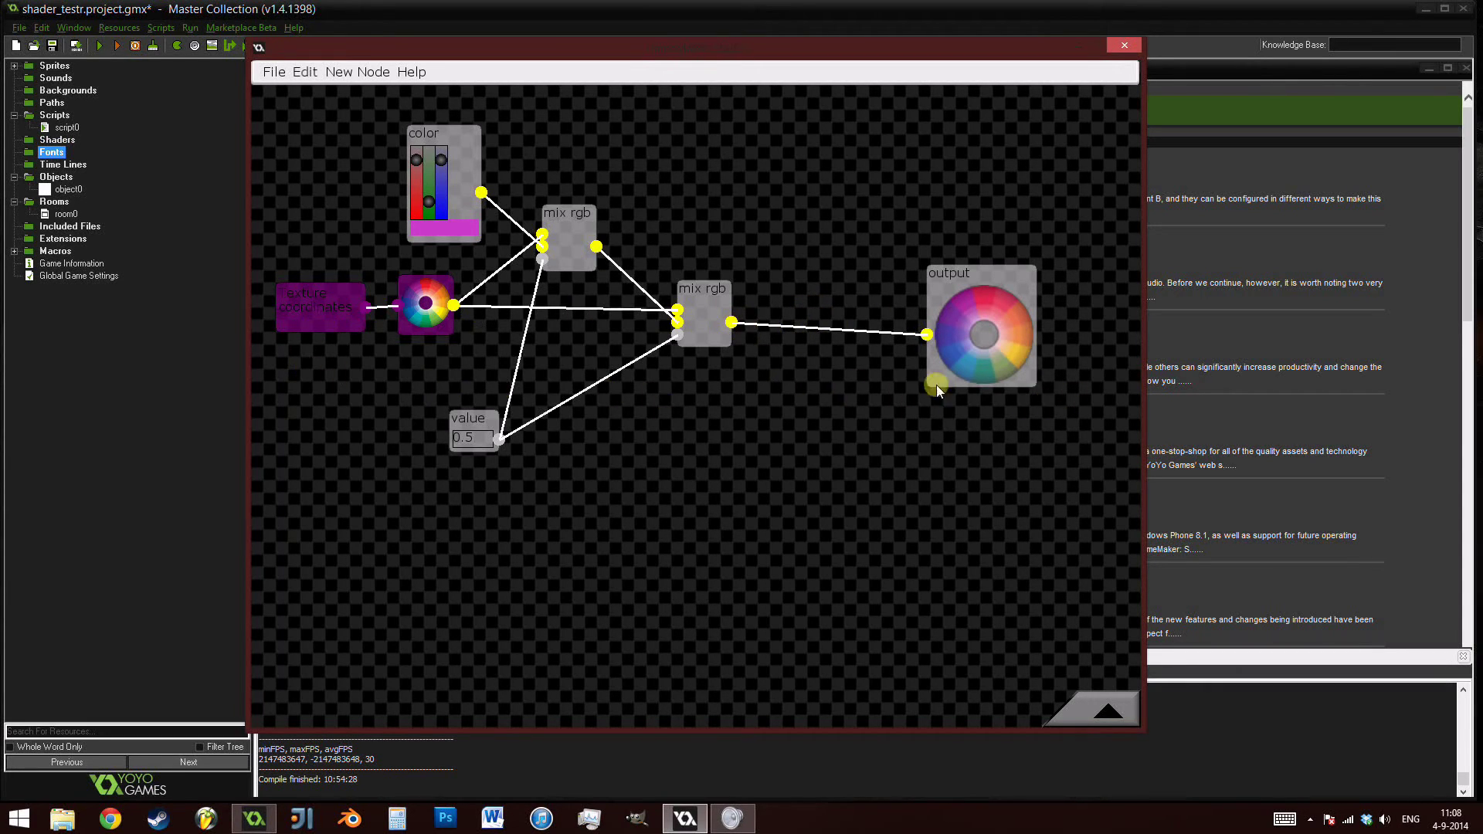
left_click_drag(419, 323, 414, 328)
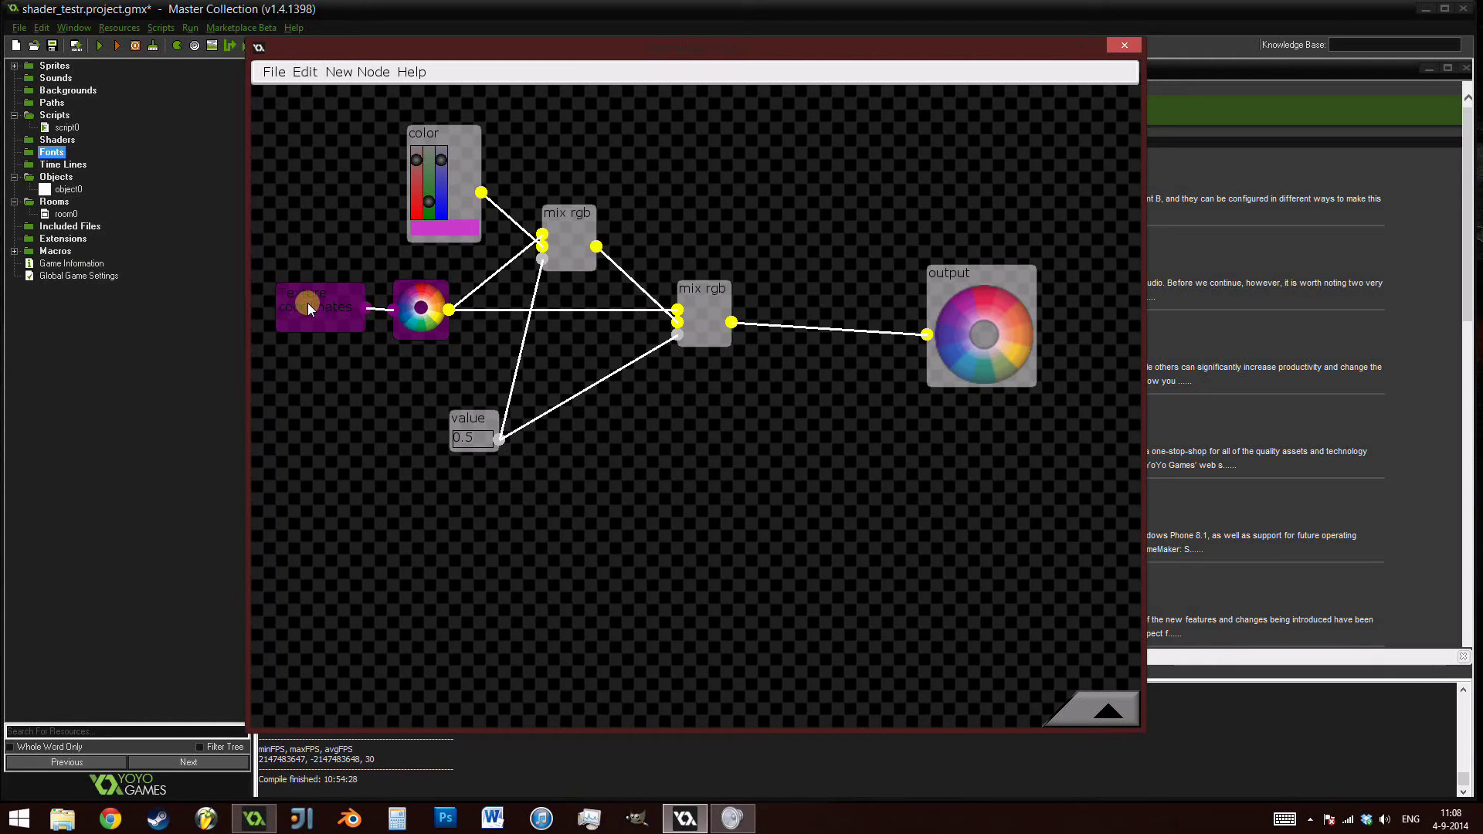
left_click_drag(307, 303, 308, 305)
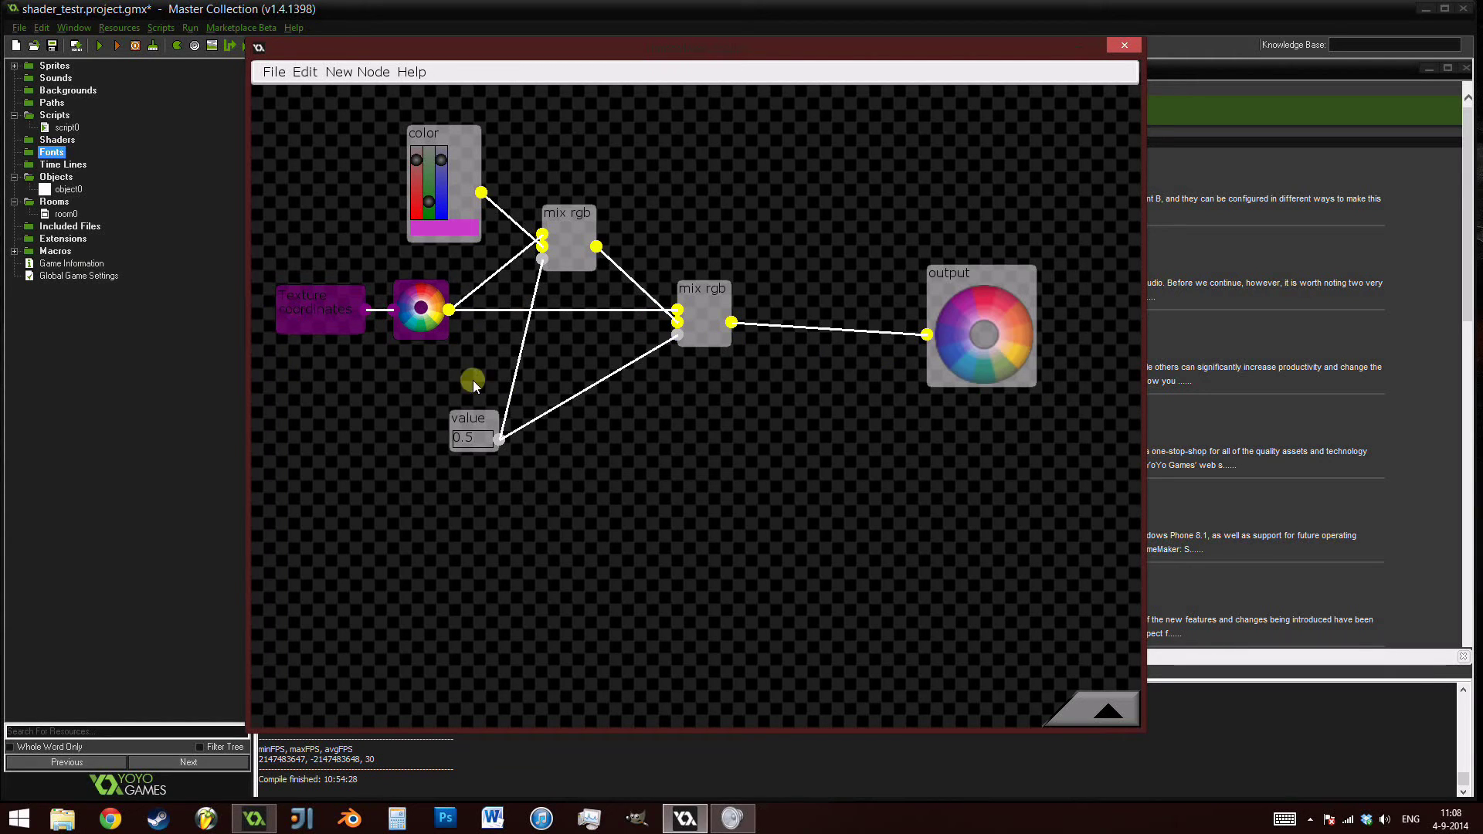
Export the node graph as shader code for copying and switch to the GameMaker: Studio project.
left_click(275, 72)
left_click(327, 160)
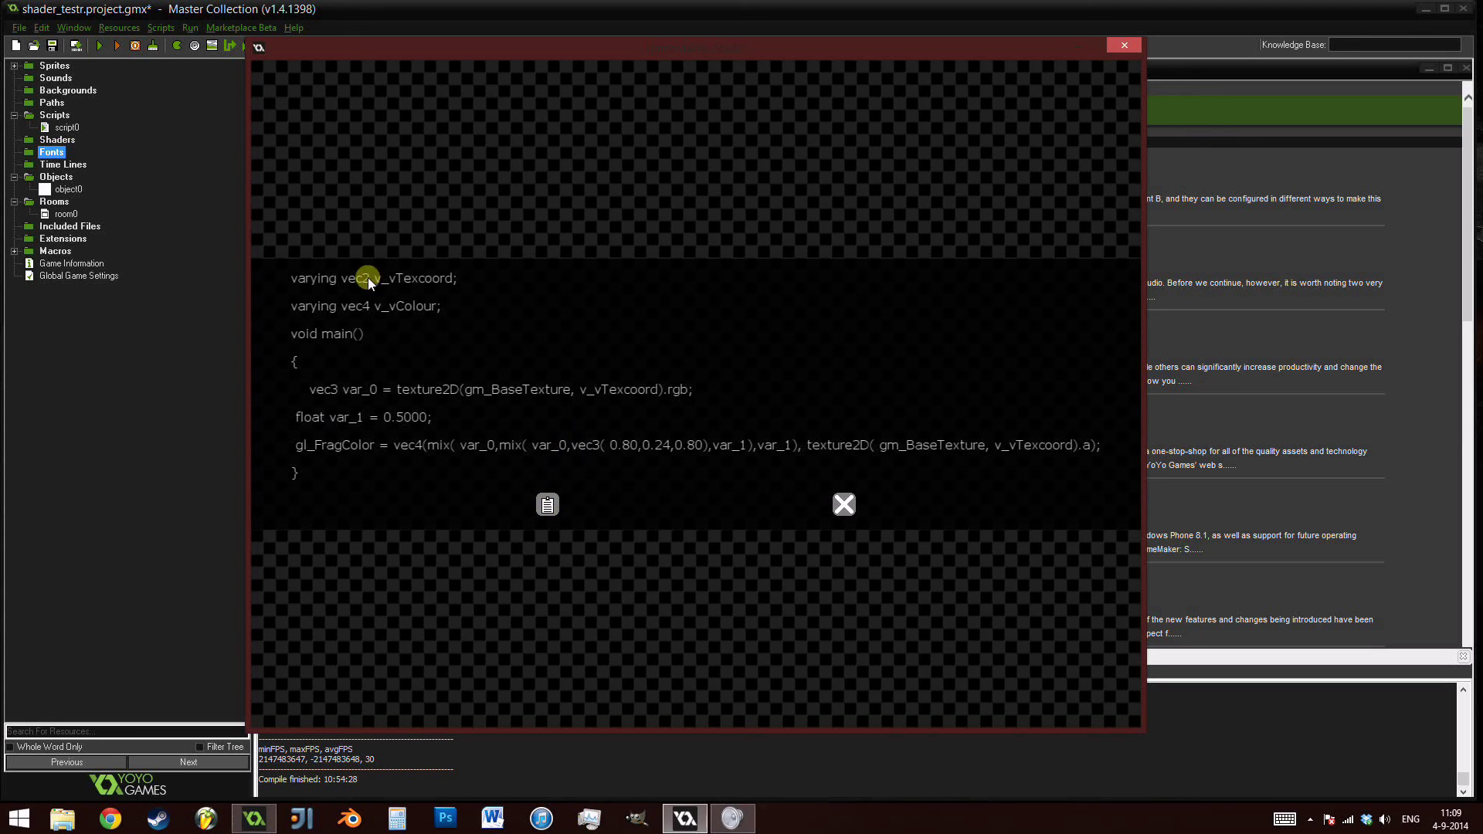
key("Escape")
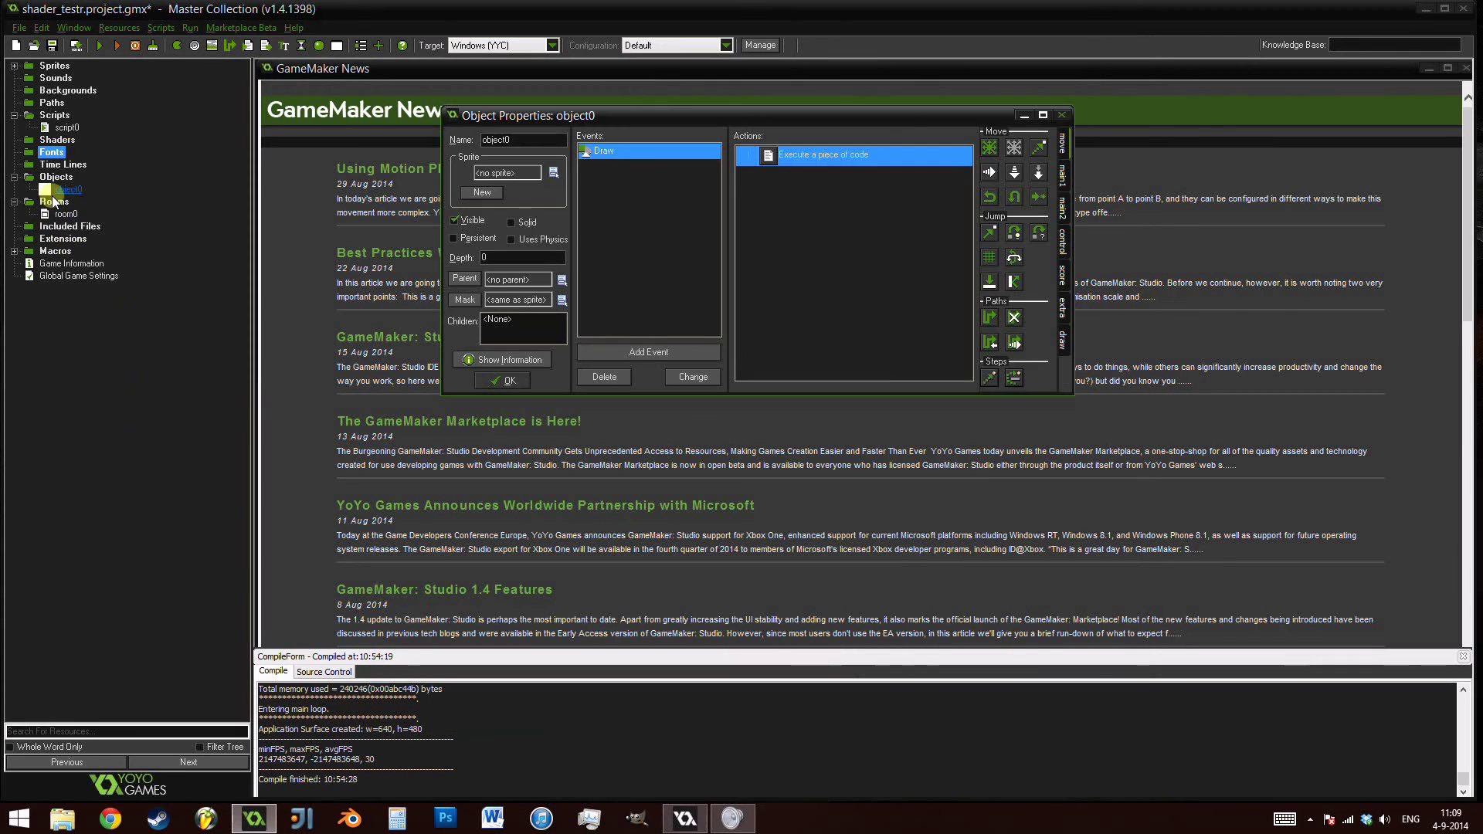
Create a shader named shader0 and replace its default fragment code with the exported shader code.
double_click(66, 127)
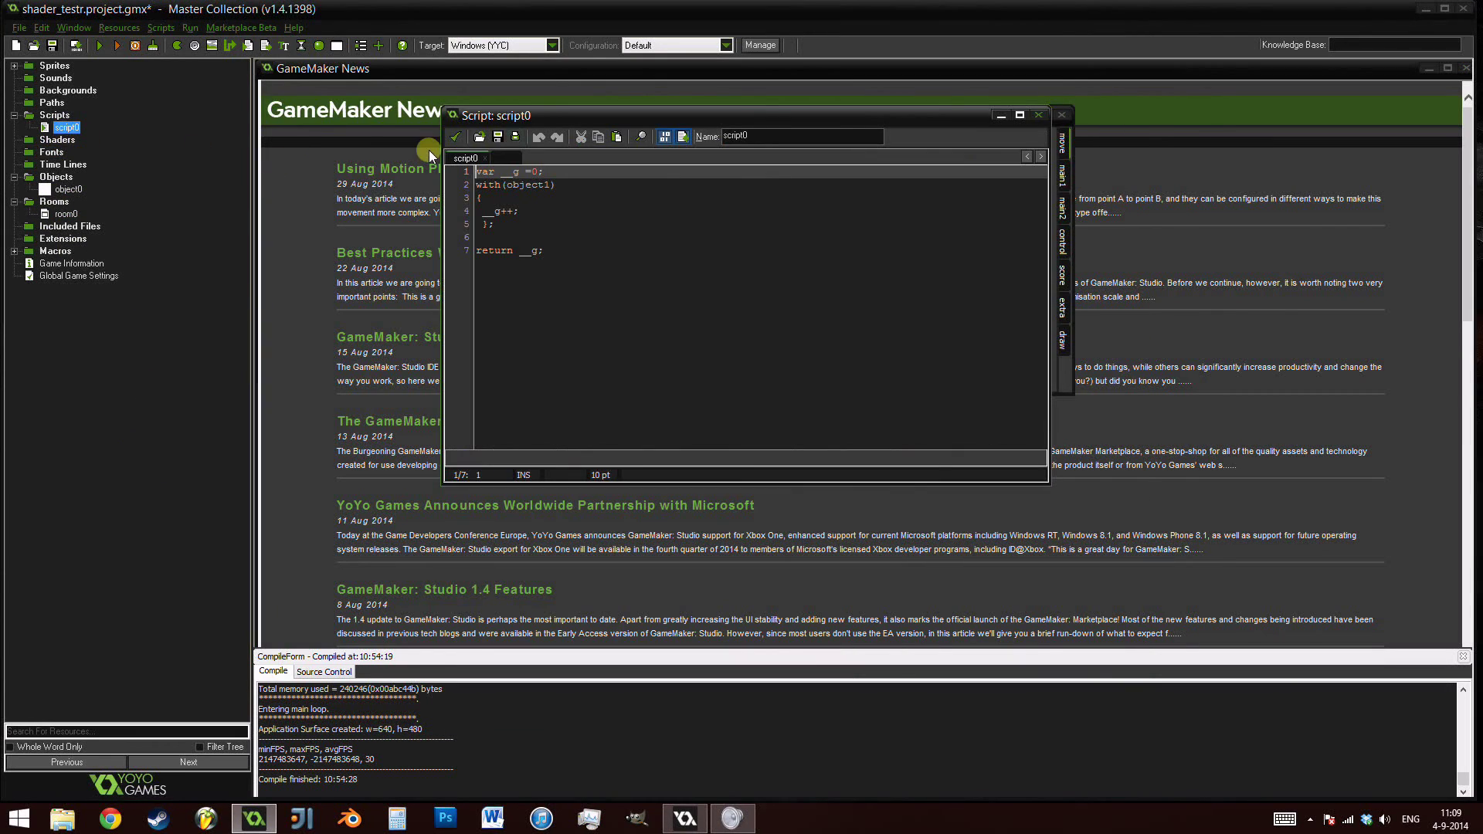
left_click(455, 136)
left_click(269, 43)
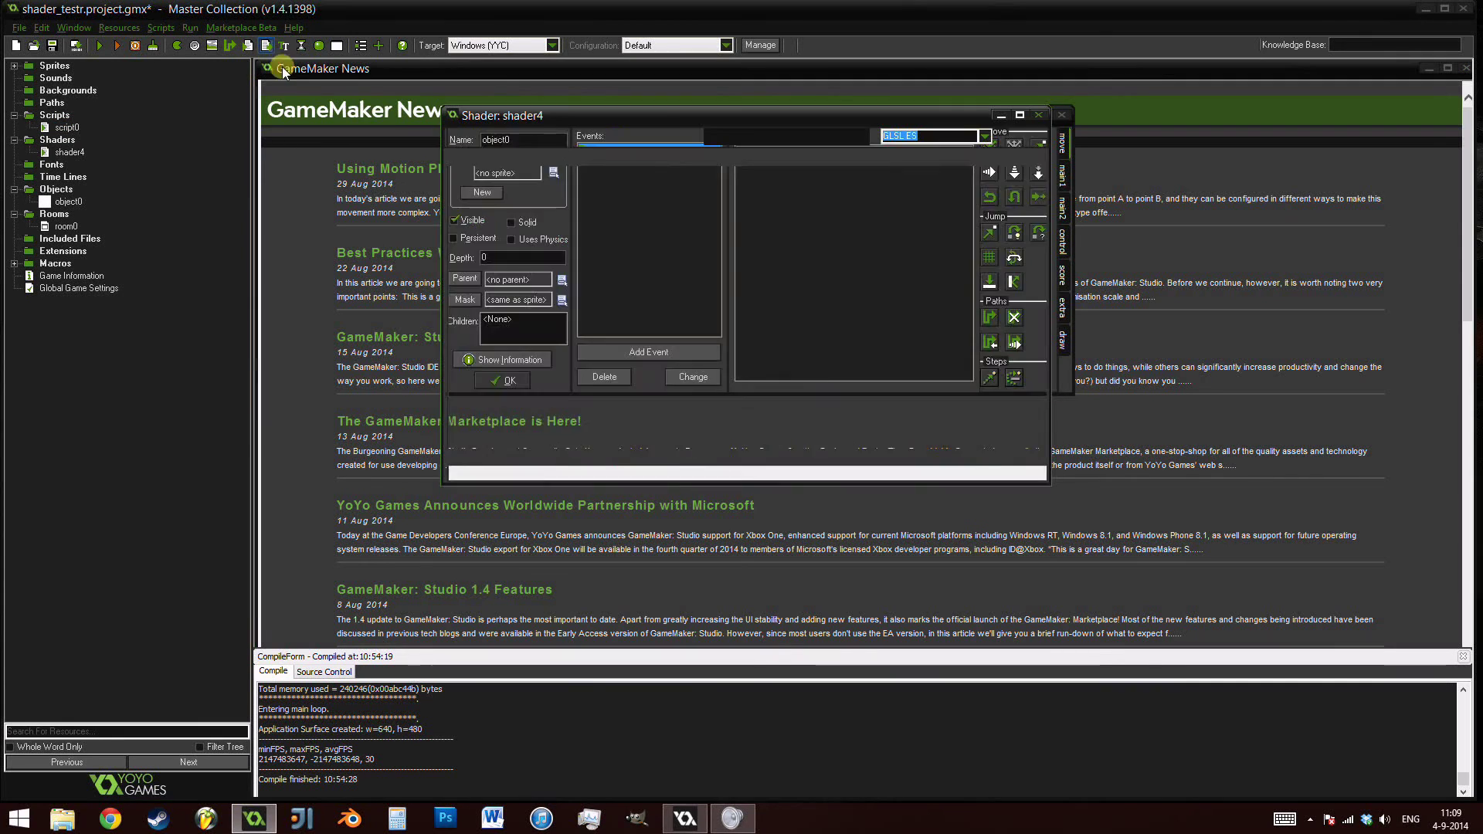
left_click(495, 157)
key("ctrl+a")
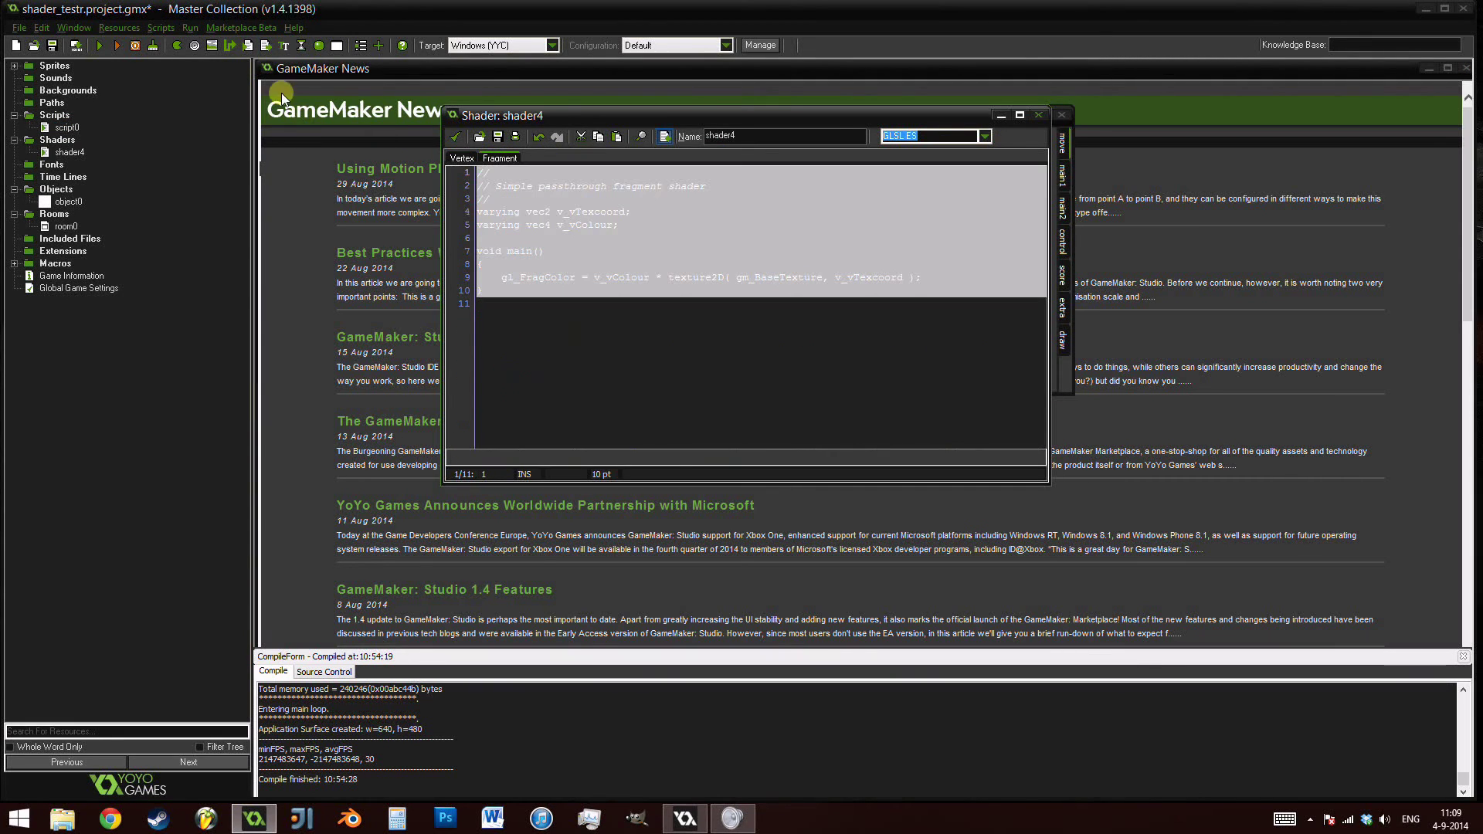
key("ctrl+v")
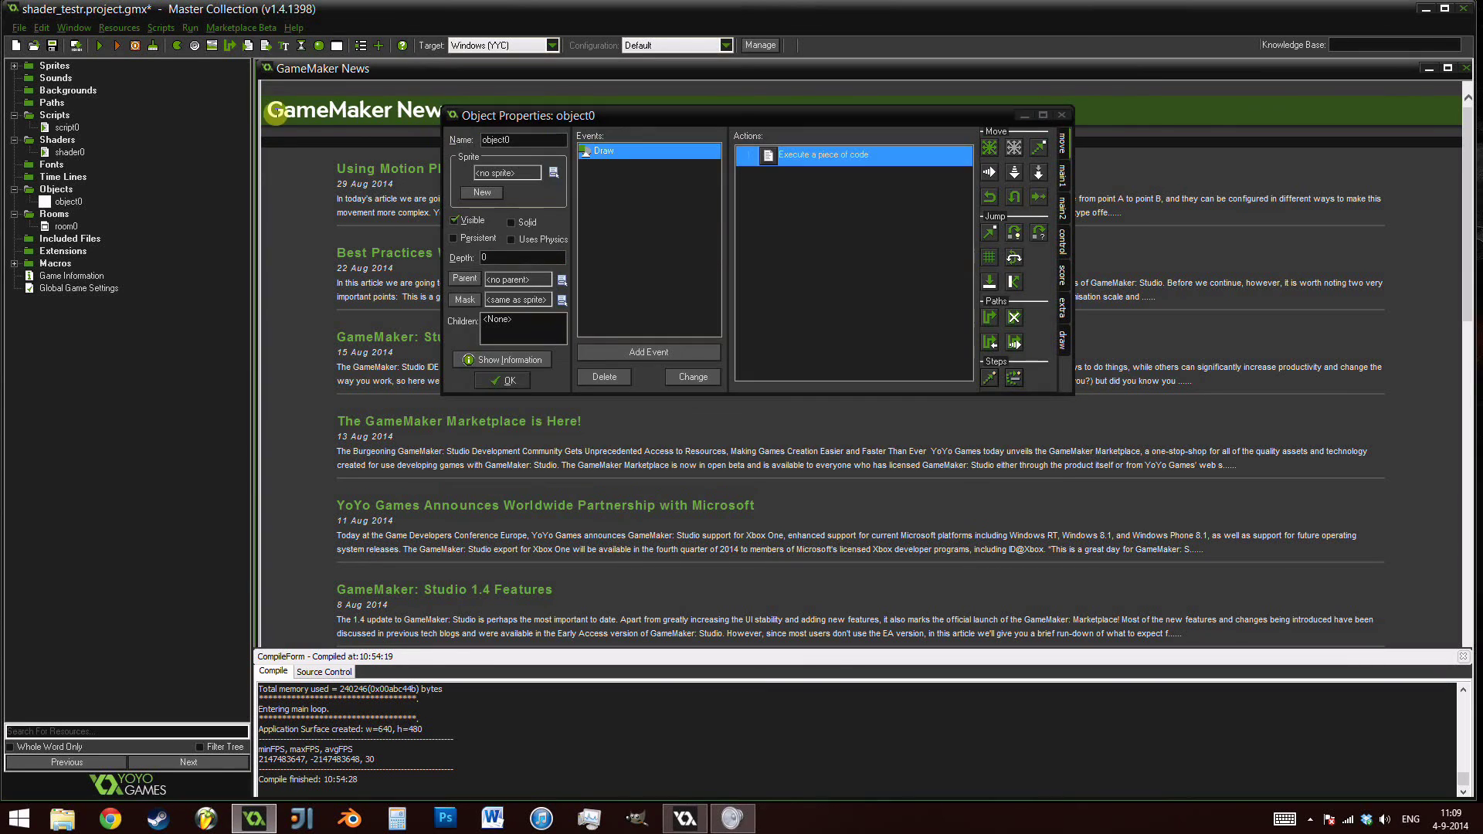
Run the game and place its window beside the shader editor's output node to compare the two results.
left_click(99, 45)
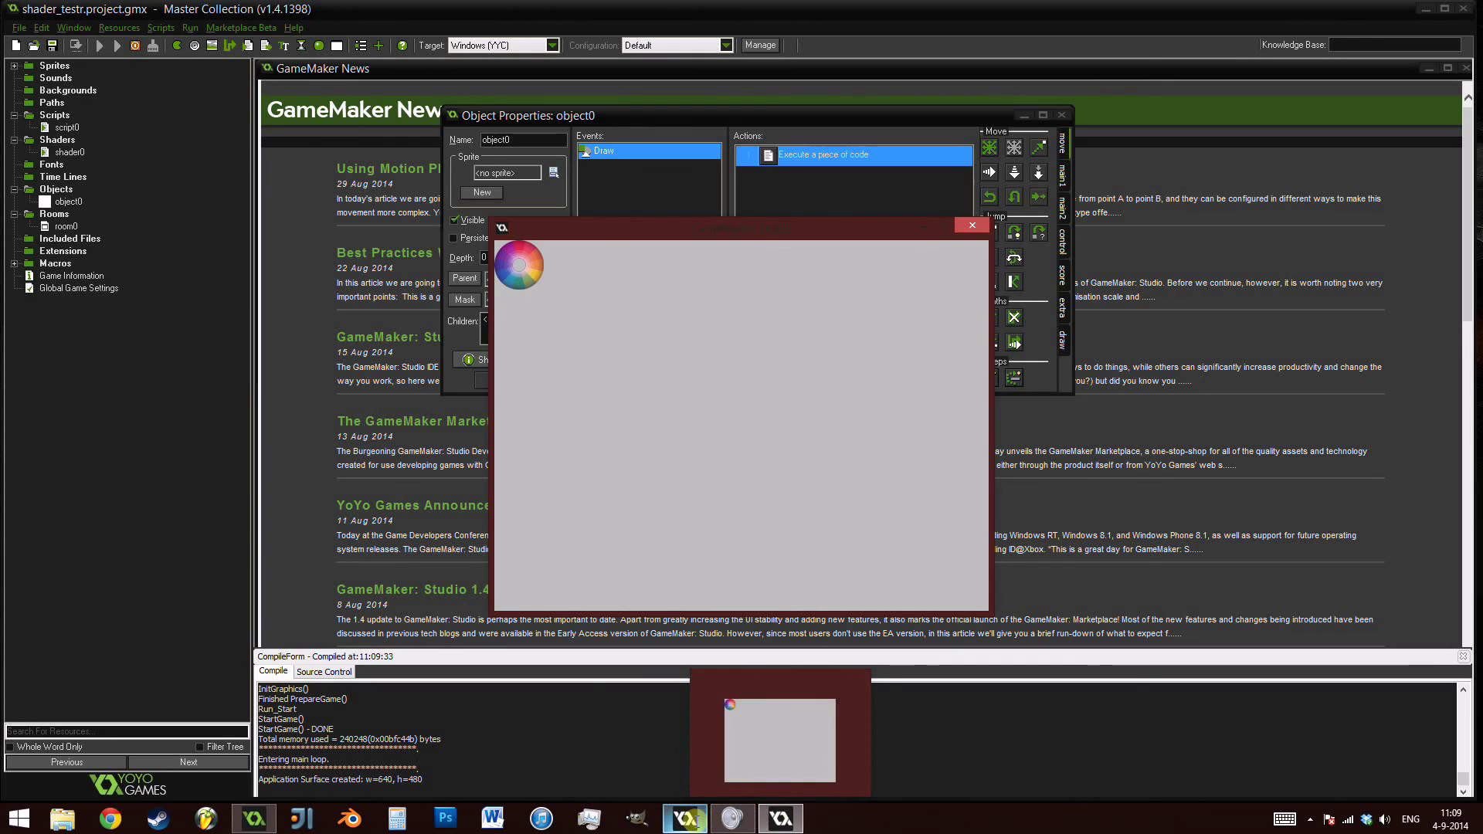
left_click(688, 817)
left_click(845, 503)
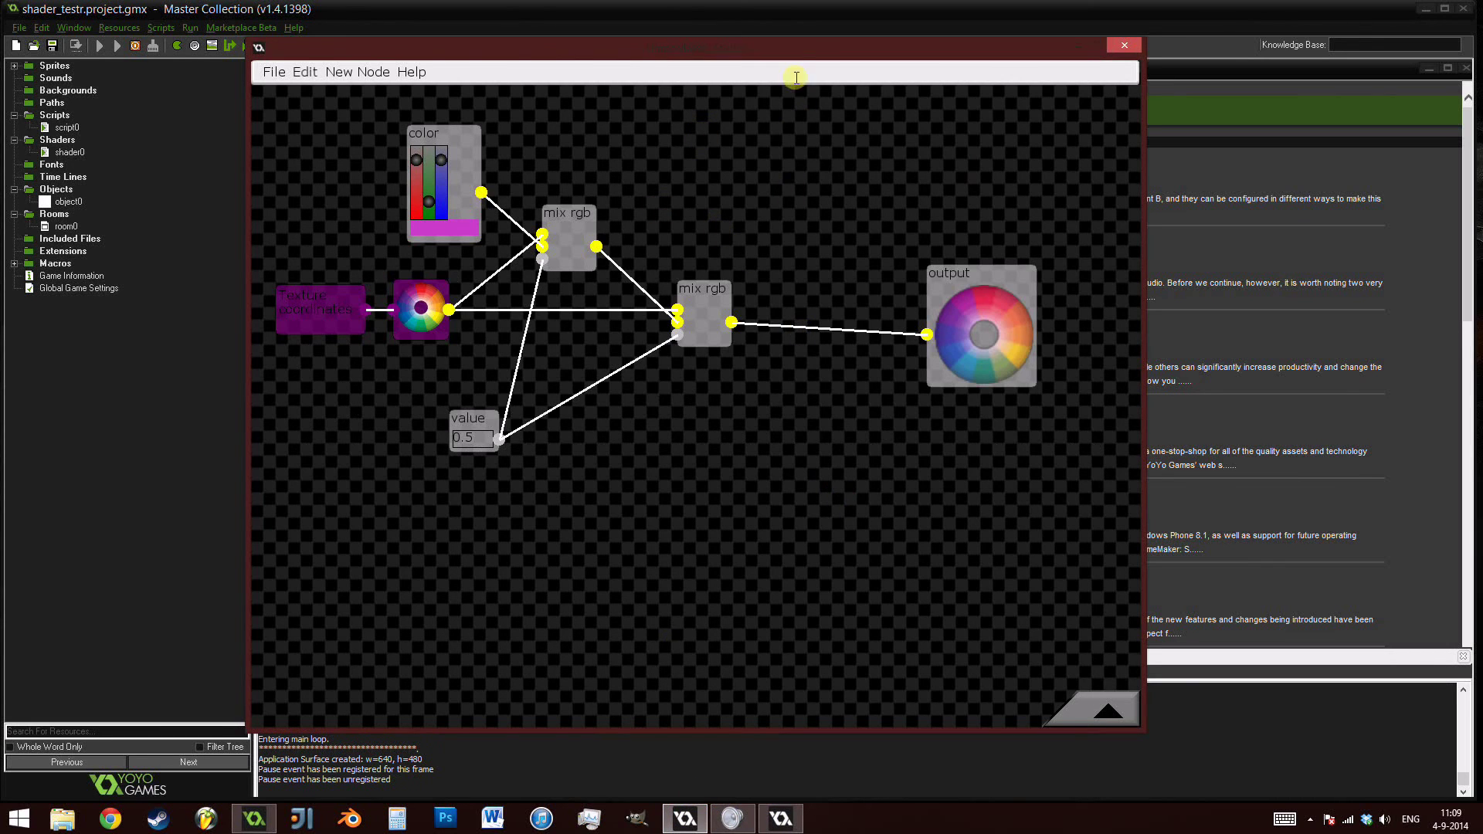
left_click_drag(795, 51, 311, 98)
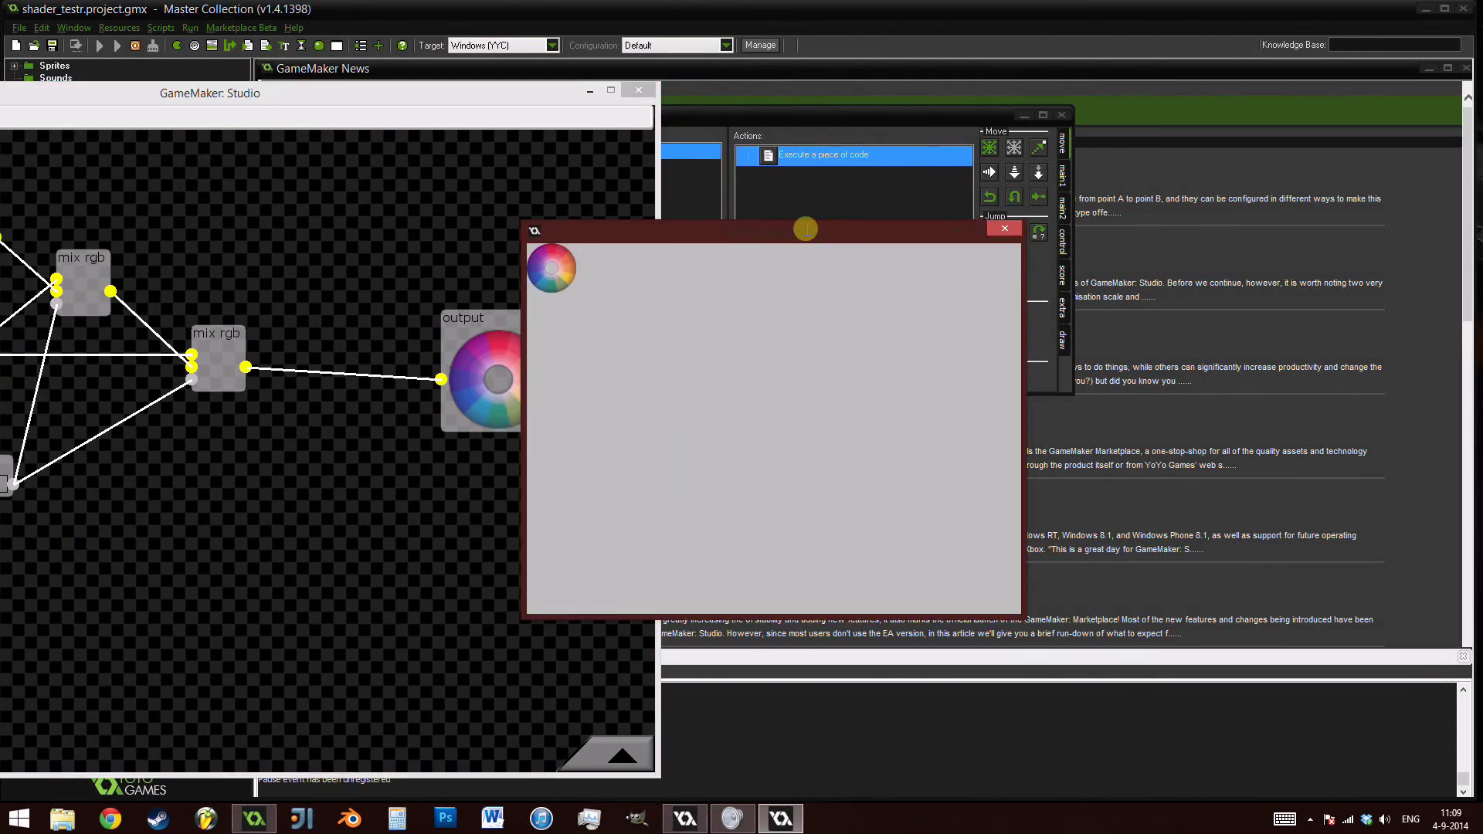
left_click_drag(806, 229, 840, 323)
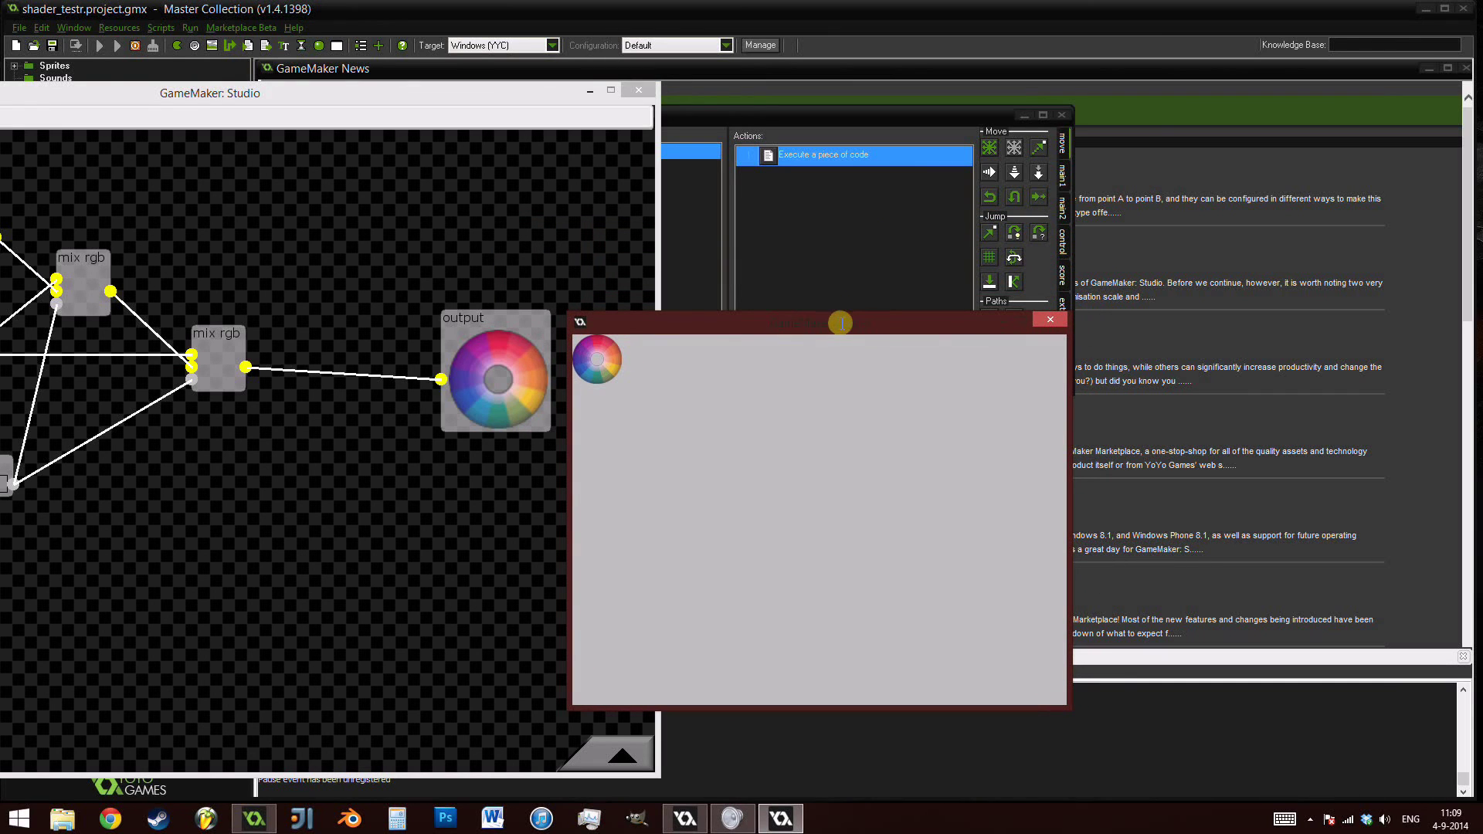